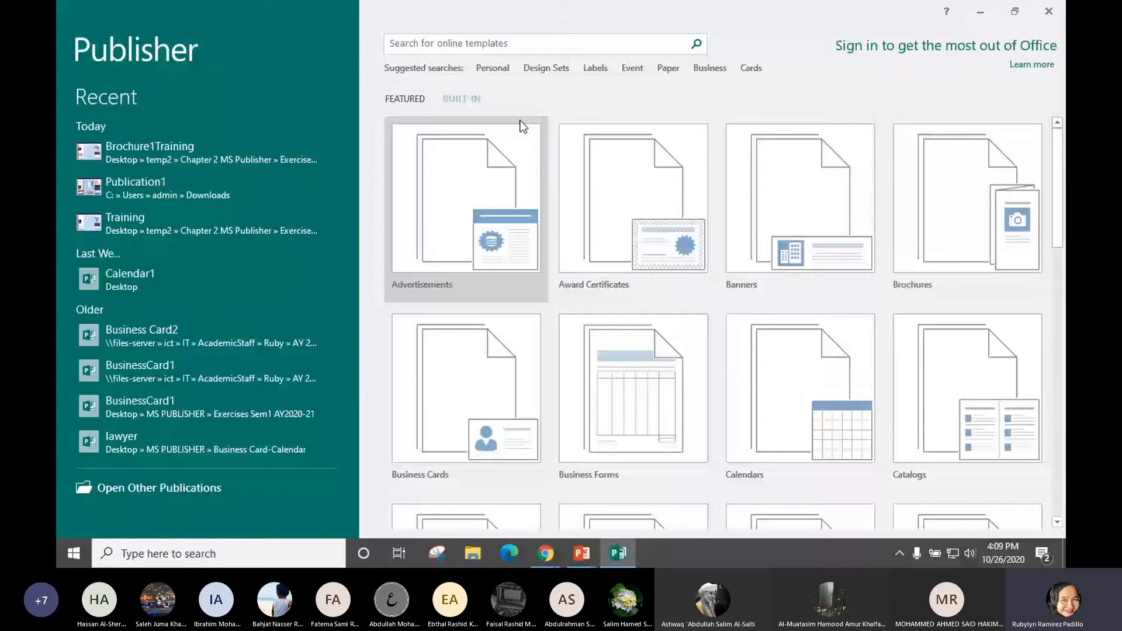
# Open the Brochures built-in templates, then bring the exercise slide show to the front
pyautogui.click(947, 199)
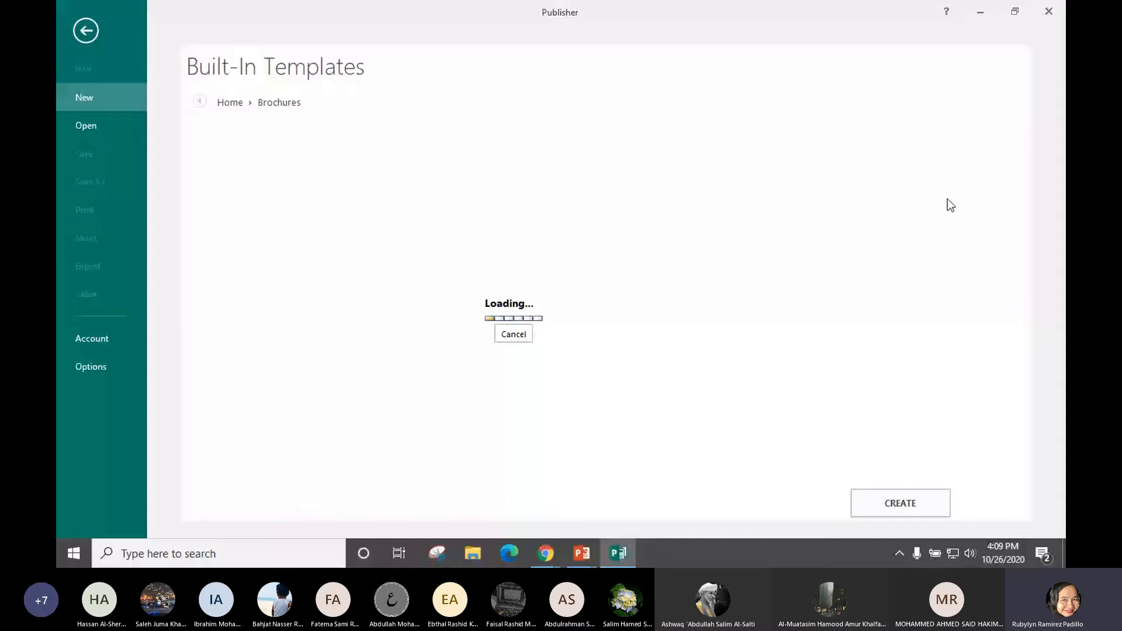
pyautogui.hotkey('alt', 'Tab')
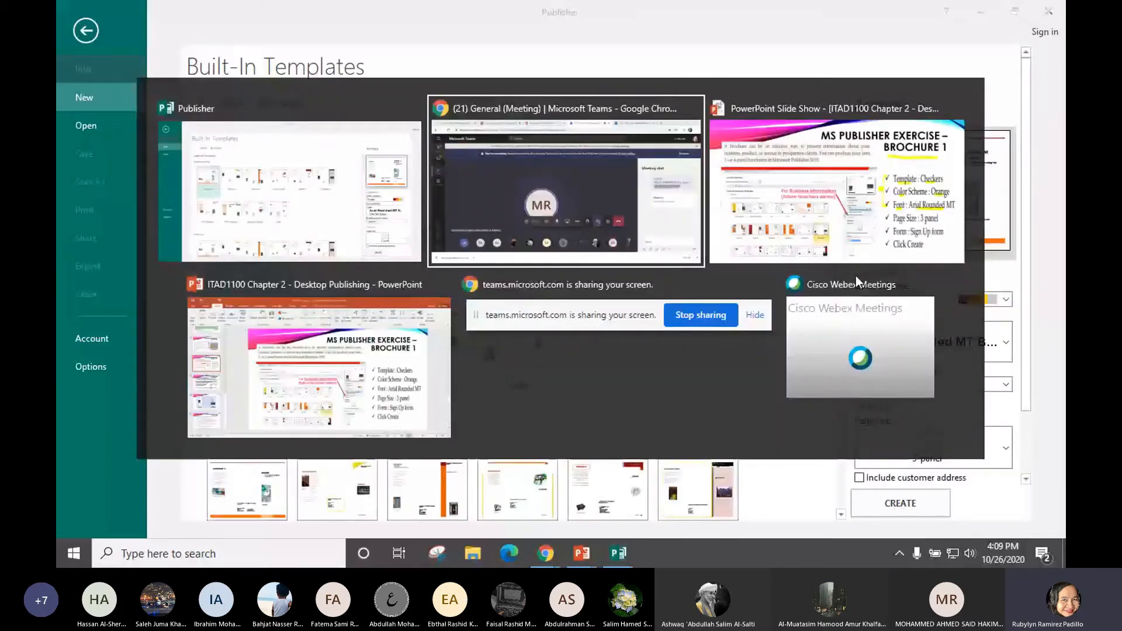
pyautogui.hotkey('alt', 'Tab')
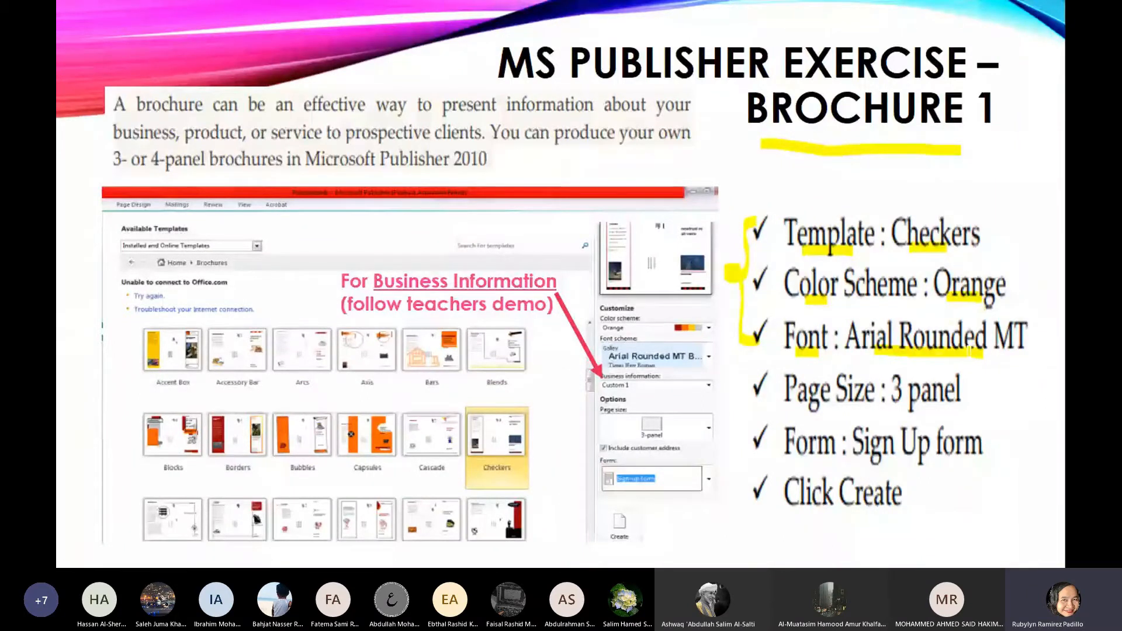
# Return from the Brochure 1 exercise slide to Publisher's brochure templates
pyautogui.hotkey('alt', 'Tab')
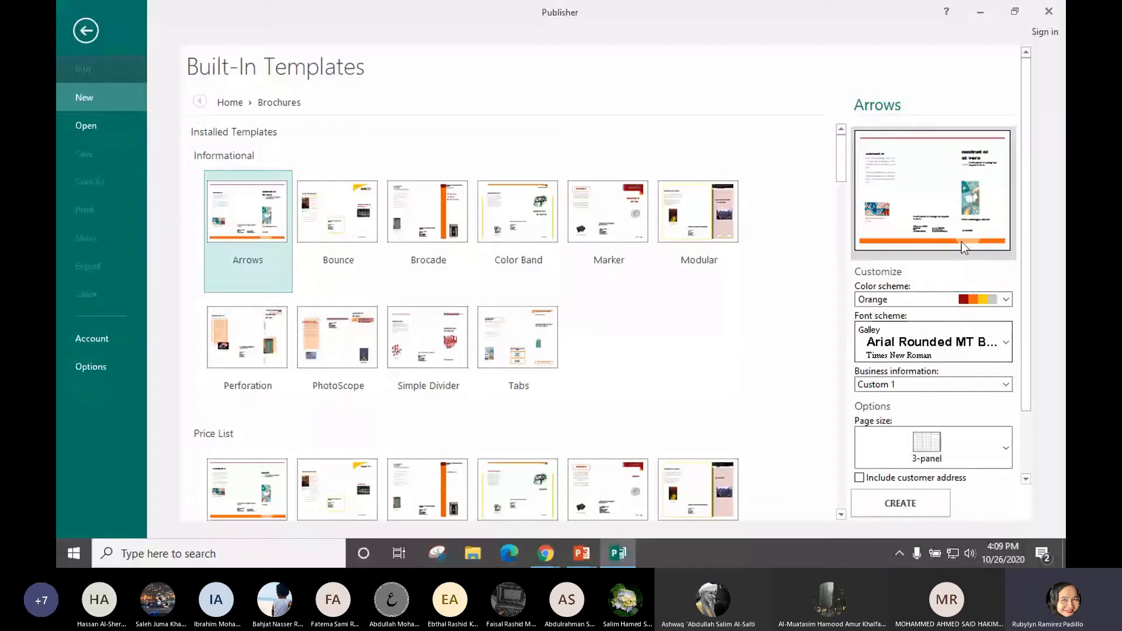
# Scroll through the Brochures gallery and select the Checkers template
pyautogui.moveTo(1027, 163); pyautogui.dragTo(1032, 186)
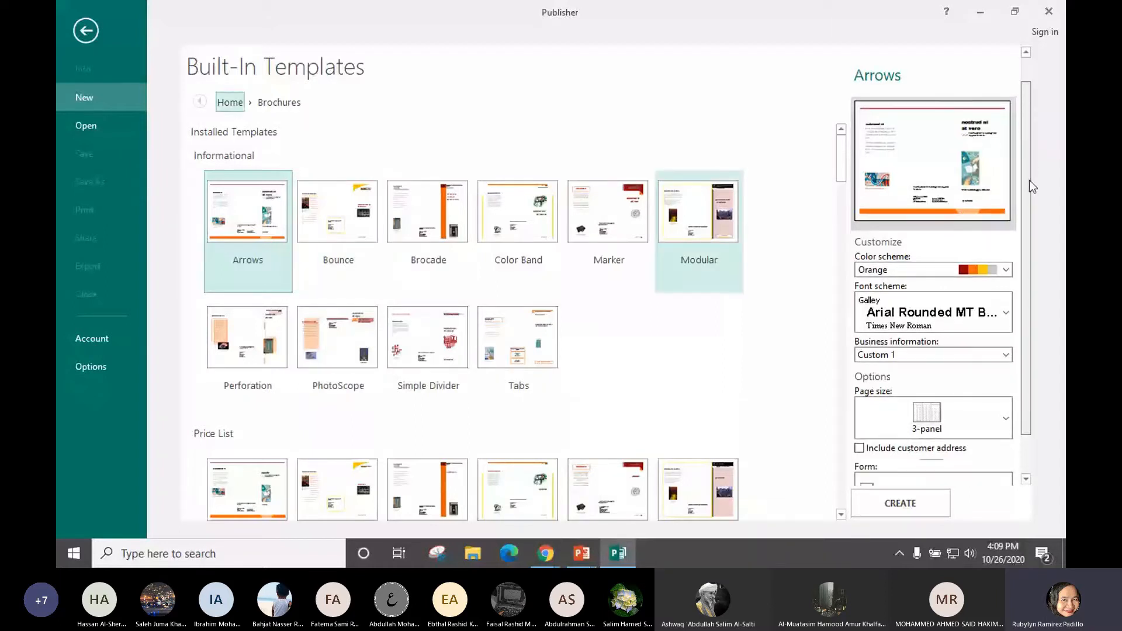
pyautogui.moveTo(1030, 181); pyautogui.dragTo(1031, 221)
pyautogui.moveTo(840, 161); pyautogui.dragTo(840, 186)
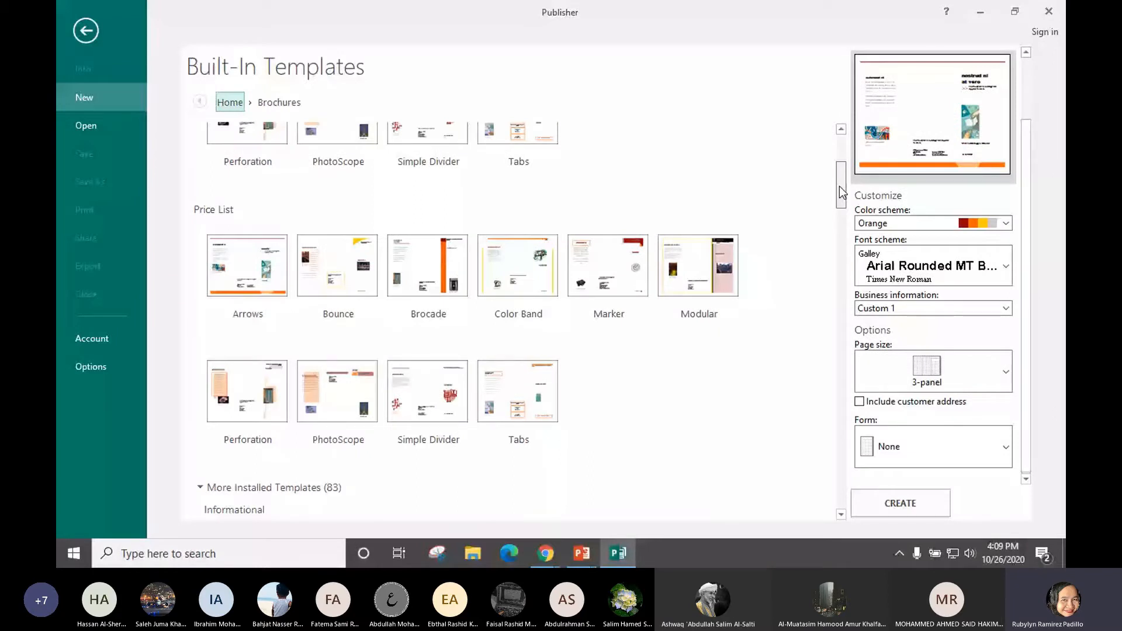
pyautogui.moveTo(840, 186); pyautogui.dragTo(840, 239)
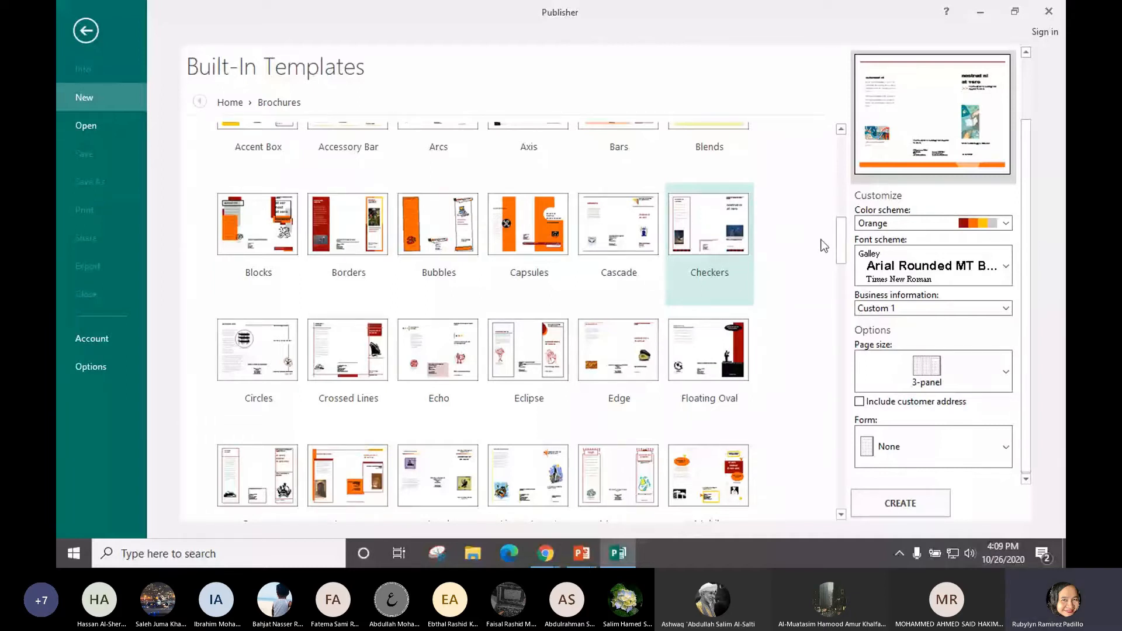
pyautogui.scroll(10, 824, 245)
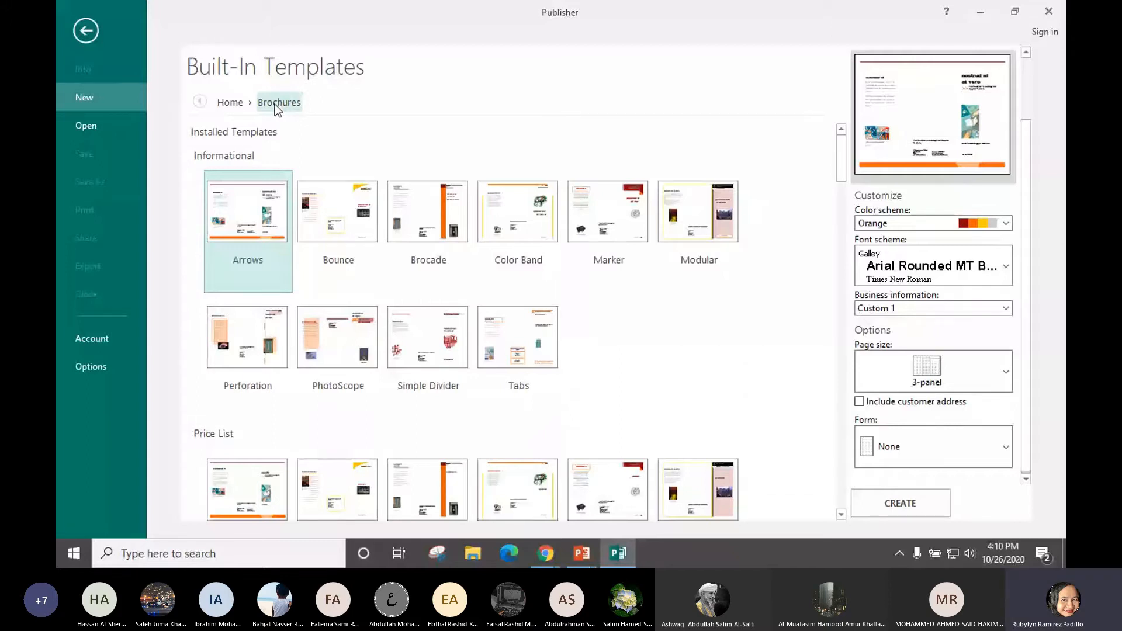
pyautogui.moveTo(841, 168); pyautogui.dragTo(859, 308)
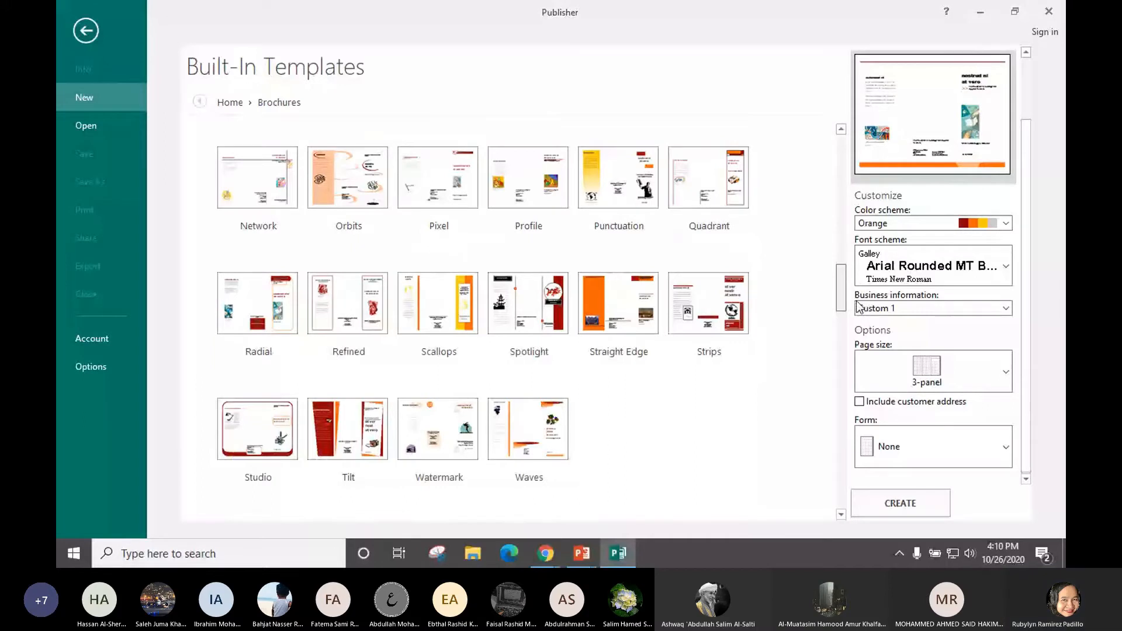
pyautogui.moveTo(859, 308); pyautogui.dragTo(859, 374)
pyautogui.click(703, 190)
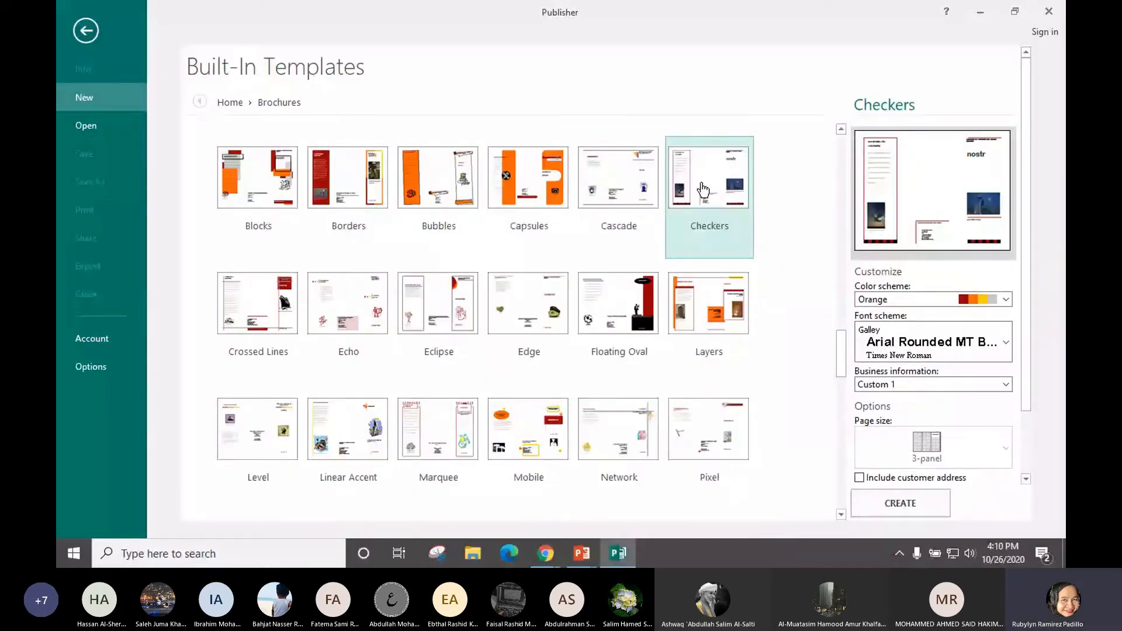
# Set the Orange colour scheme and the Galley (Arial Rounded MT) font scheme
pyautogui.click(1006, 299)
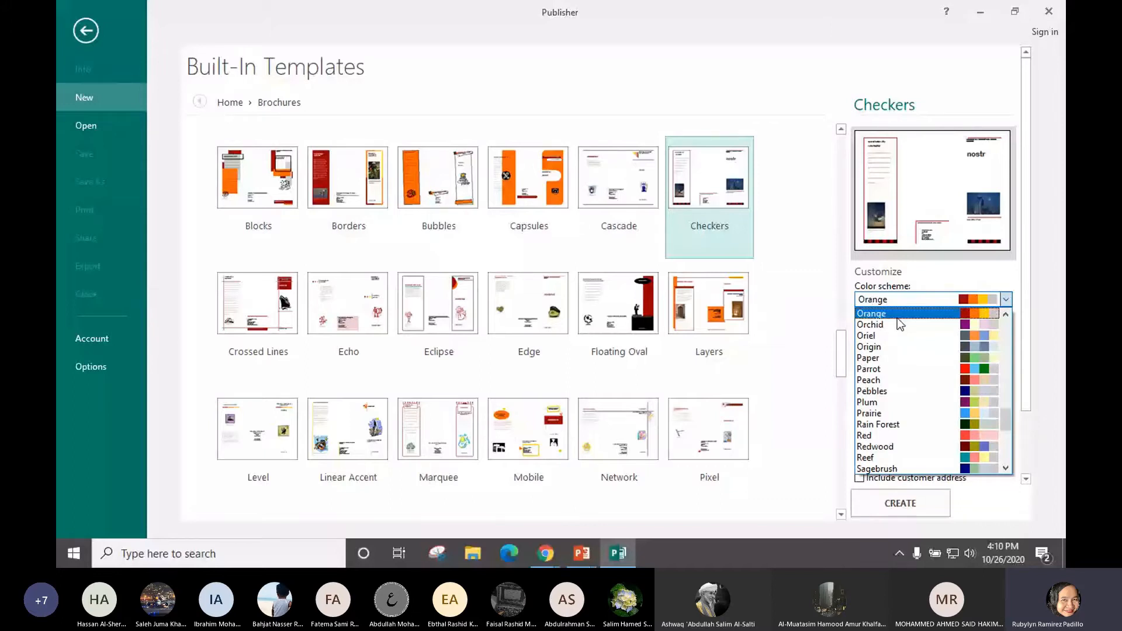
pyautogui.click(898, 319)
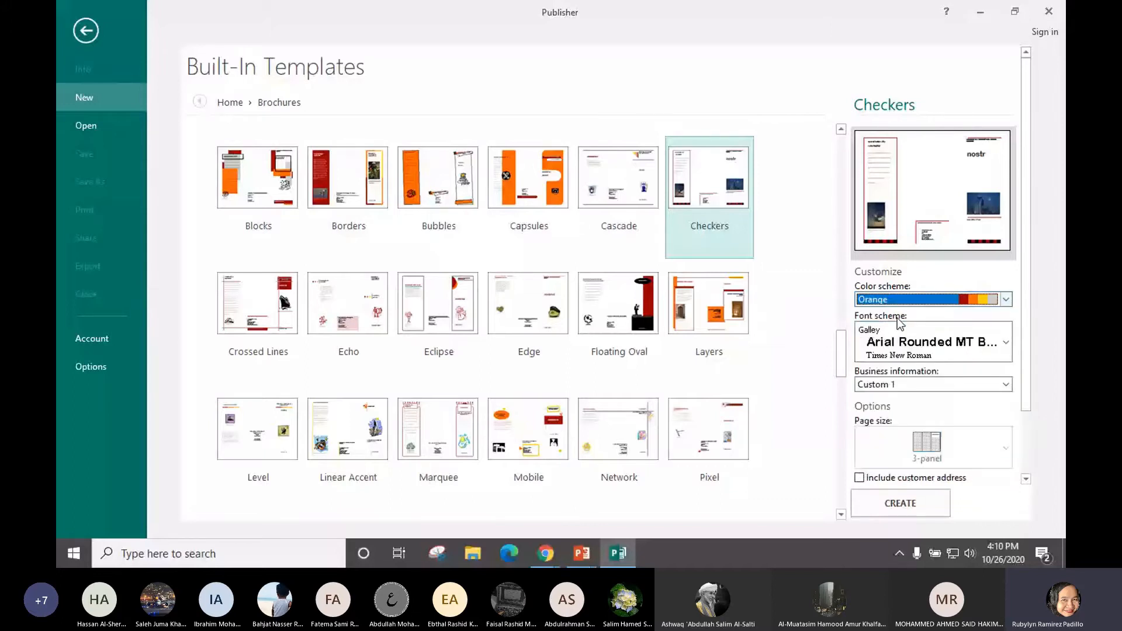
pyautogui.click(943, 346)
pyautogui.moveTo(1004, 185); pyautogui.dragTo(1004, 165)
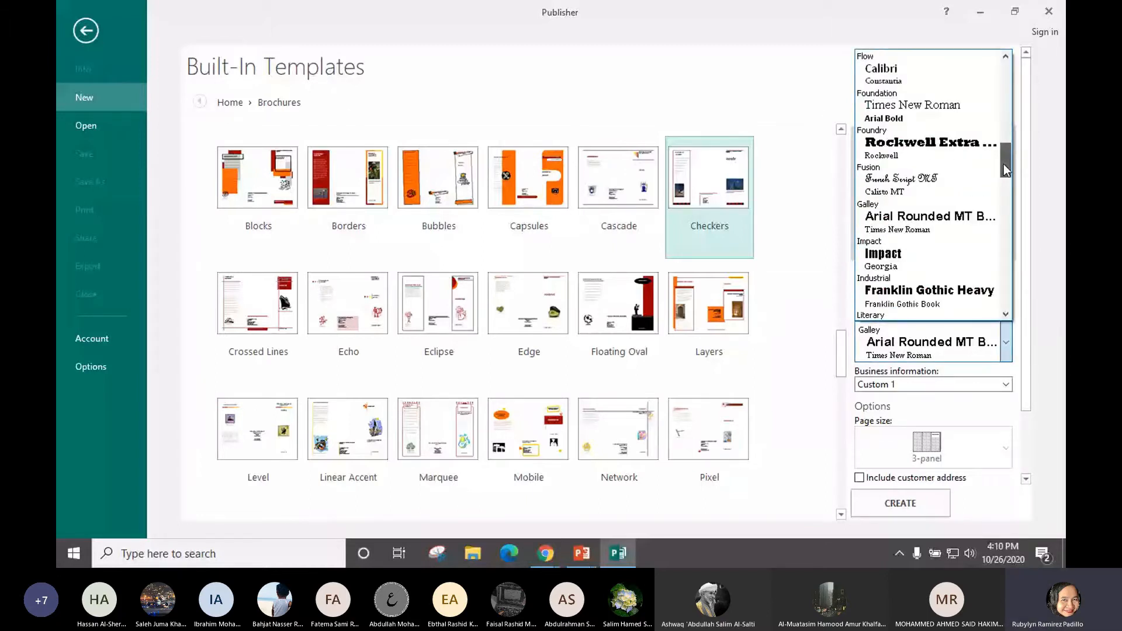
pyautogui.moveTo(1004, 164); pyautogui.dragTo(1002, 160)
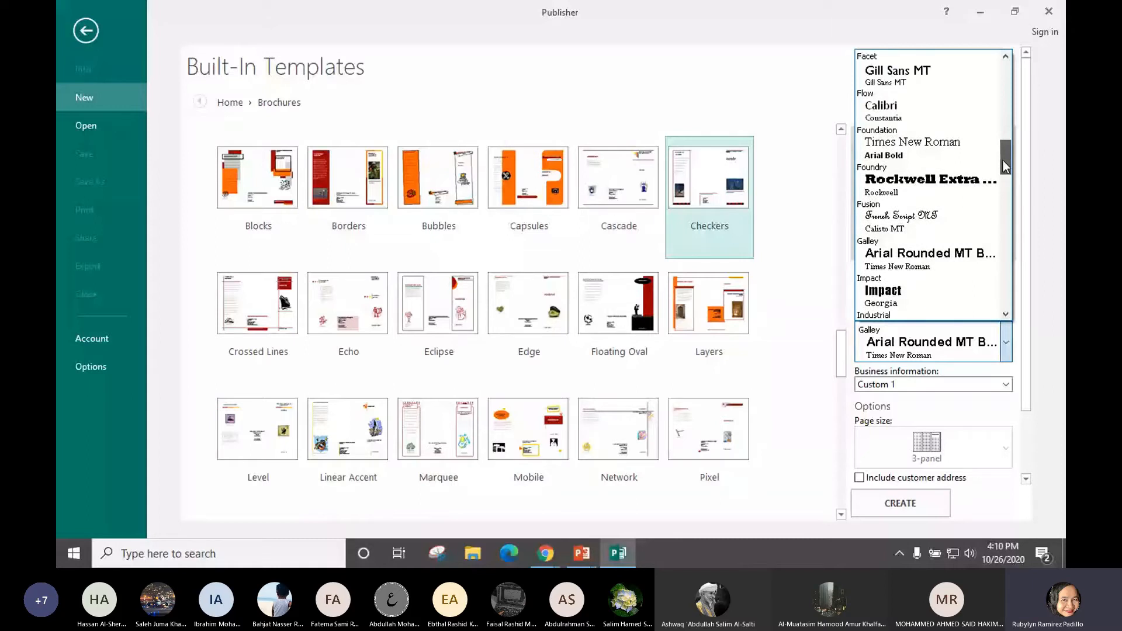
pyautogui.click(932, 262)
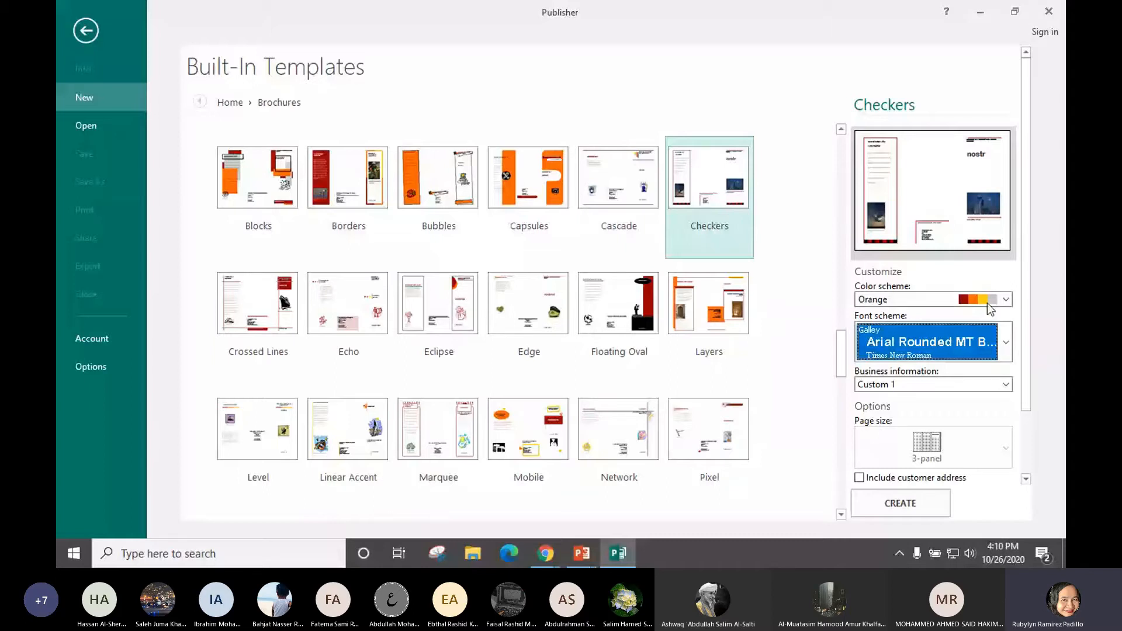
pyautogui.scroll(-1, 987, 303)
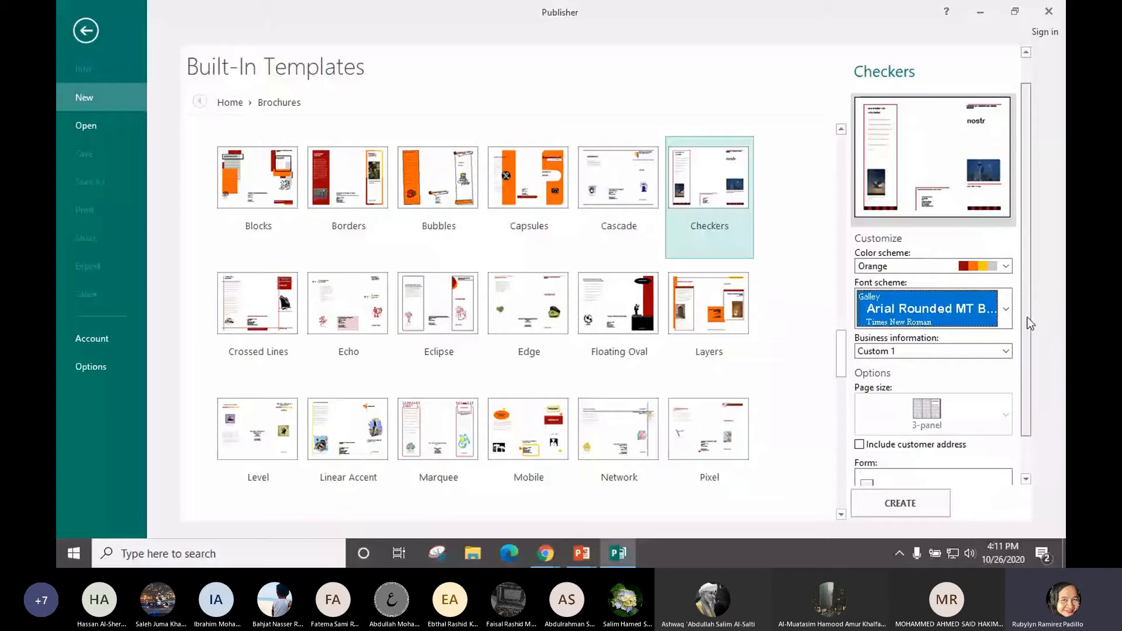
pyautogui.moveTo(1027, 317); pyautogui.dragTo(1027, 318)
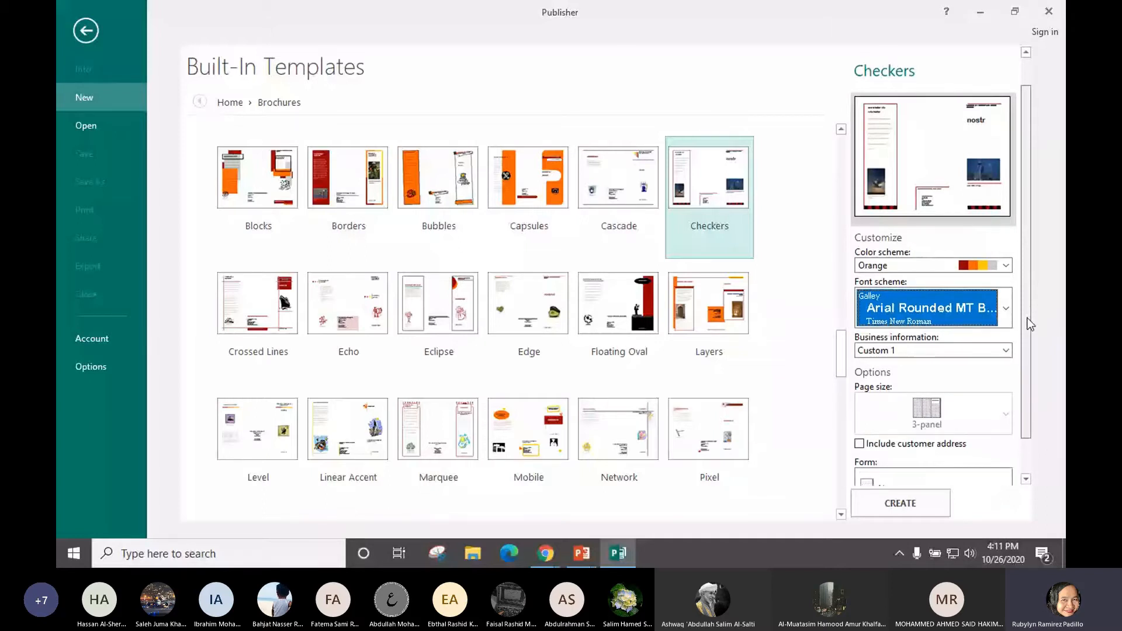
# Highlight 'Page Size: 3 panel' and 'Form: Sign Up form' on the exercise slide in light blue
pyautogui.hotkey('alt', 'Tab')
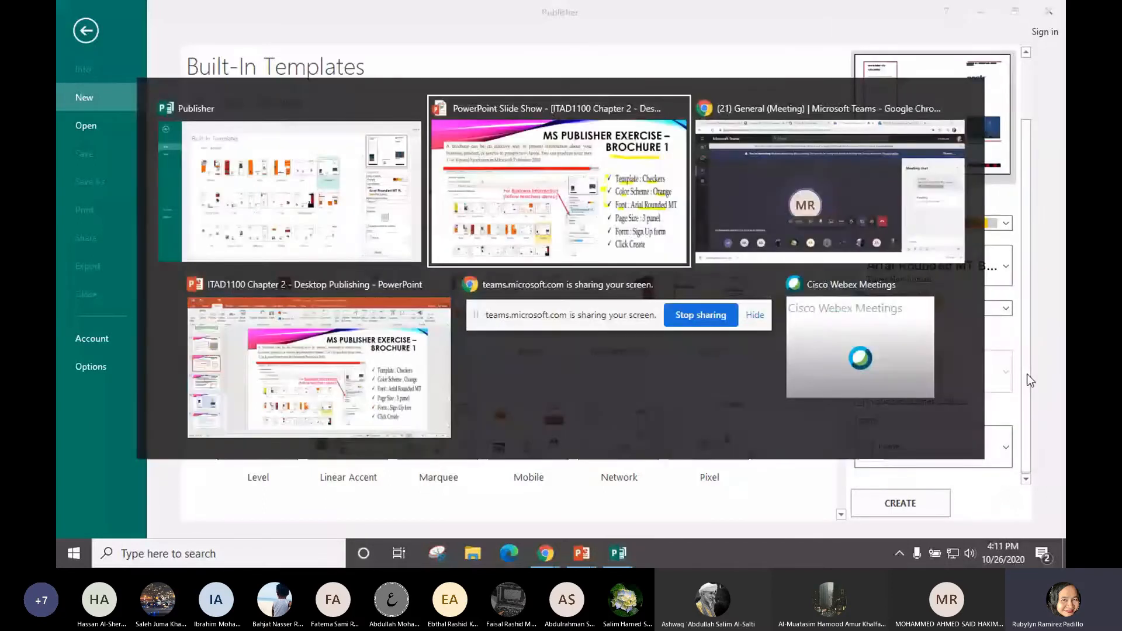
pyautogui.click(125, 555)
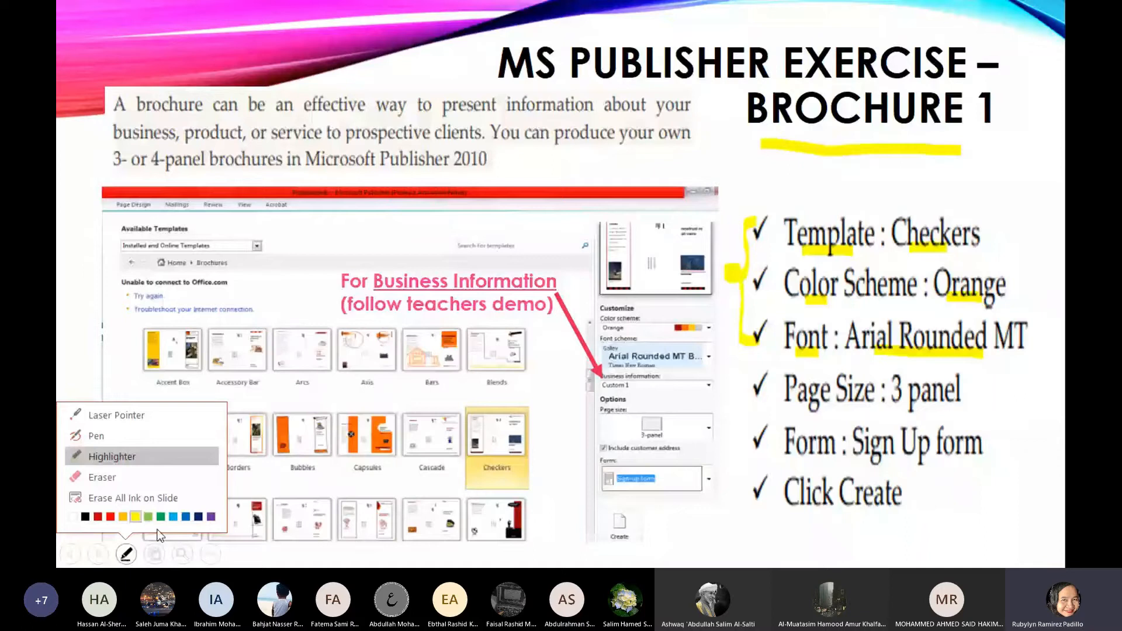
pyautogui.click(173, 517)
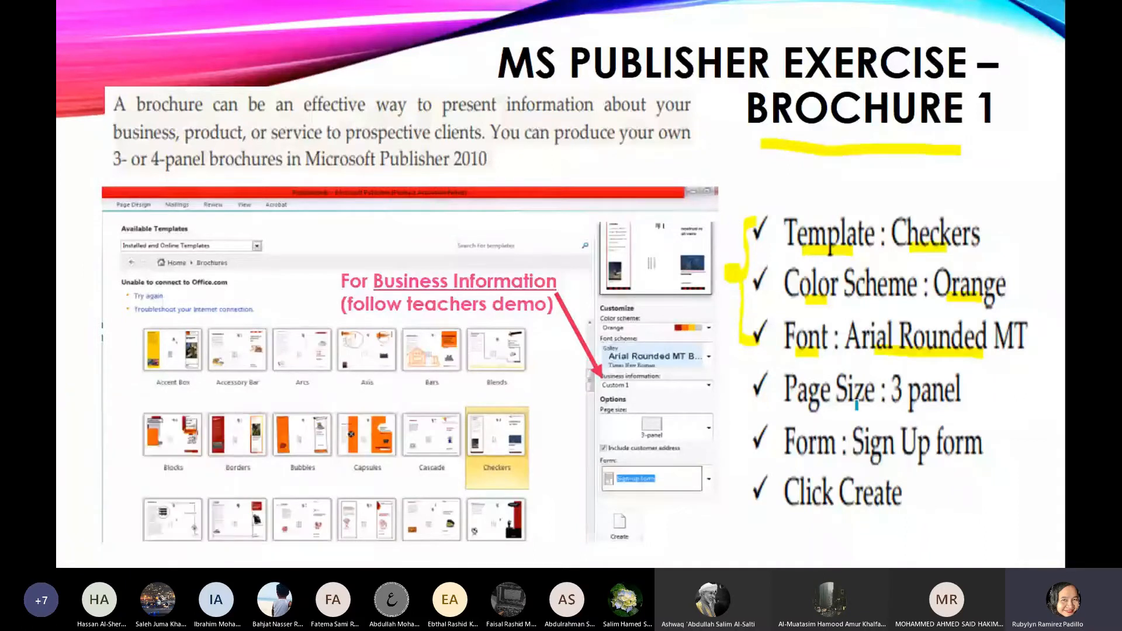
pyautogui.moveTo(801, 408); pyautogui.dragTo(929, 415)
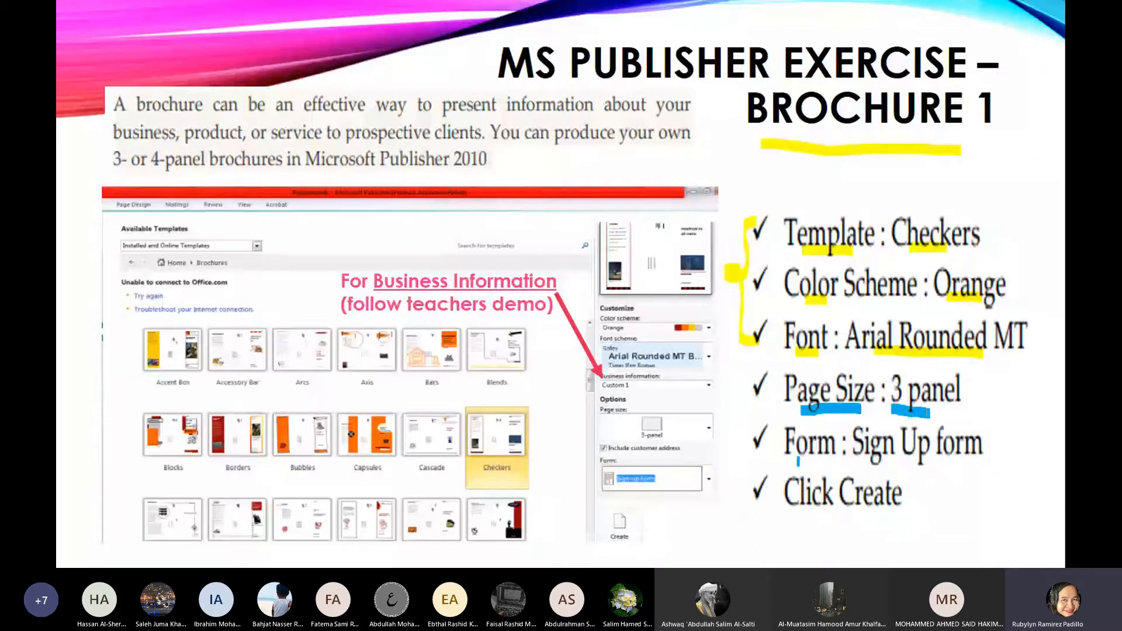
pyautogui.moveTo(799, 461); pyautogui.dragTo(825, 463)
pyautogui.moveTo(869, 458); pyautogui.dragTo(944, 461)
pyautogui.moveTo(754, 373)
pyautogui.mouseDown()
pyautogui.moveTo(741, 453)
pyautogui.moveTo(761, 451)
pyautogui.mouseUp()
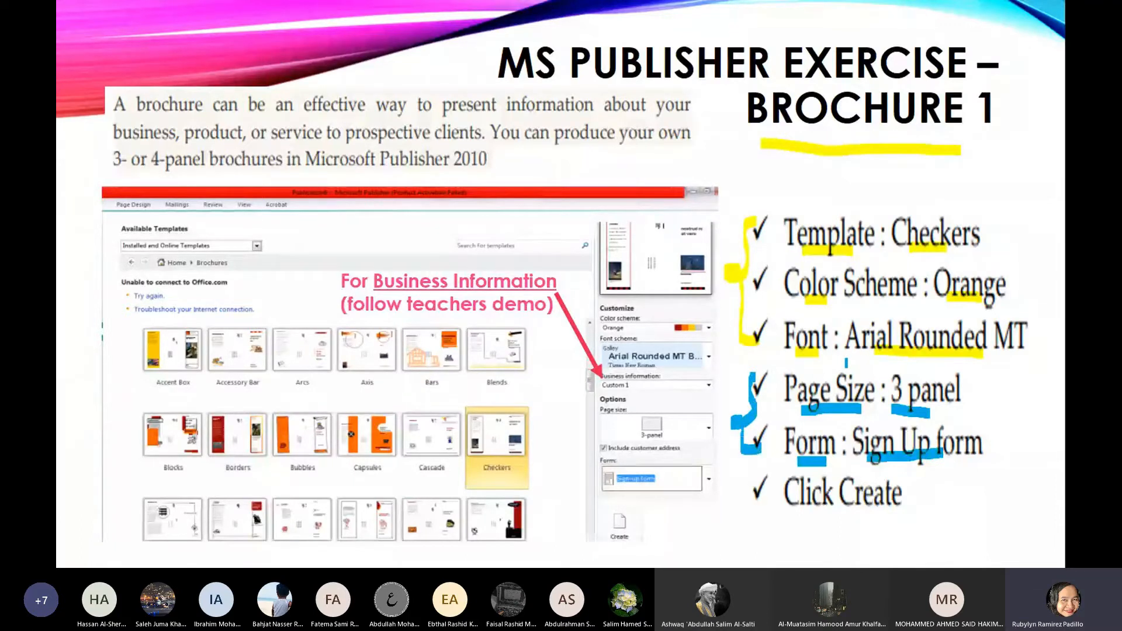
pyautogui.hotkey('alt', 'Tab')
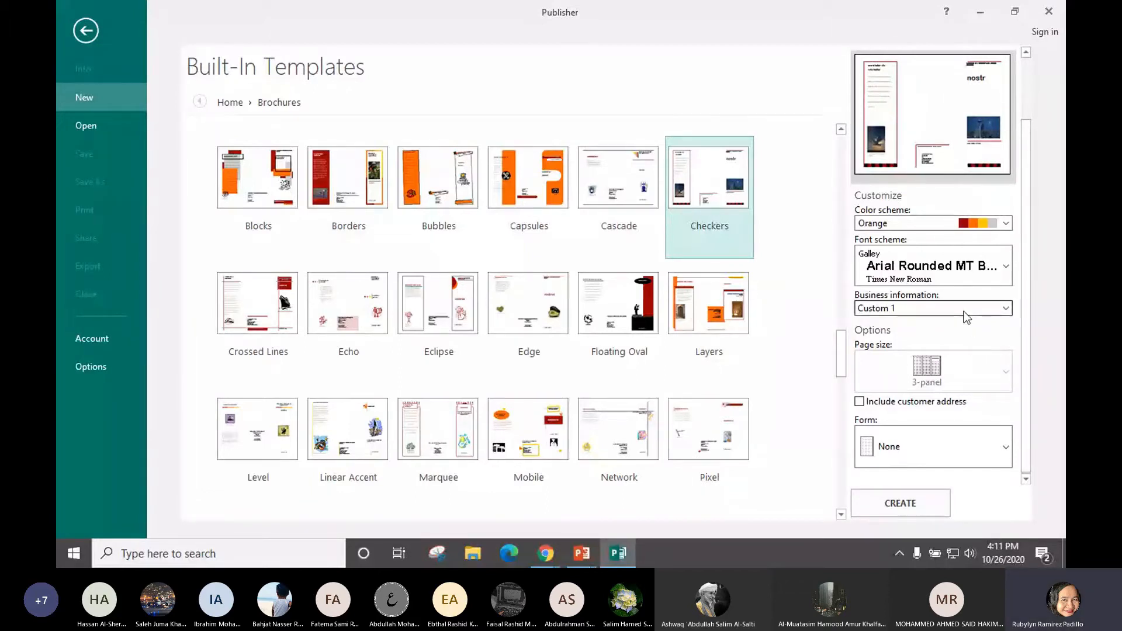
# Include the customer address and choose the Sign-up form for the brochure
pyautogui.click(954, 457)
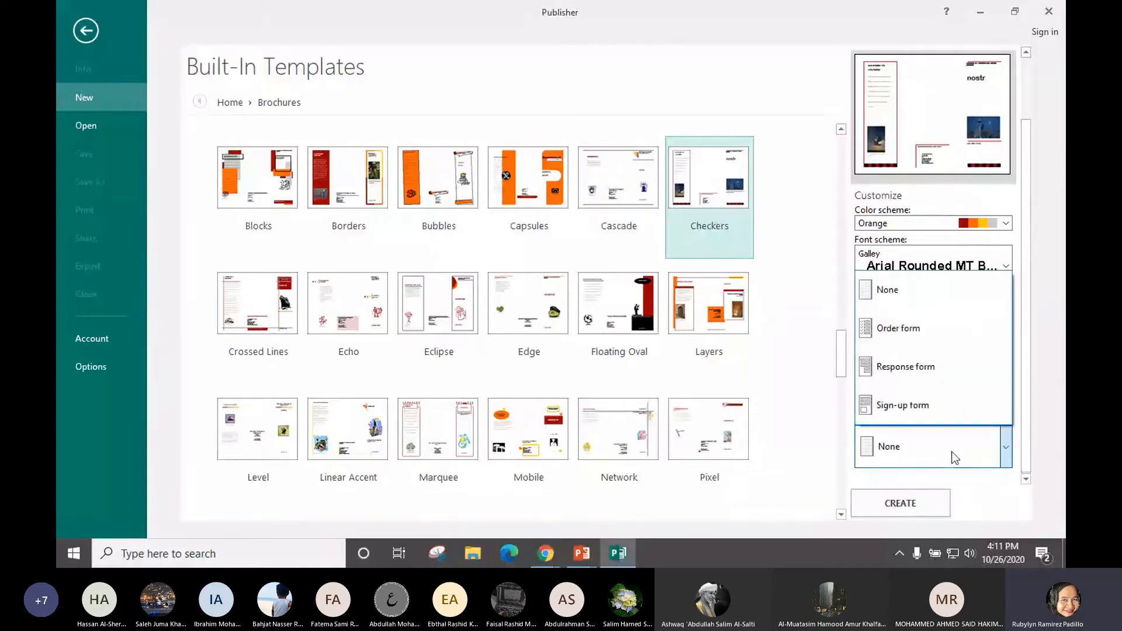
pyautogui.click(815, 458)
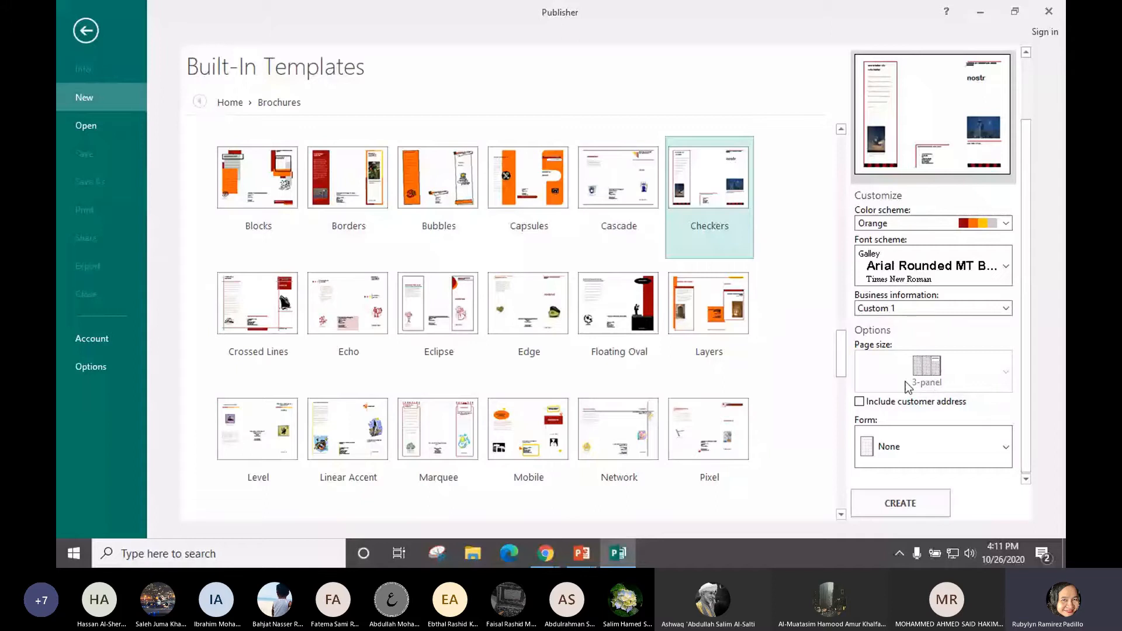
pyautogui.click(859, 401)
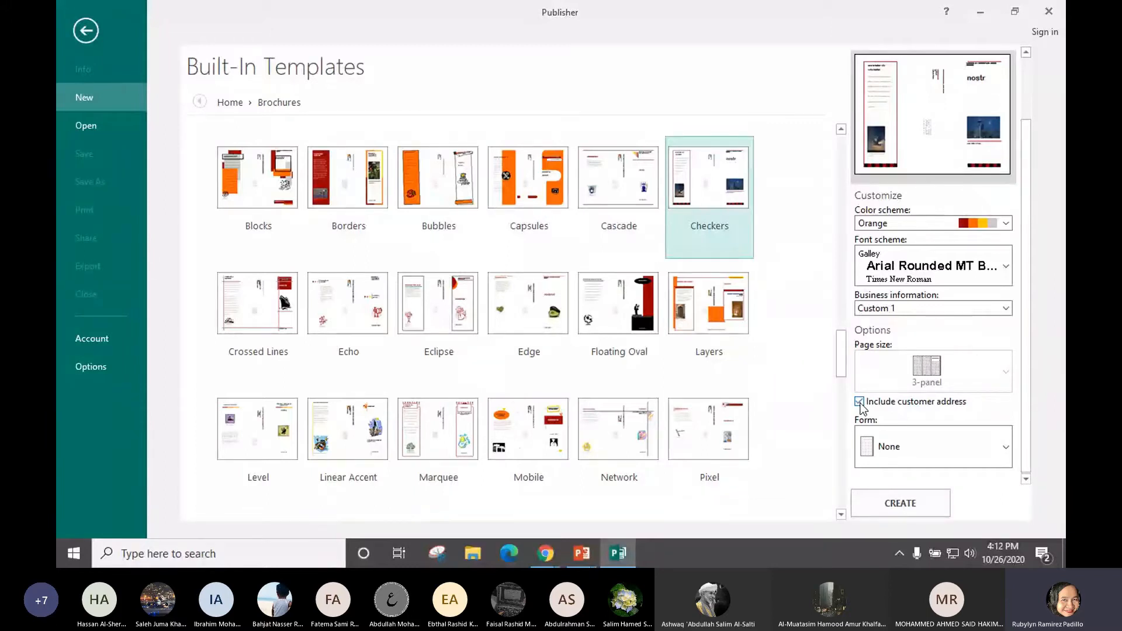
pyautogui.click(910, 445)
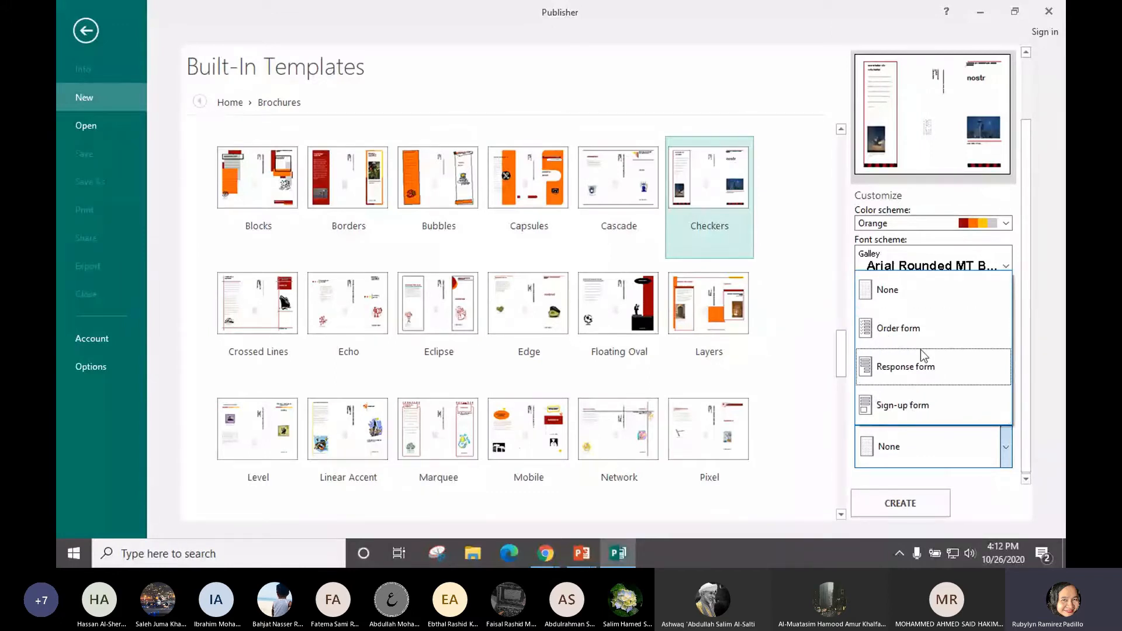
pyautogui.click(902, 411)
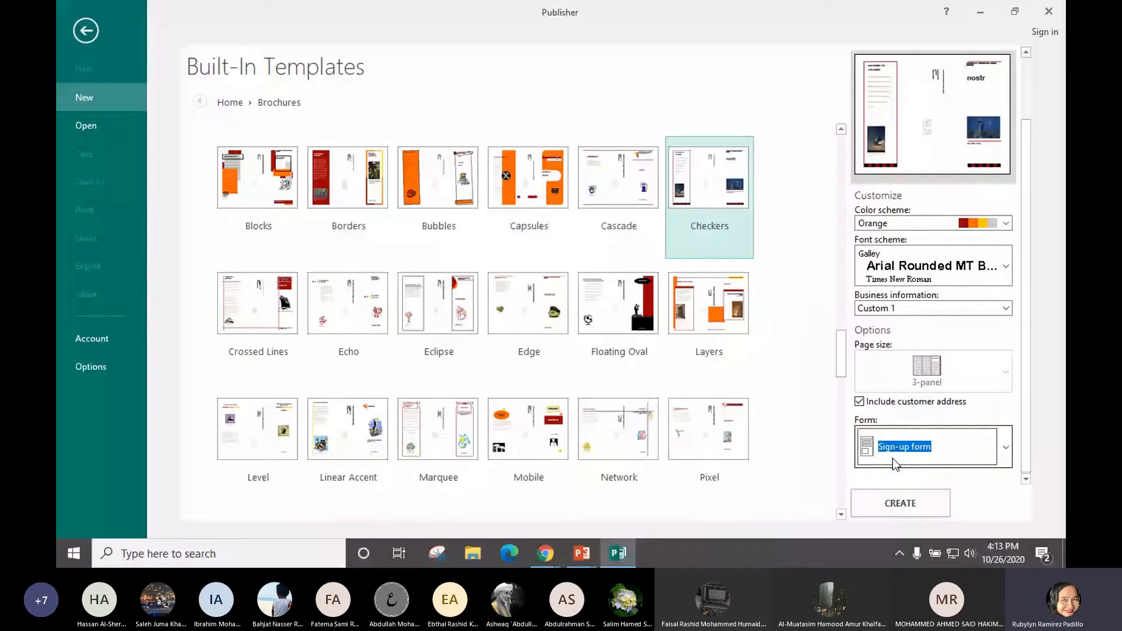
pyautogui.hotkey('alt', 'Tab')
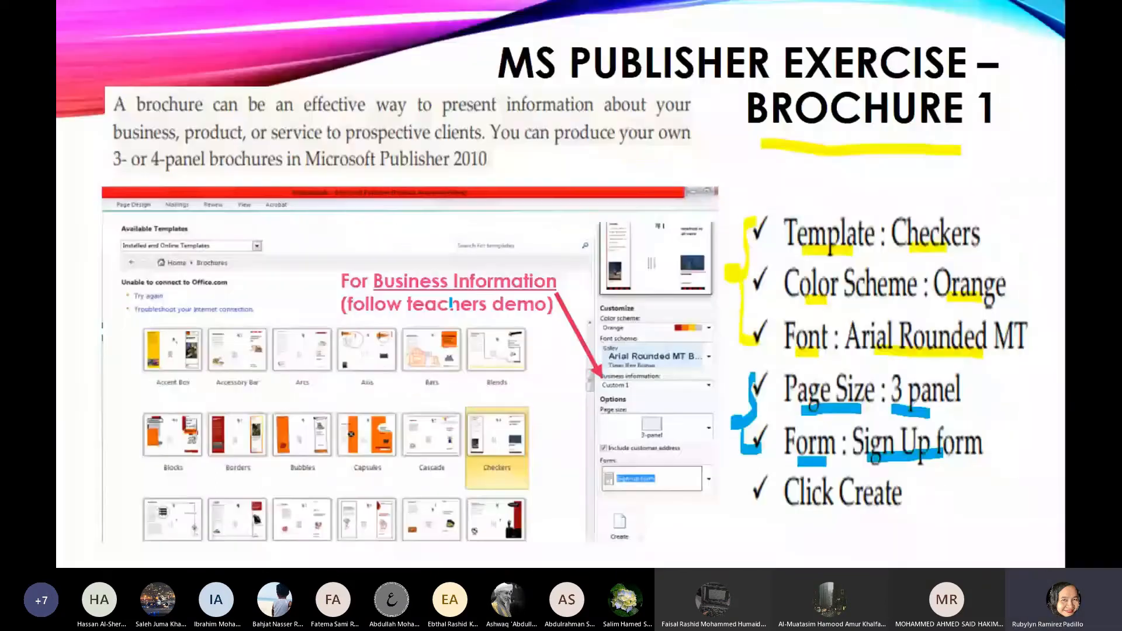
# Mark Business information Custom 1 and 'teachers demo' on the exercise slide with the pen
pyautogui.moveTo(391, 288); pyautogui.dragTo(544, 290)
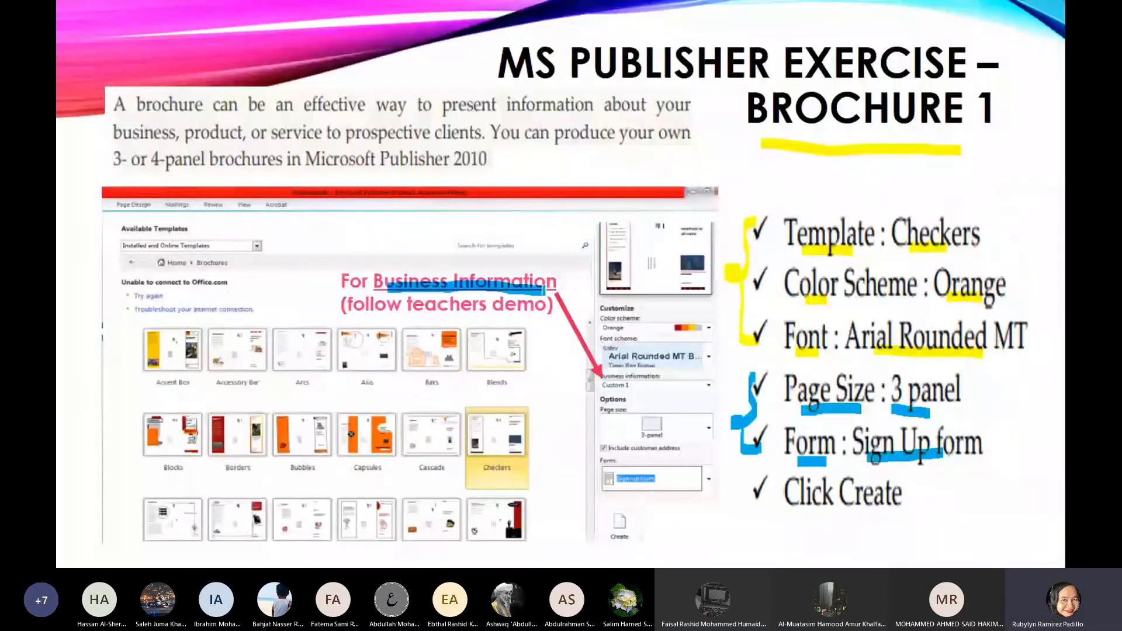
pyautogui.moveTo(641, 367)
pyautogui.mouseDown()
pyautogui.moveTo(624, 368)
pyautogui.moveTo(700, 390)
pyautogui.mouseUp()
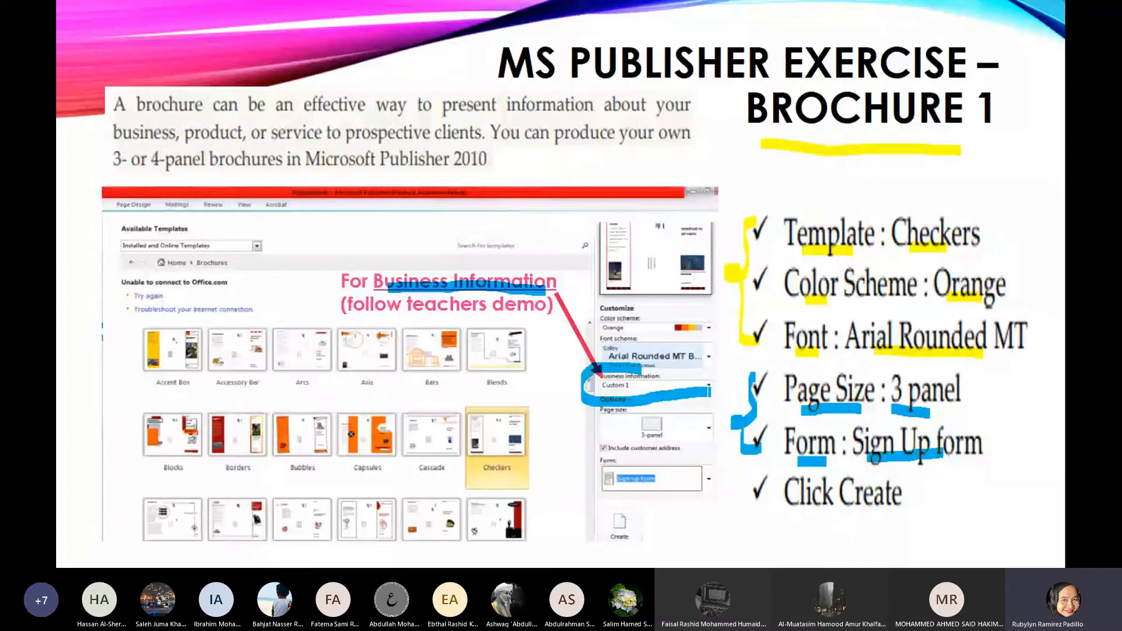
pyautogui.moveTo(705, 394); pyautogui.dragTo(626, 365)
pyautogui.moveTo(403, 316); pyautogui.dragTo(534, 318)
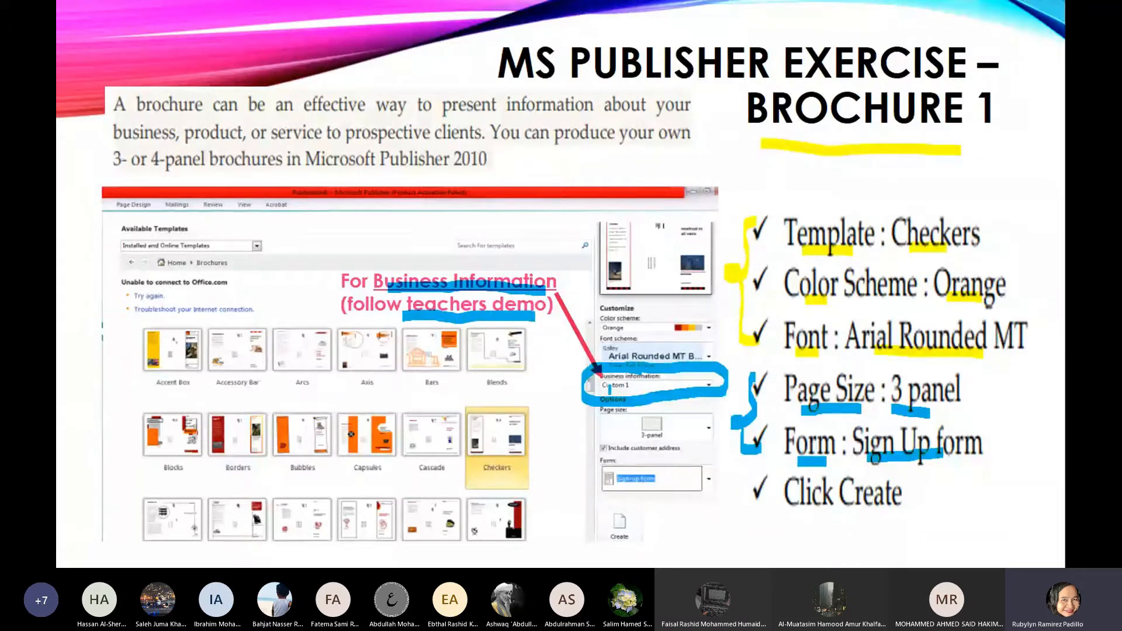
pyautogui.moveTo(605, 390); pyautogui.dragTo(632, 386)
pyautogui.hotkey('alt', 'Tab')
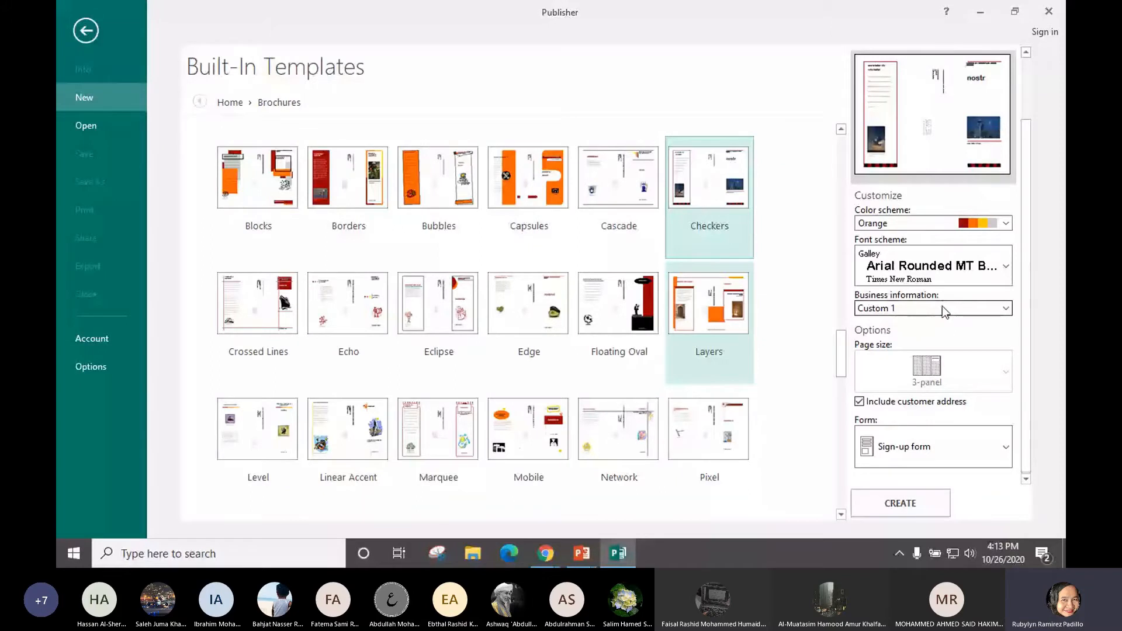
# Choose Custom 1 business information and create the Checkers brochure
pyautogui.click(942, 306)
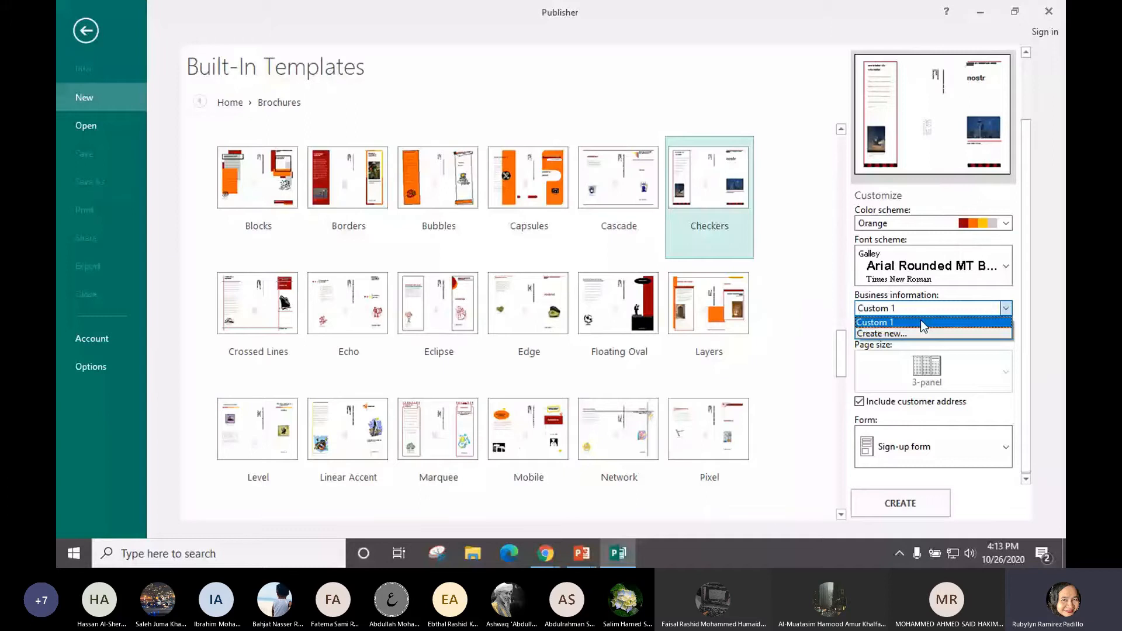
pyautogui.click(920, 322)
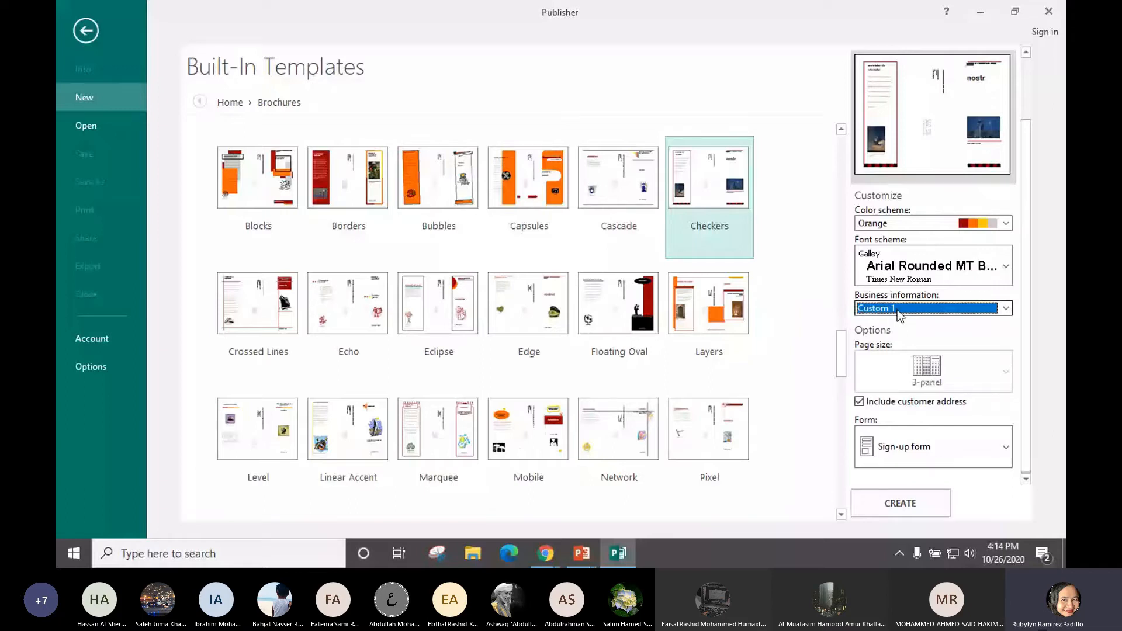
pyautogui.click(897, 310)
pyautogui.click(917, 323)
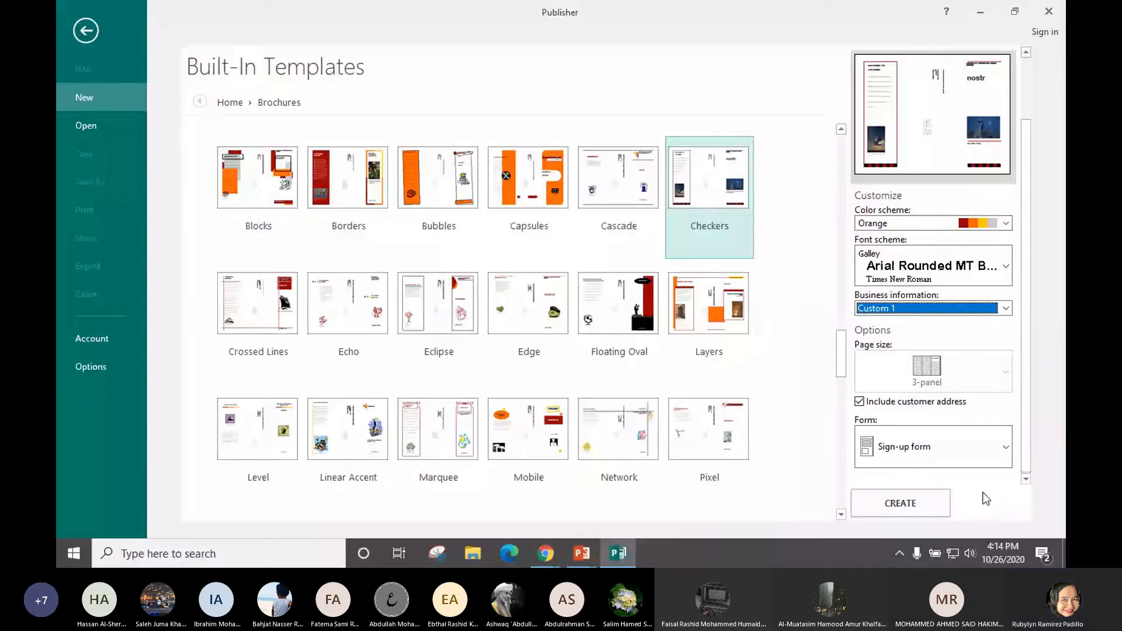
pyautogui.click(895, 506)
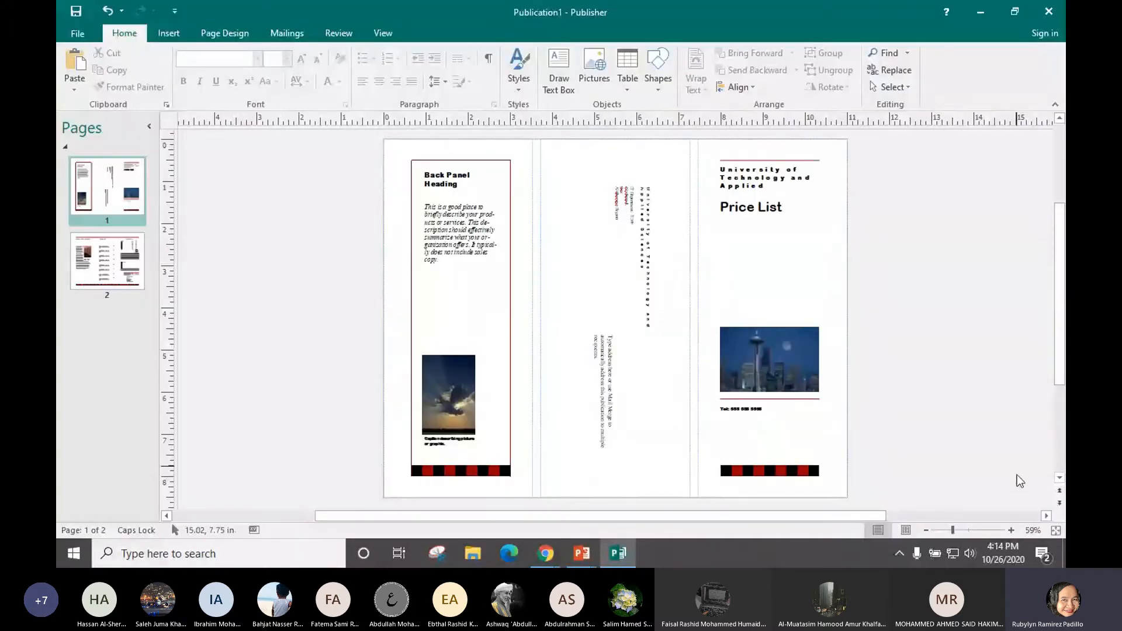
# Zoom Publication1 to 70% and show the Page Design options
pyautogui.click(1011, 530)
pyautogui.click(1011, 531)
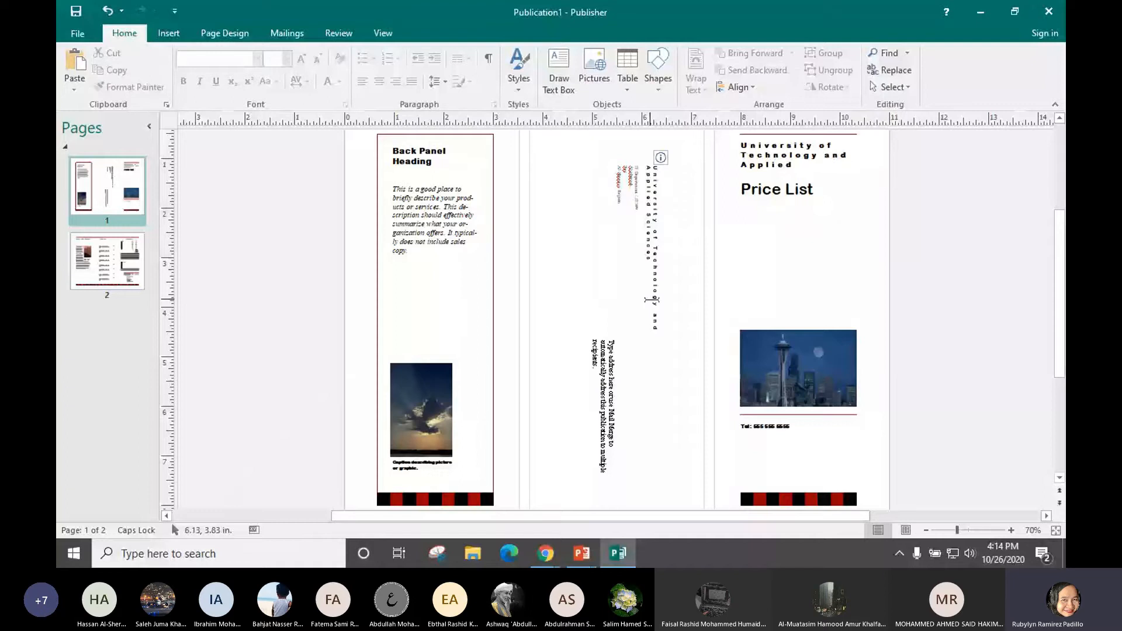
pyautogui.scroll(2, 653, 300)
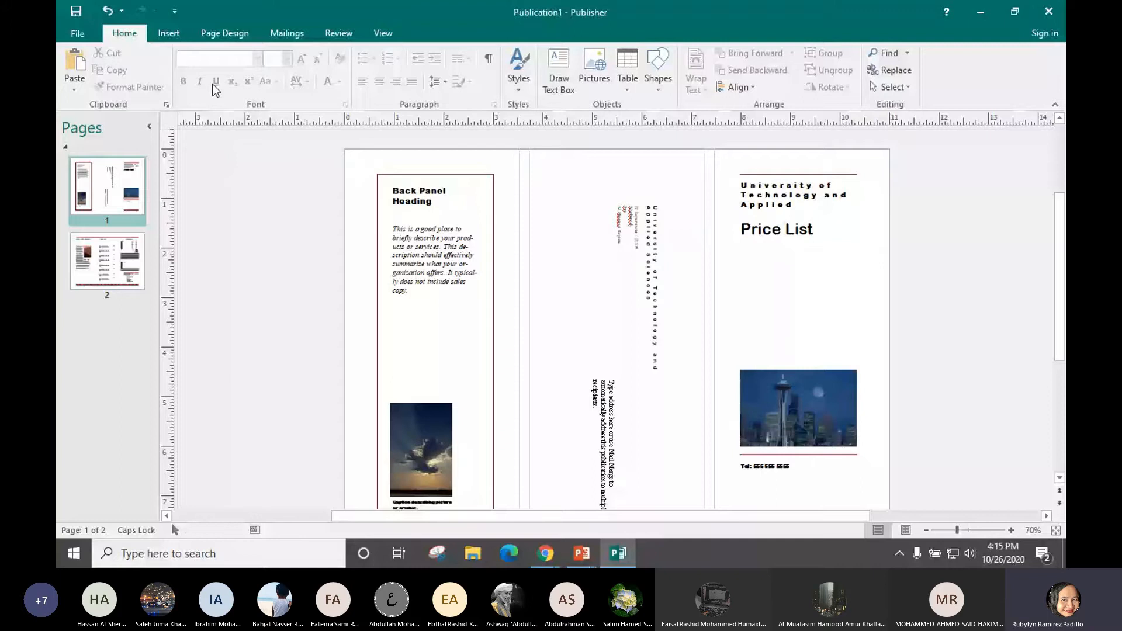
pyautogui.click(218, 37)
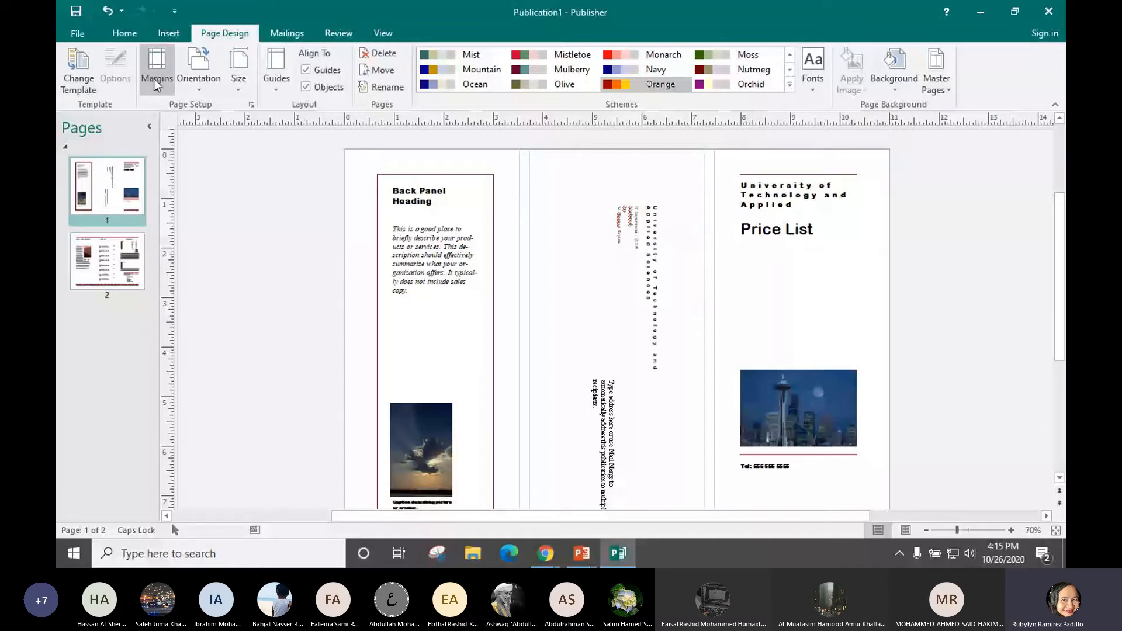
# Preview the Cascade and Capsules templates, then reapply Checkers to Publication1
pyautogui.click(73, 86)
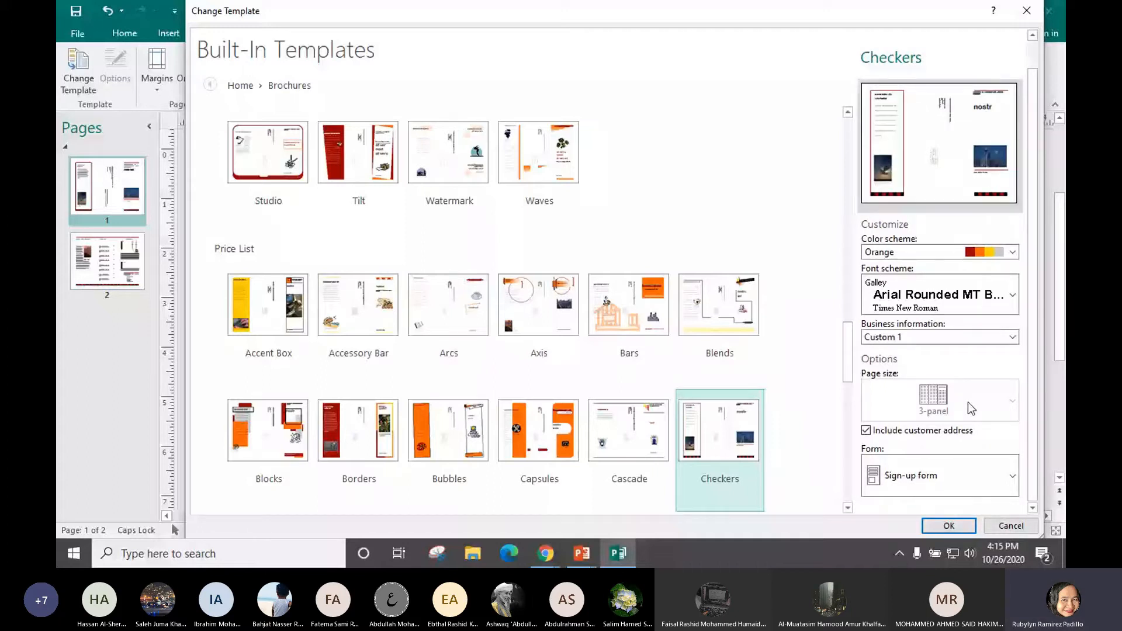
pyautogui.click(633, 429)
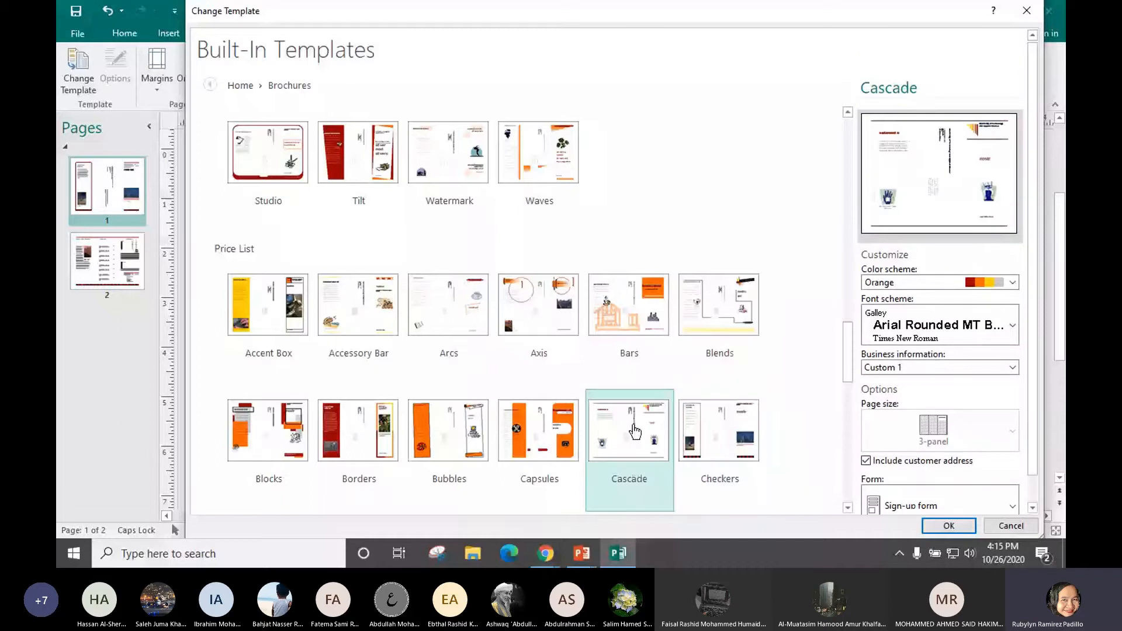
pyautogui.click(543, 435)
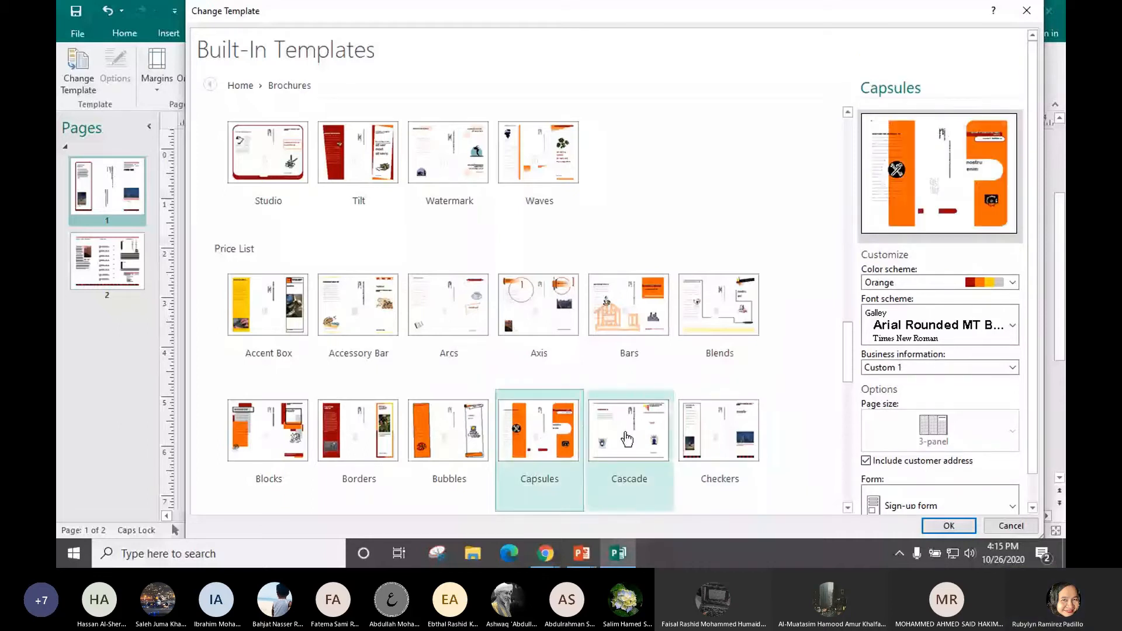
pyautogui.click(653, 436)
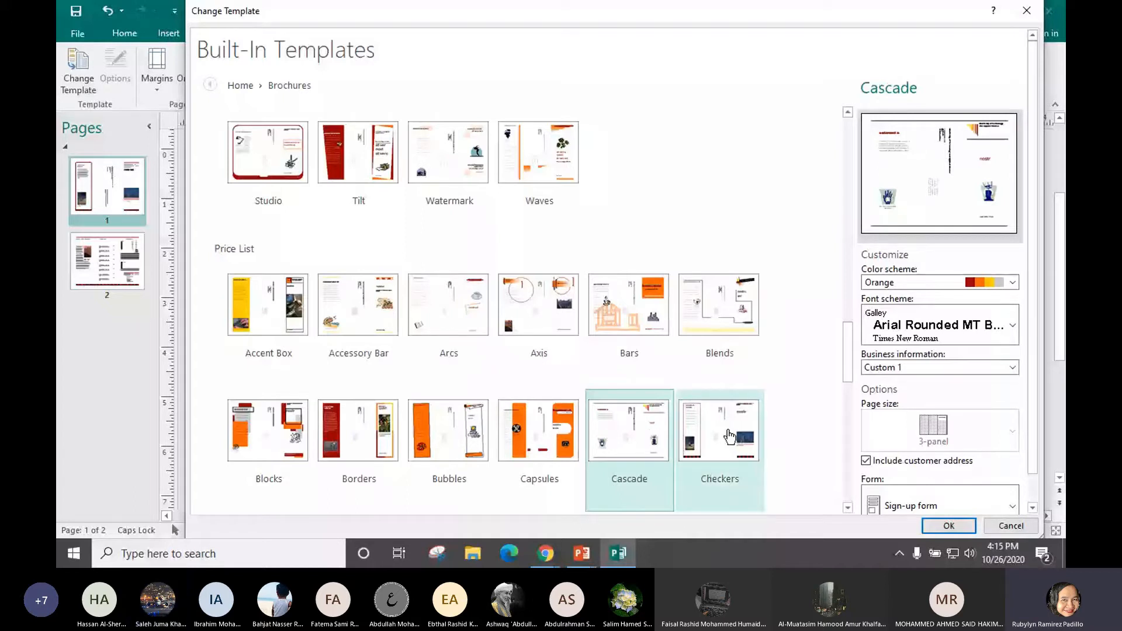
pyautogui.click(730, 436)
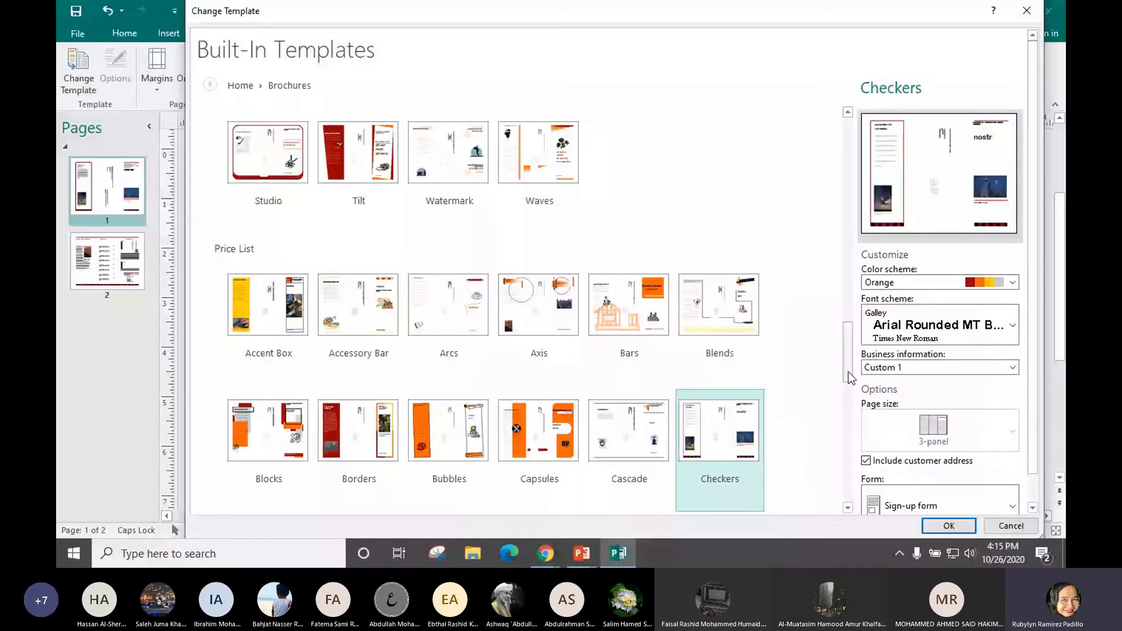
pyautogui.scroll(-2, 718, 377)
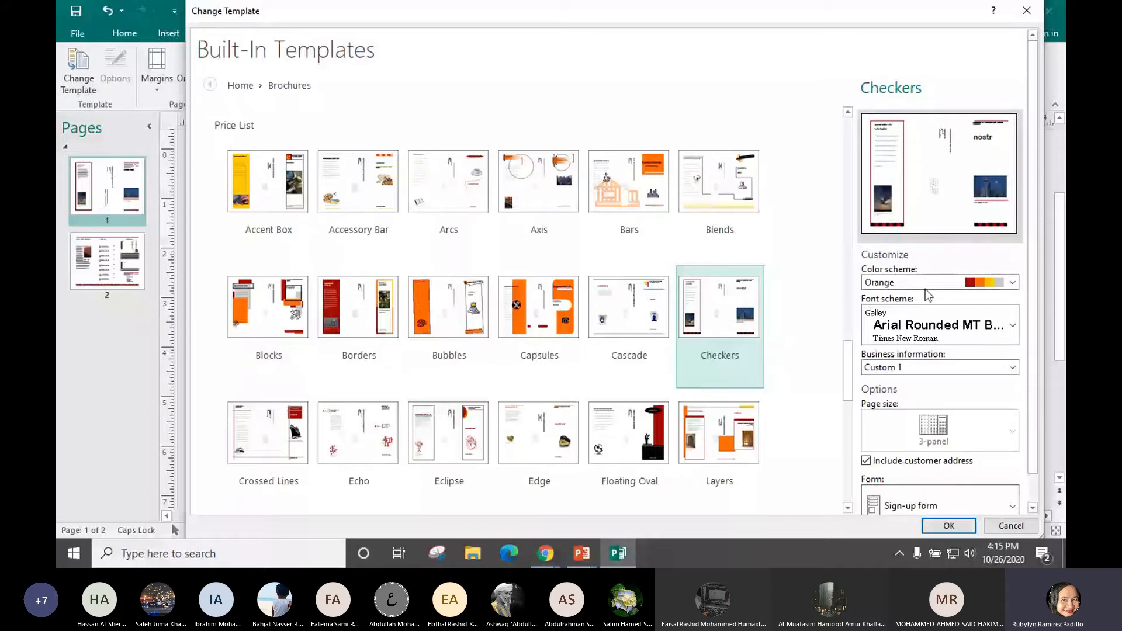
pyautogui.click(949, 526)
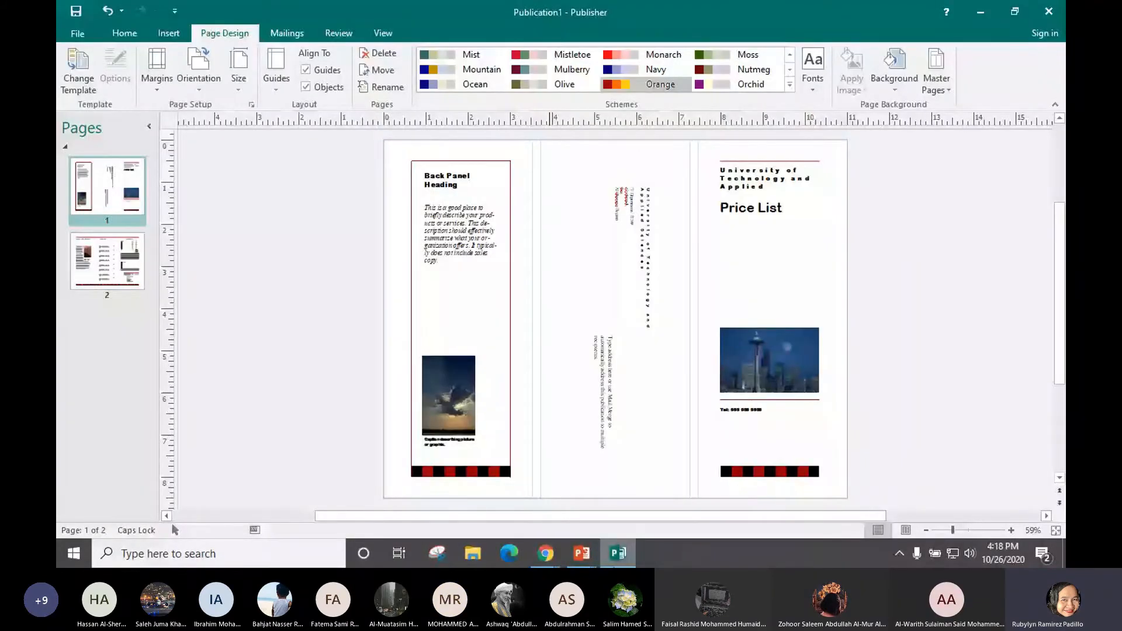
# Check the exercise slide show, then return to Publisher's Insert options for Publication1
pyautogui.hotkey('alt', 'Tab')
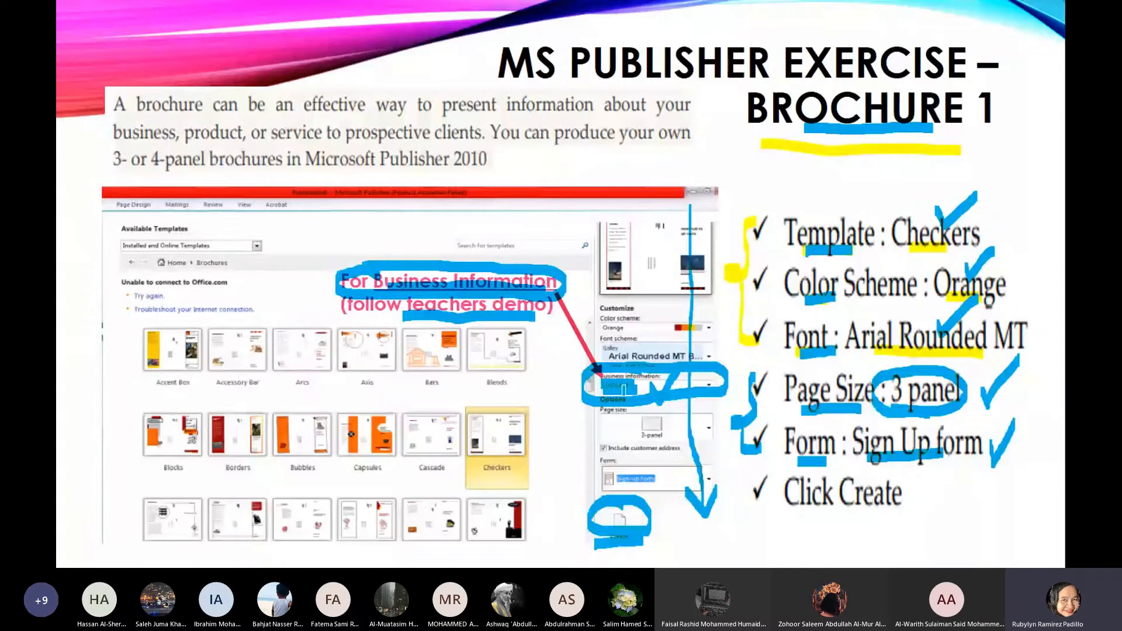
pyautogui.hotkey('alt', 'Tab')
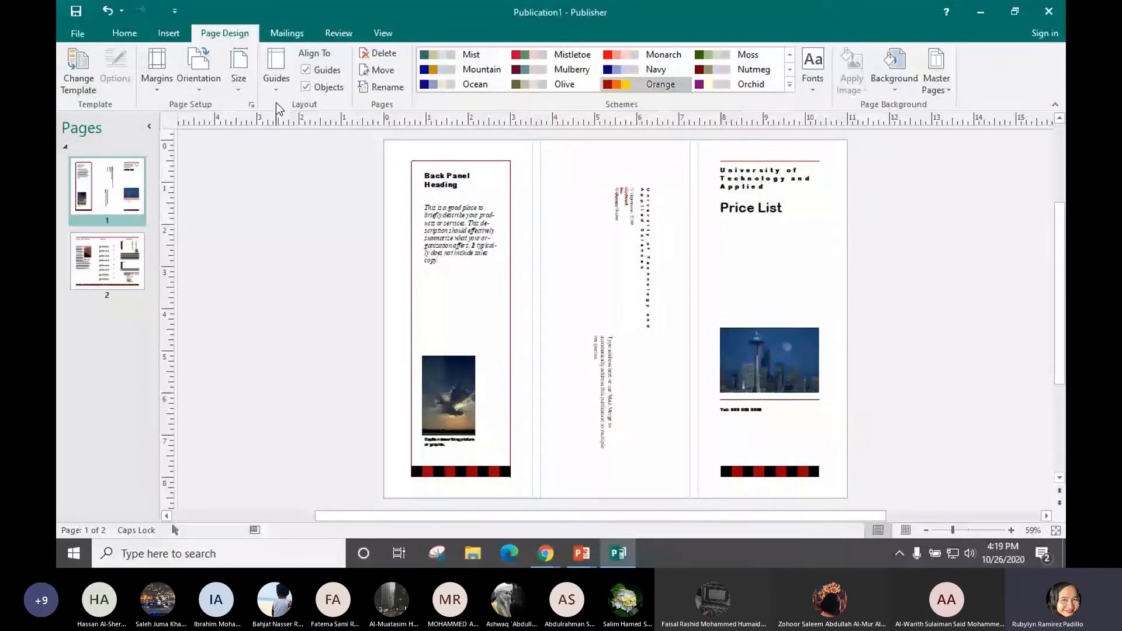
pyautogui.click(169, 35)
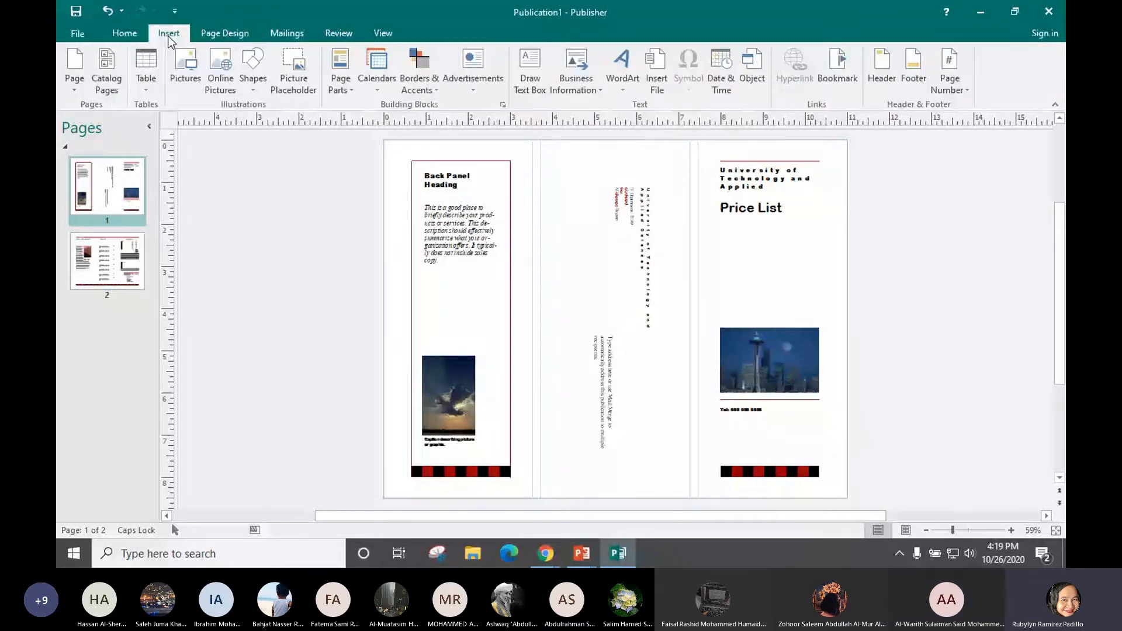
# Zoom the brochure to 70% and open Edit Business Information for the Custom 1 set
pyautogui.click(1011, 530)
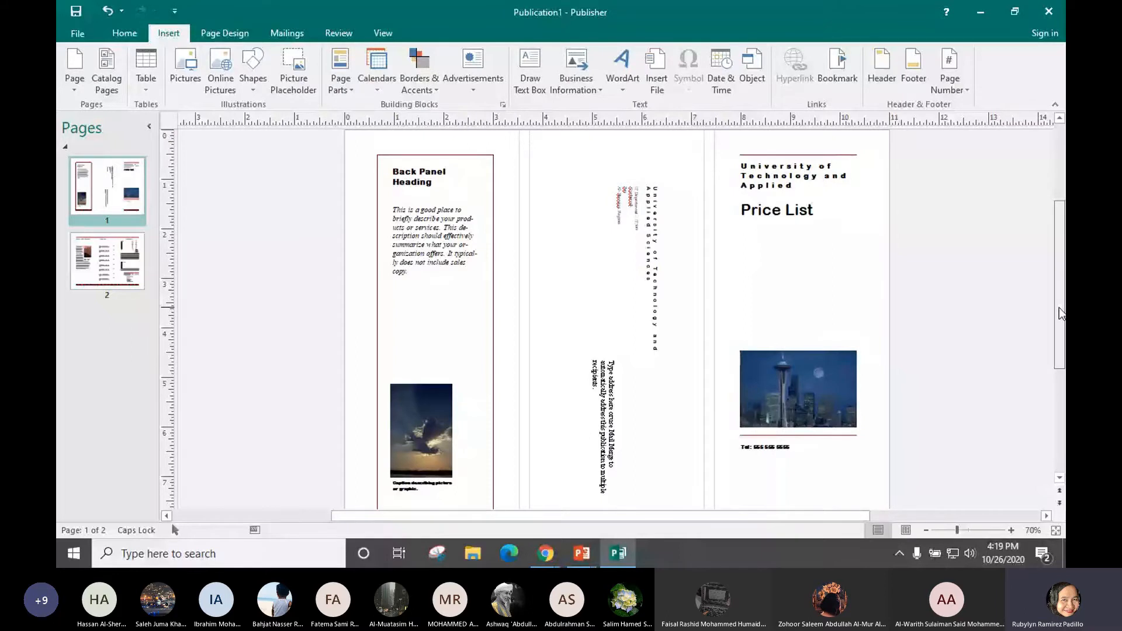
pyautogui.moveTo(1059, 307); pyautogui.dragTo(1056, 304)
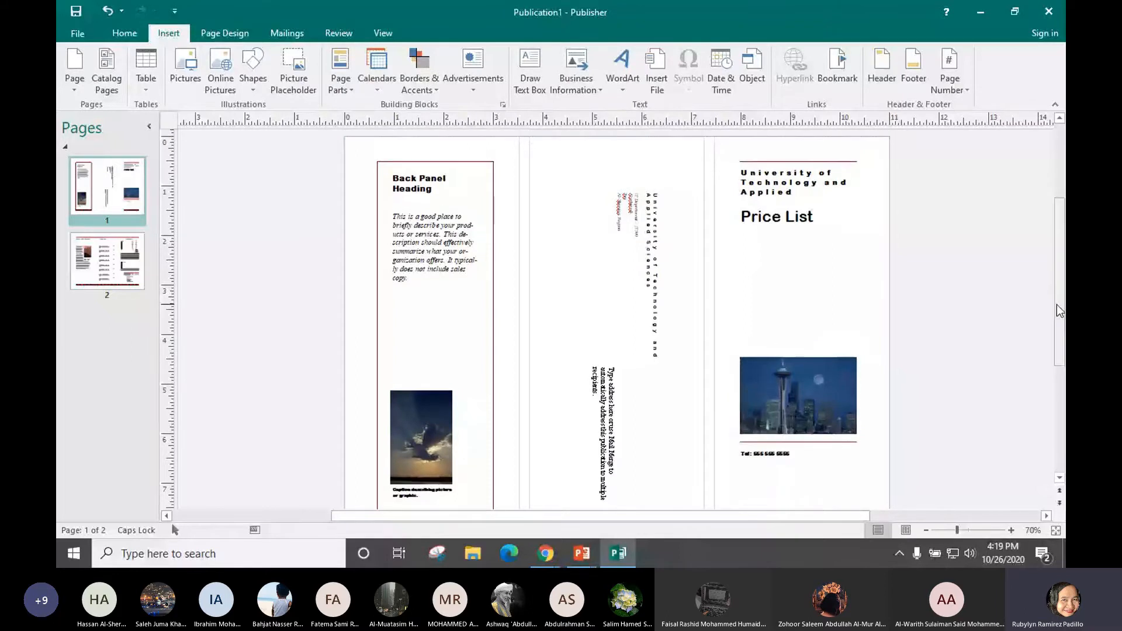
pyautogui.click(577, 93)
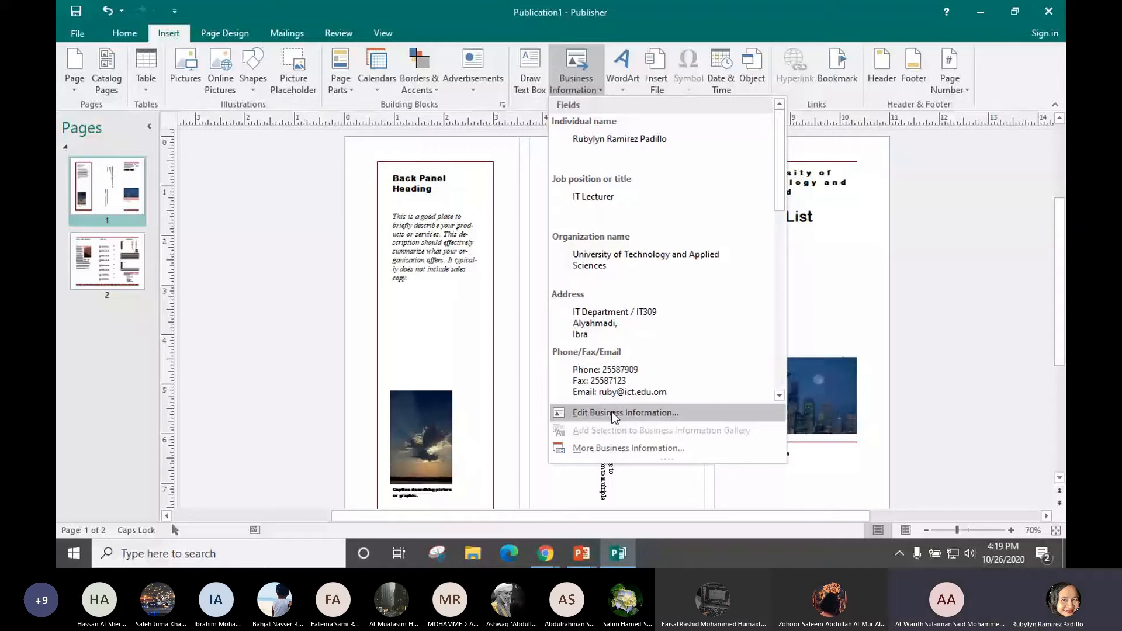
pyautogui.click(678, 413)
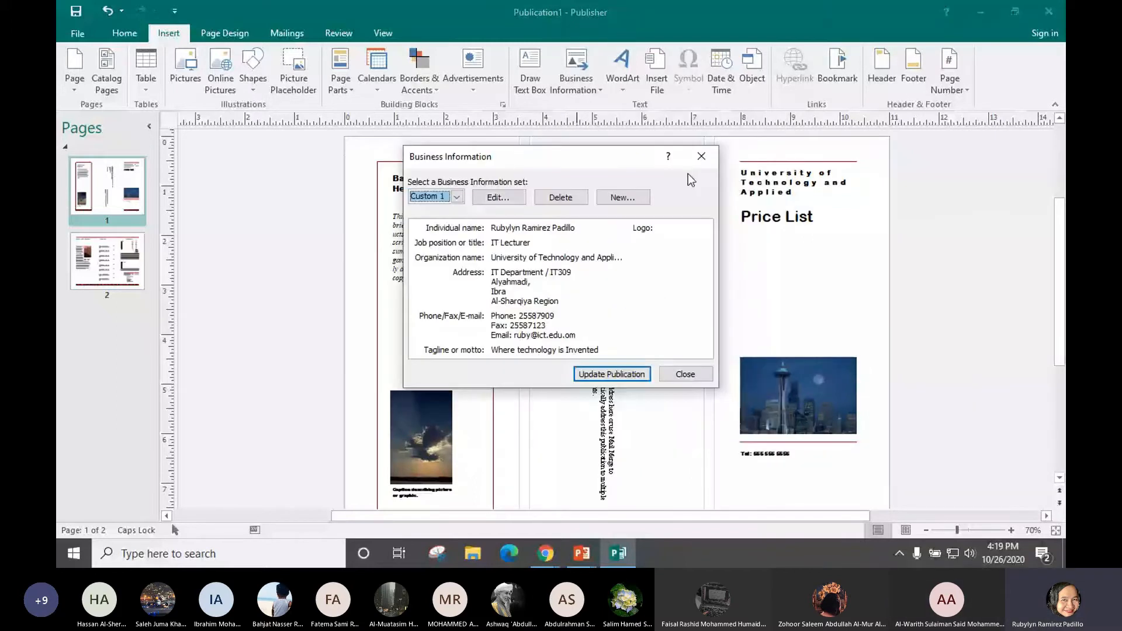
# Change the Custom 1 job position to 'Lecturer in ICT' and save the set
pyautogui.click(490, 203)
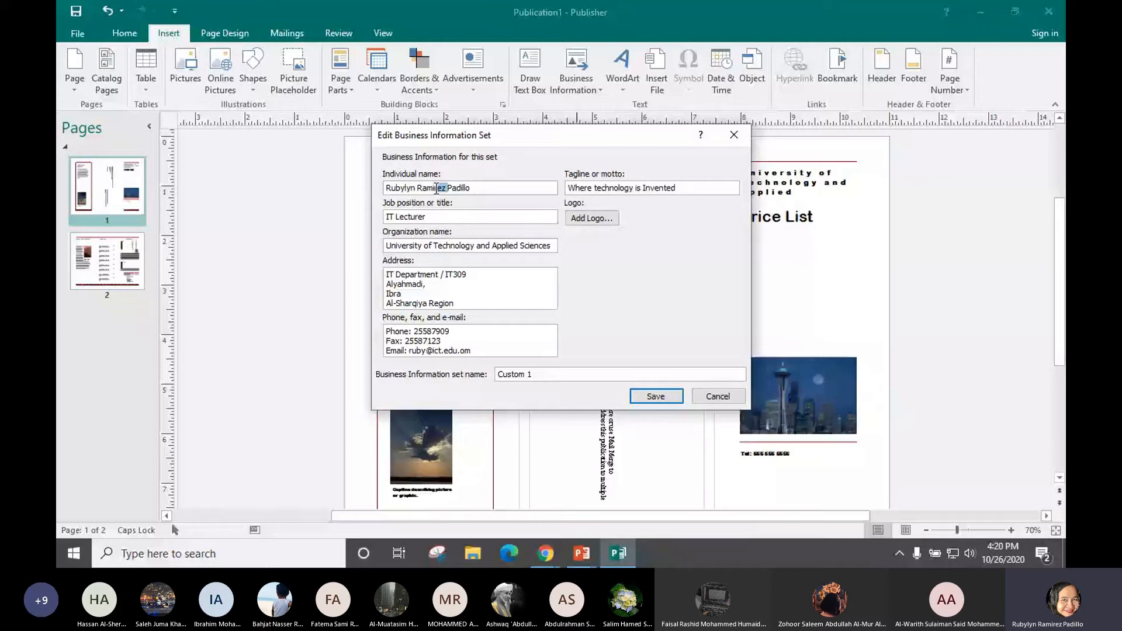
pyautogui.click(396, 217)
pyautogui.press('BackSpace')
pyautogui.press('BackSpace')
pyautogui.press('BackSpace')
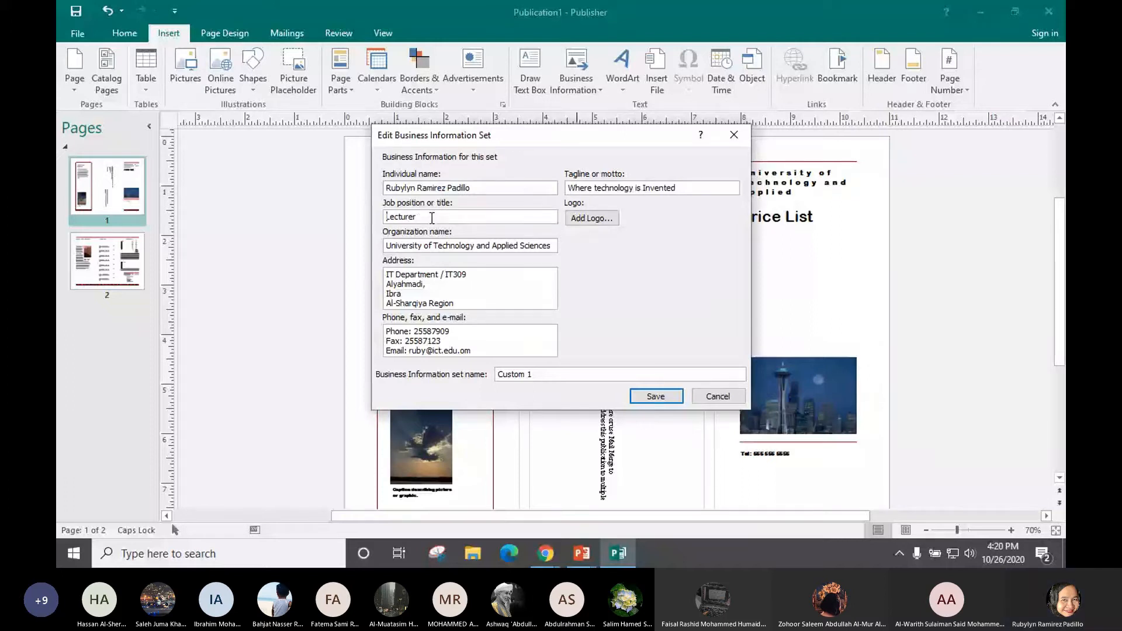
pyautogui.click(432, 218)
pyautogui.write('I')
pyautogui.press('capslock')
pyautogui.write('n ICT')
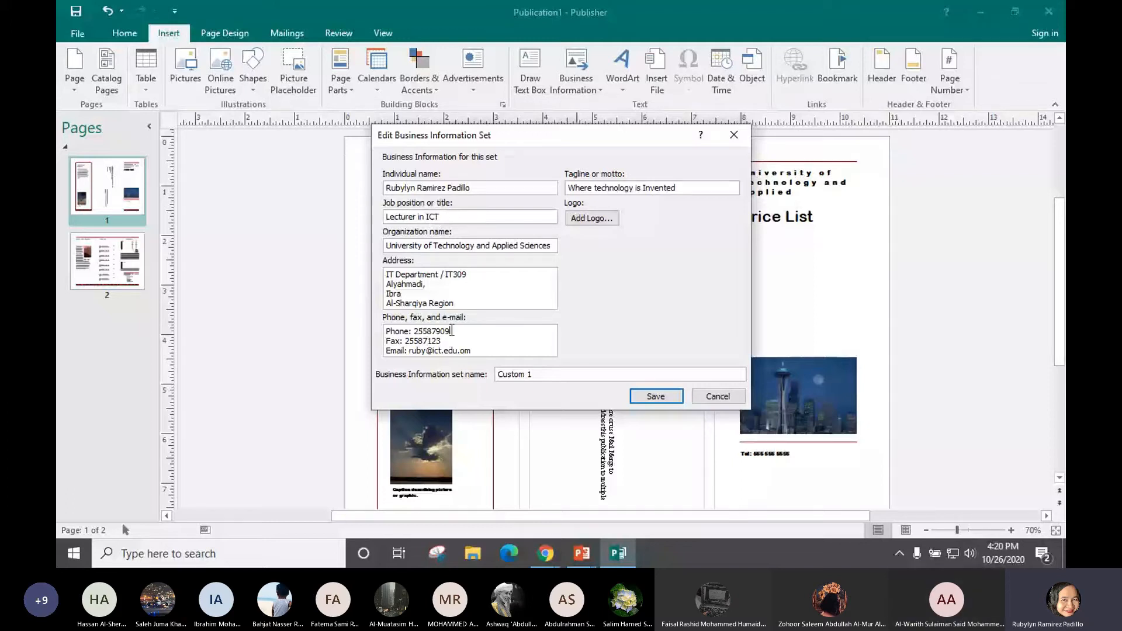
pyautogui.click(451, 331)
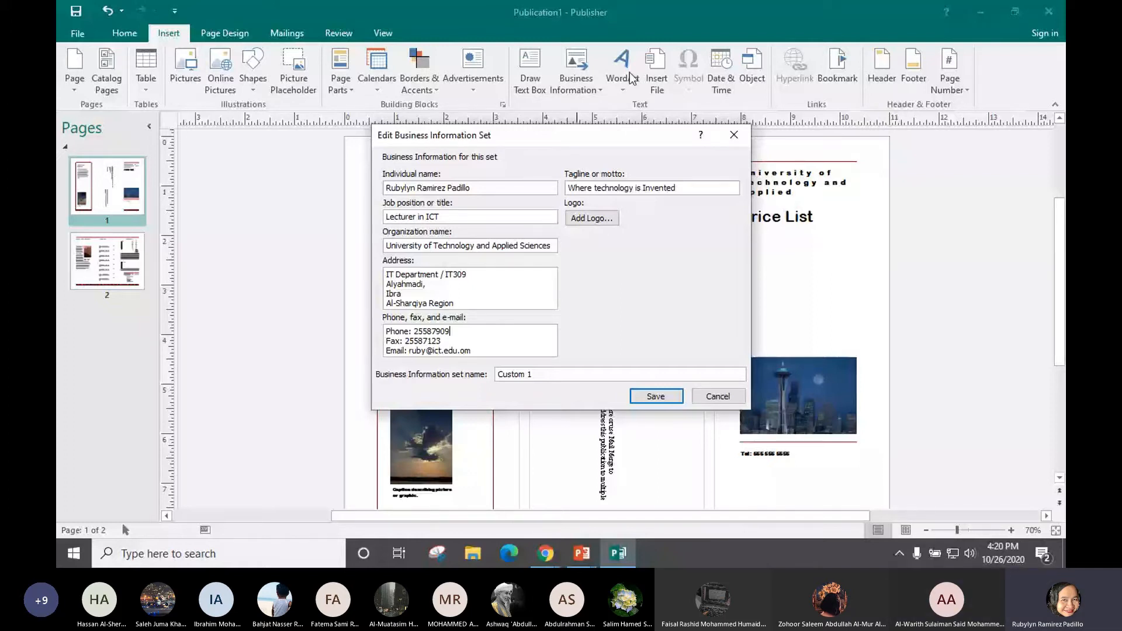
pyautogui.click(654, 397)
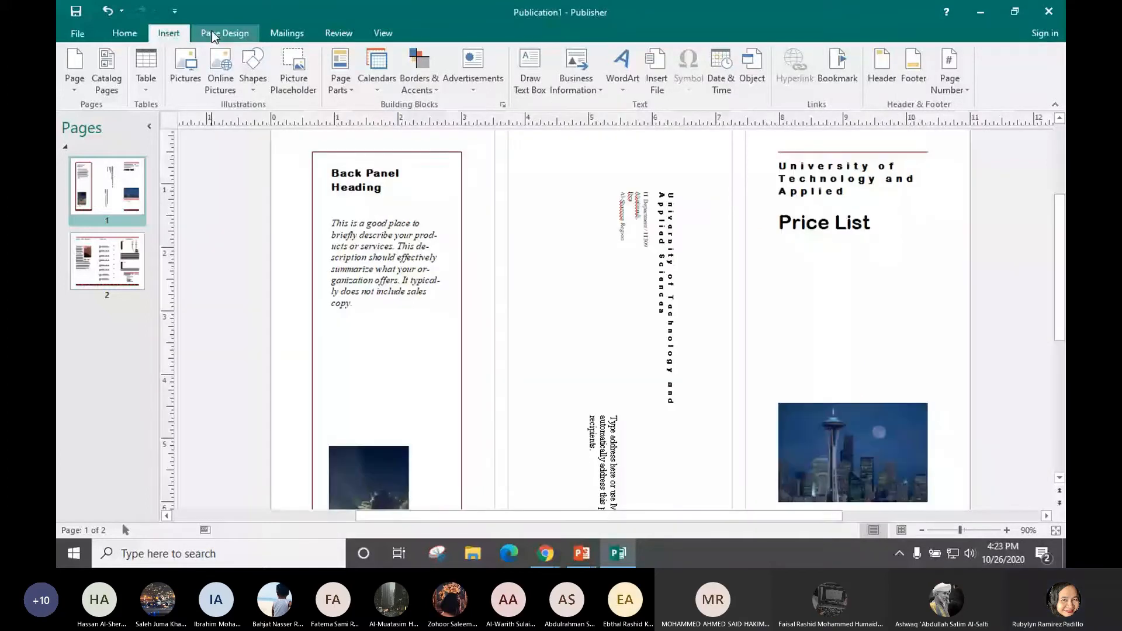
# Browse the built-in brochure template gallery from Page Design, closing and reopening it
pyautogui.click(216, 36)
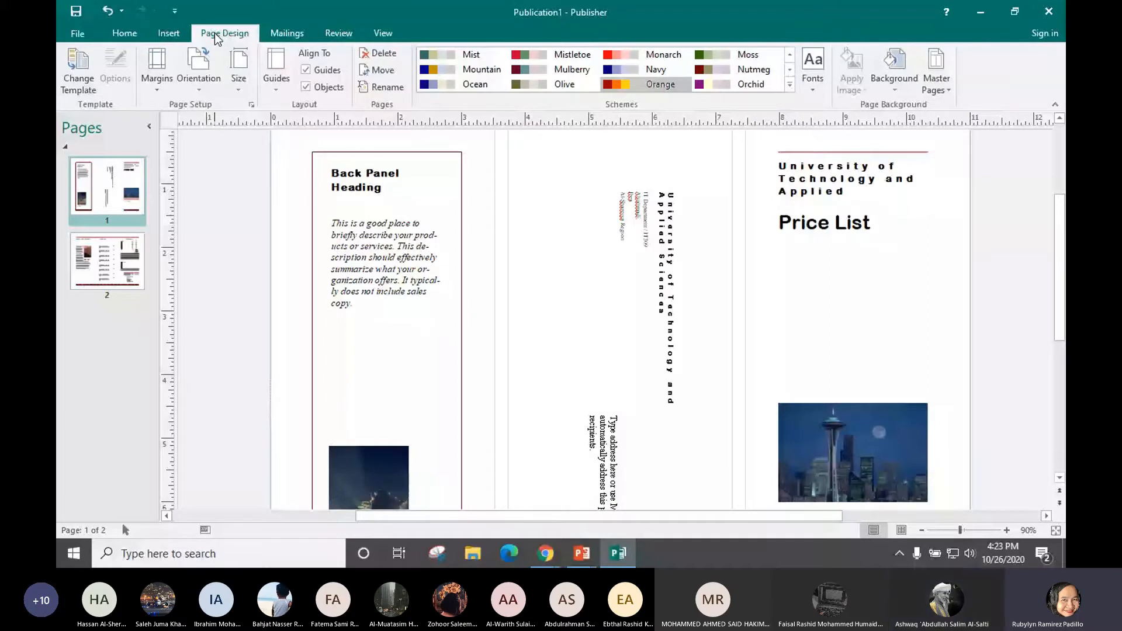
pyautogui.click(78, 82)
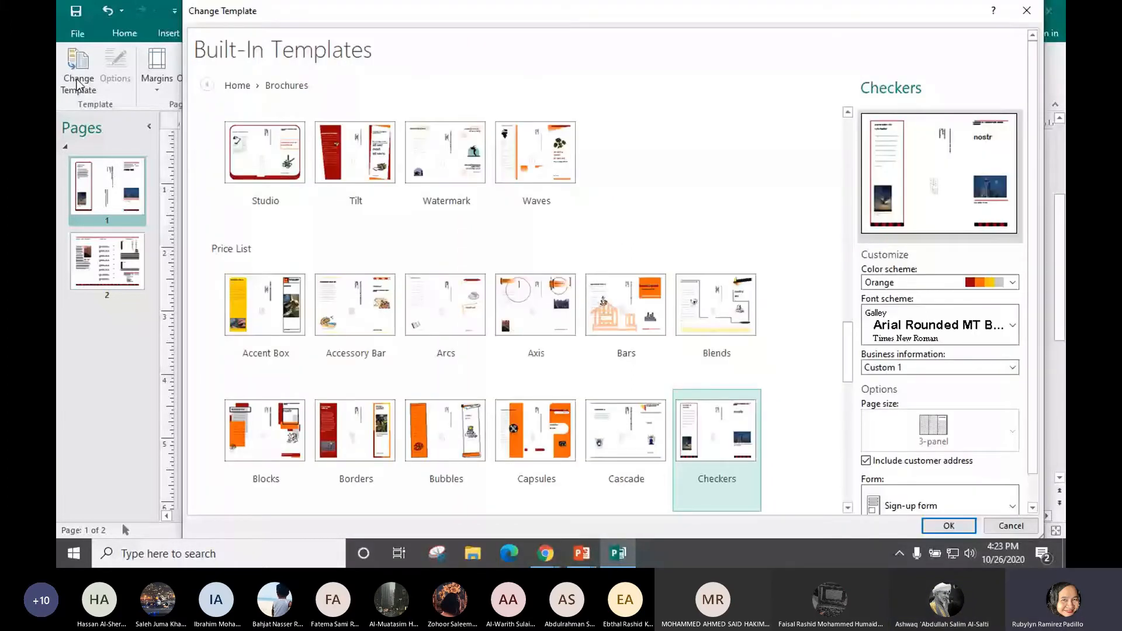
pyautogui.scroll(-1, 1032, 194)
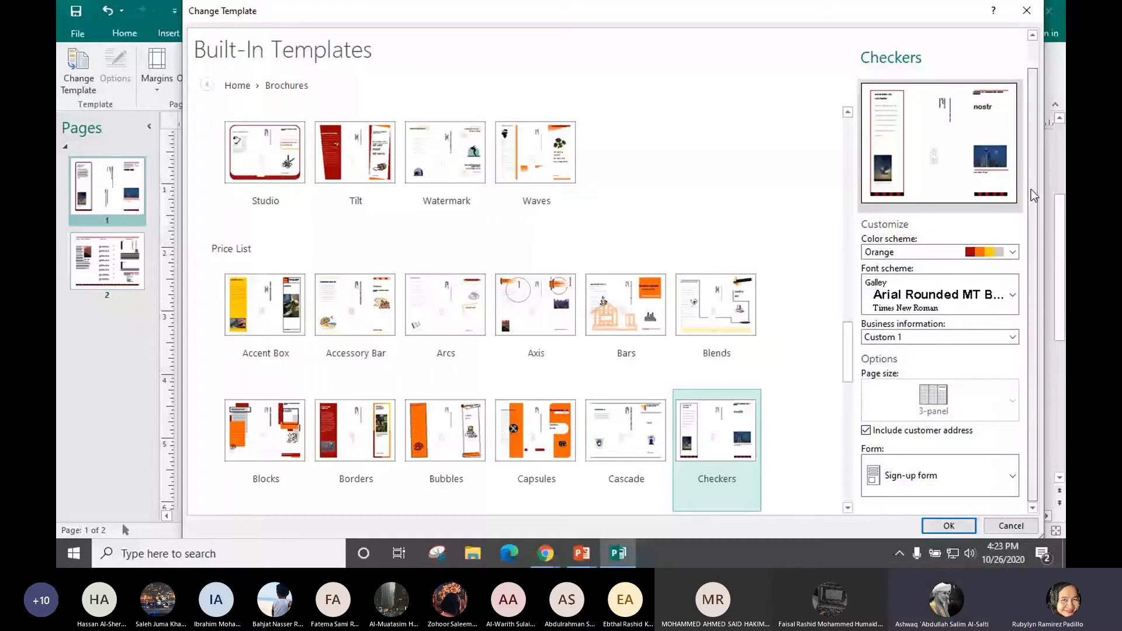
pyautogui.scroll(1, 1002, 143)
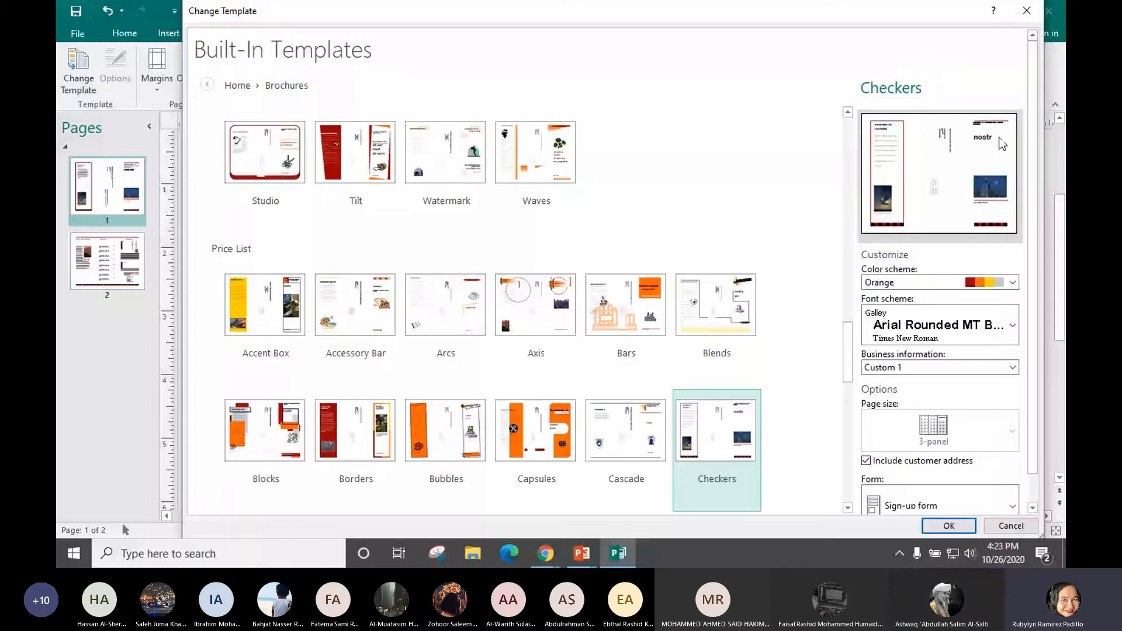
pyautogui.scroll(-1, 1040, 181)
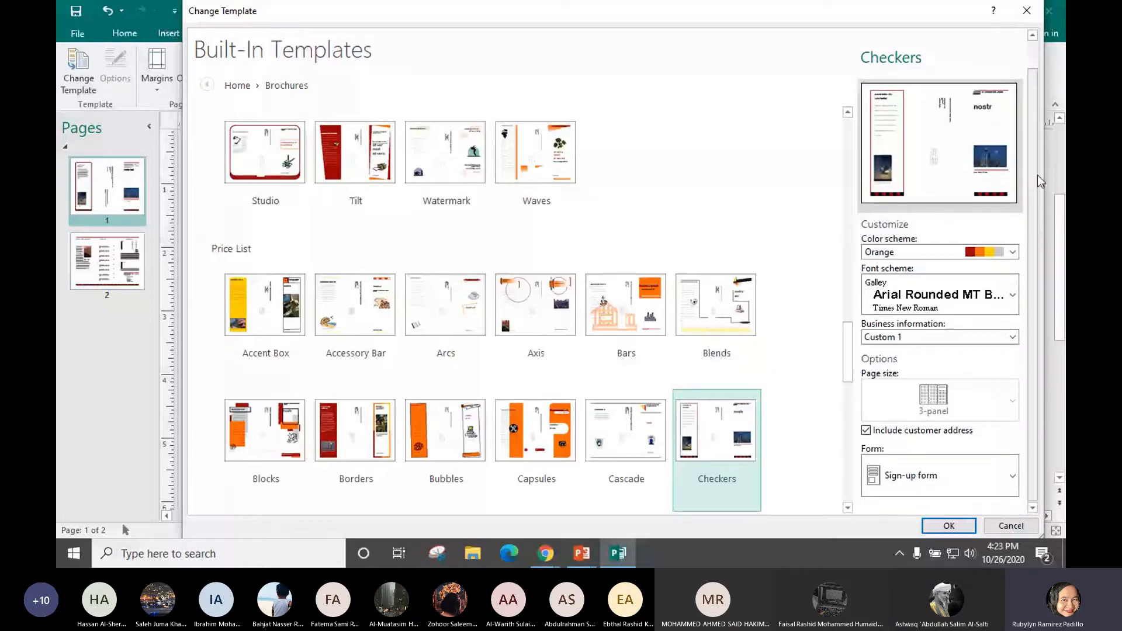
pyautogui.click(1027, 11)
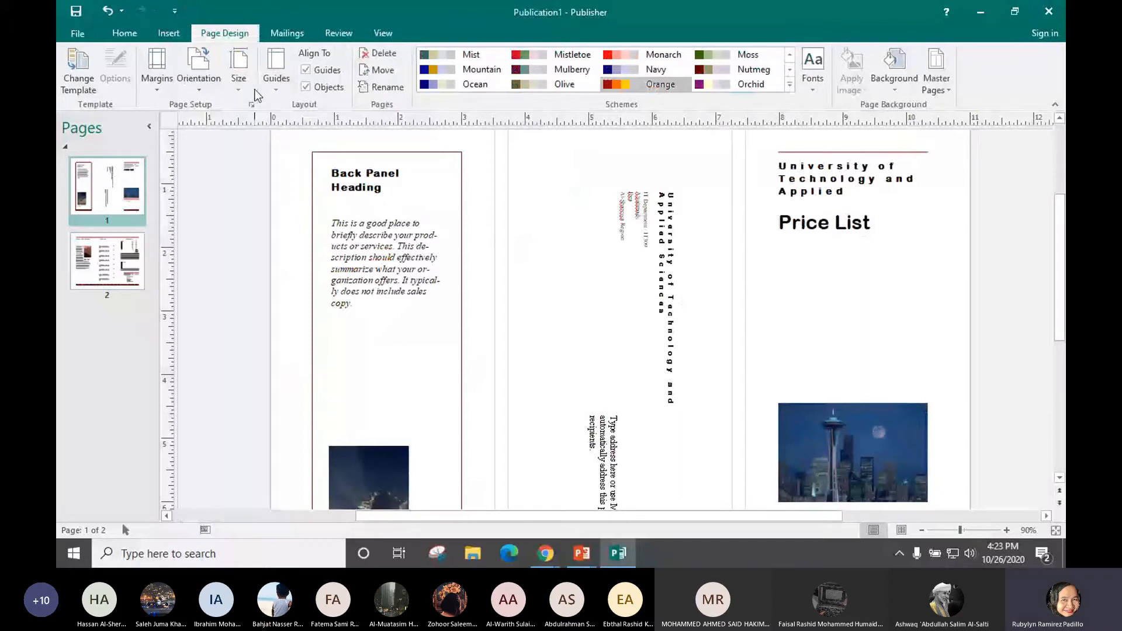
pyautogui.click(74, 82)
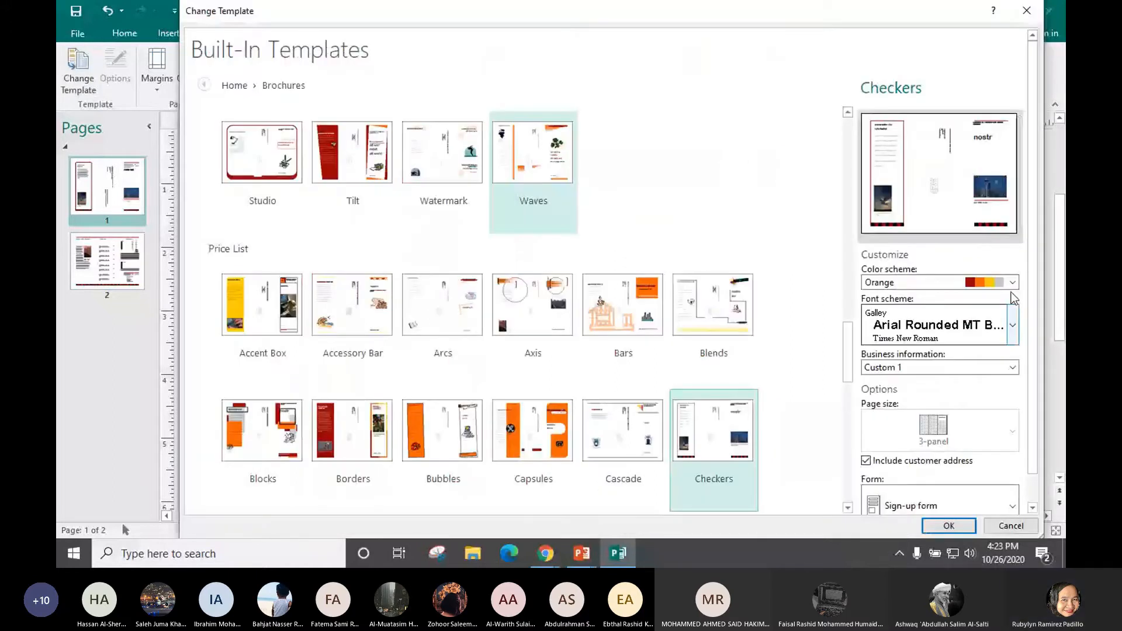
# Apply the Checkers template with the Orange colour scheme to the current publication
pyautogui.click(1012, 283)
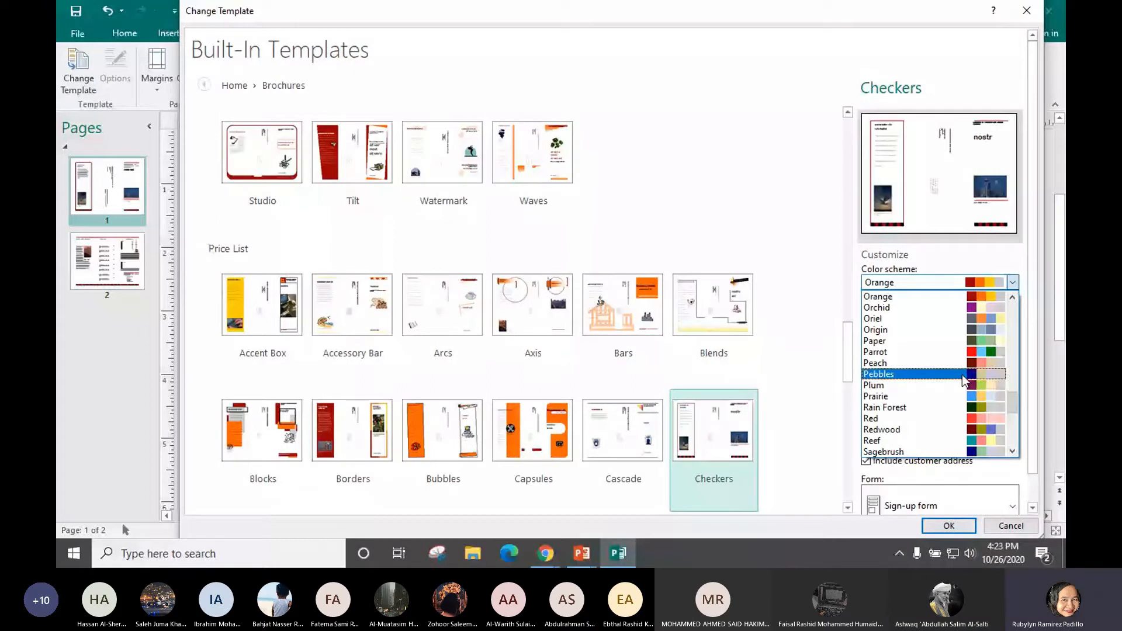
pyautogui.click(974, 362)
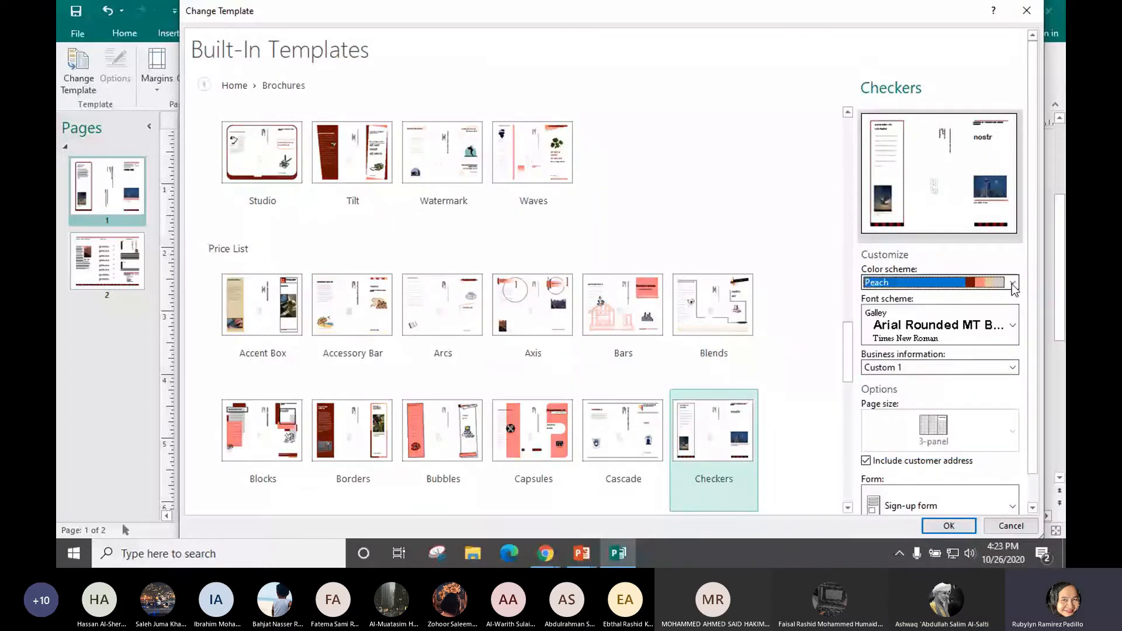
pyautogui.click(1013, 282)
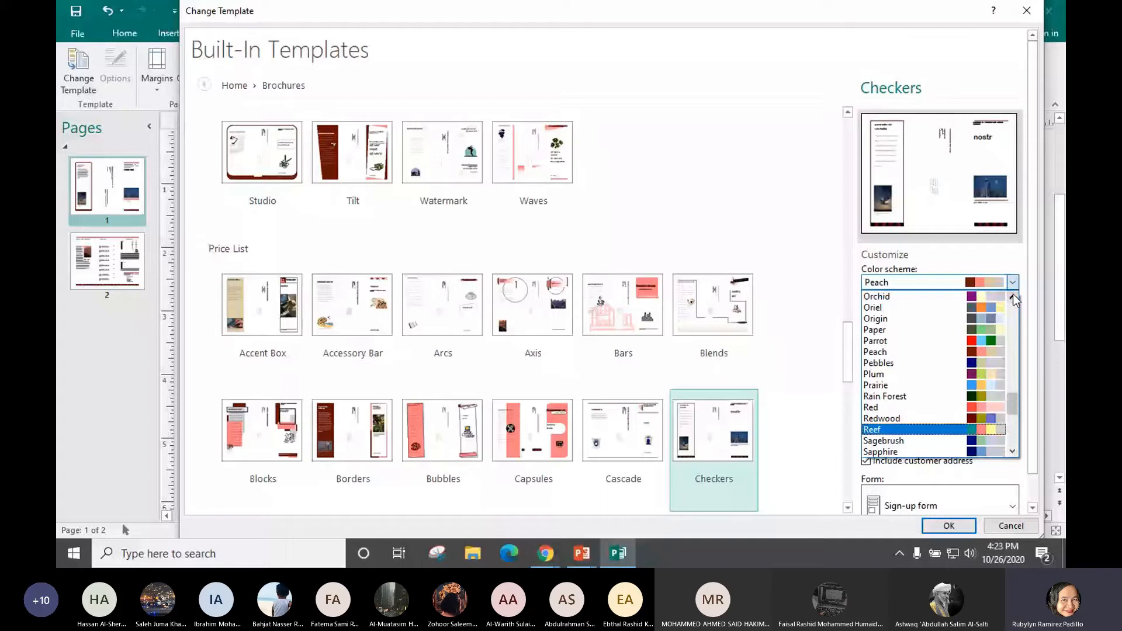
pyautogui.click(1013, 296)
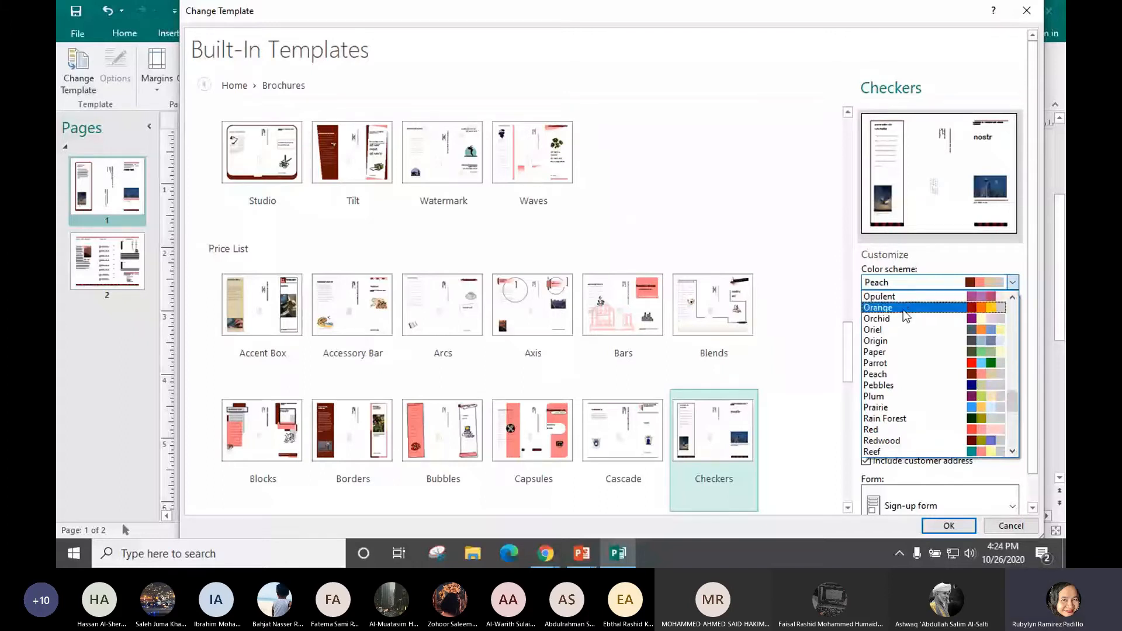
pyautogui.click(906, 316)
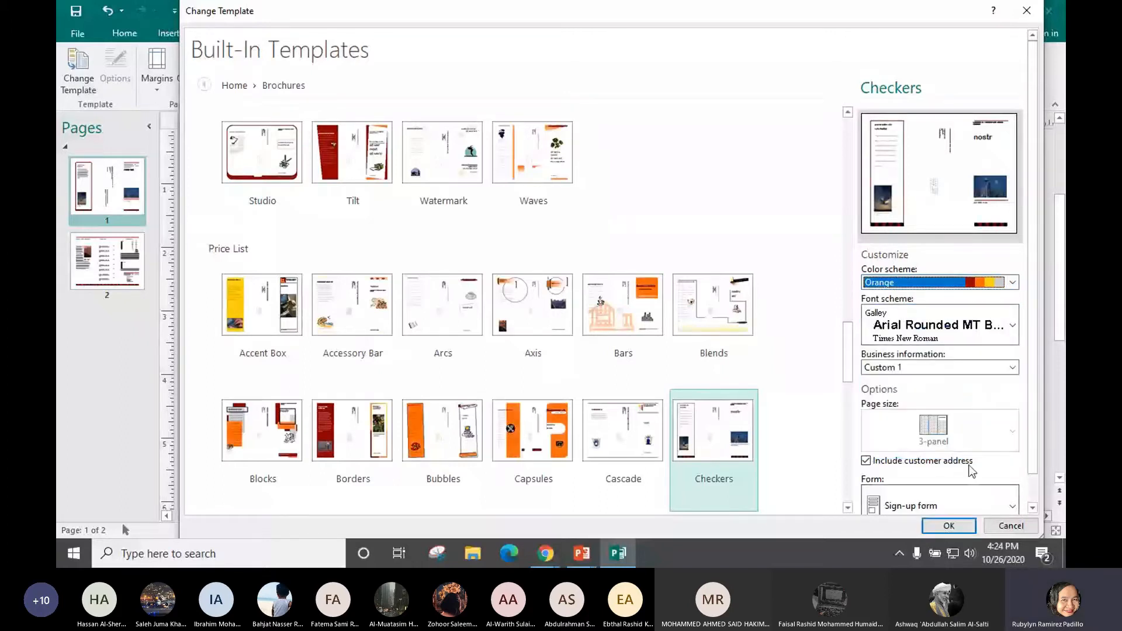
pyautogui.click(963, 526)
pyautogui.click(413, 185)
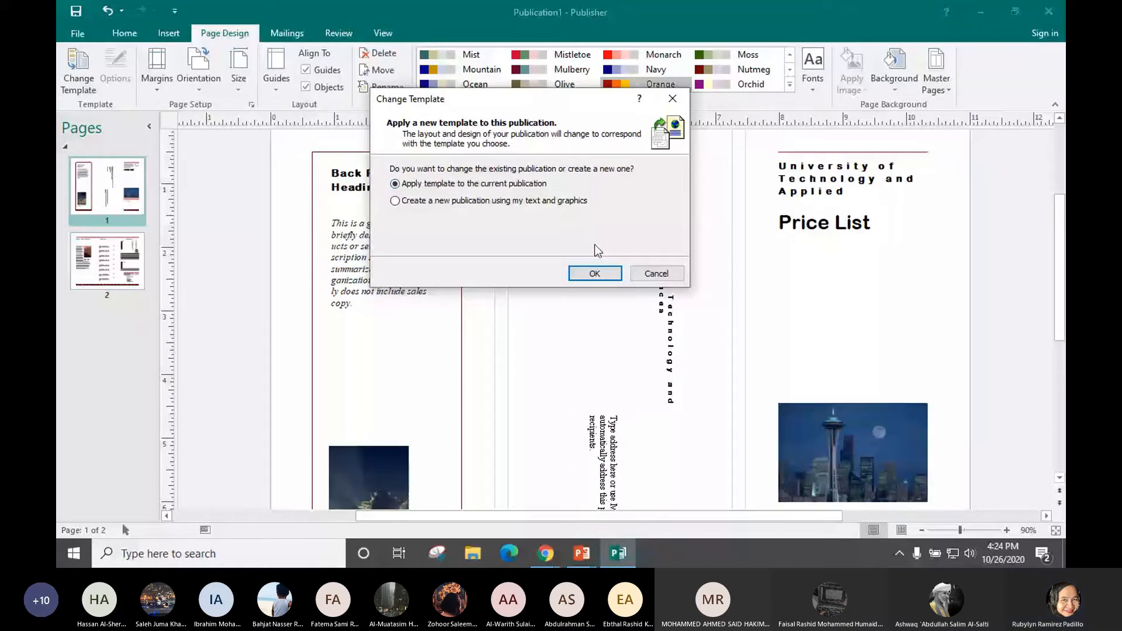
pyautogui.click(594, 273)
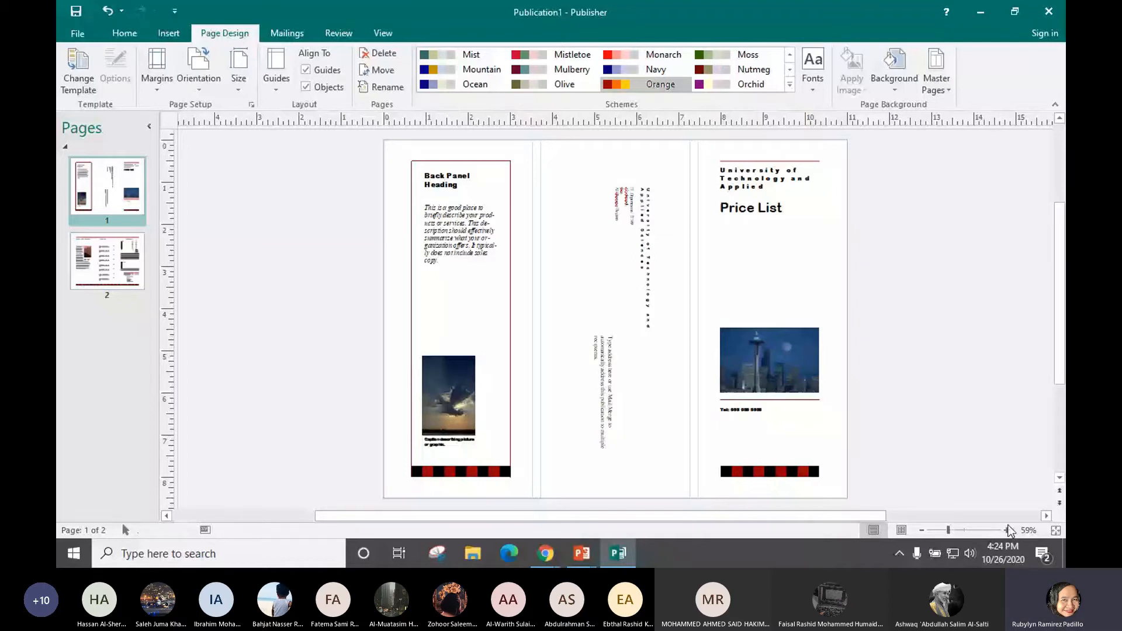
pyautogui.click(1007, 530)
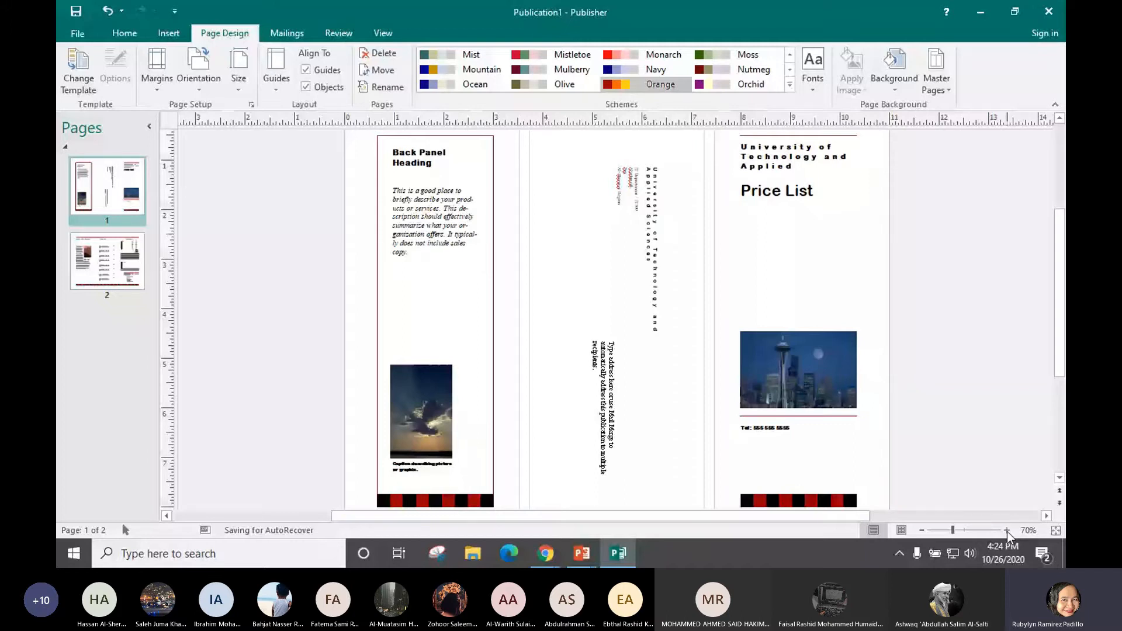
pyautogui.hotkey('alt', 'Tab')
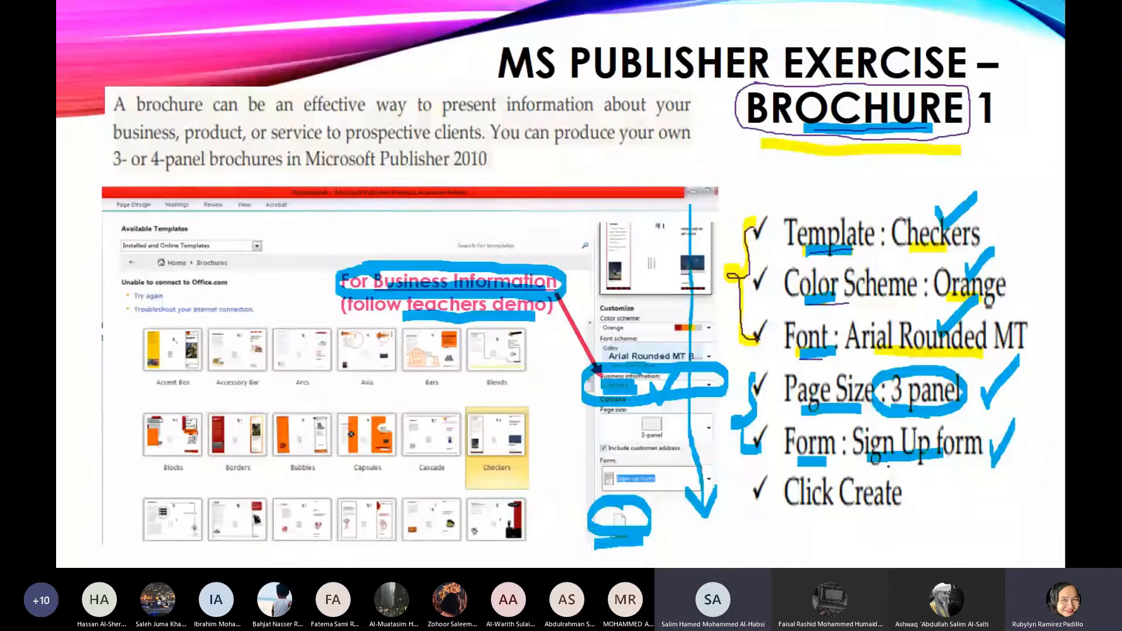
pyautogui.hotkey('alt', 'Tab')
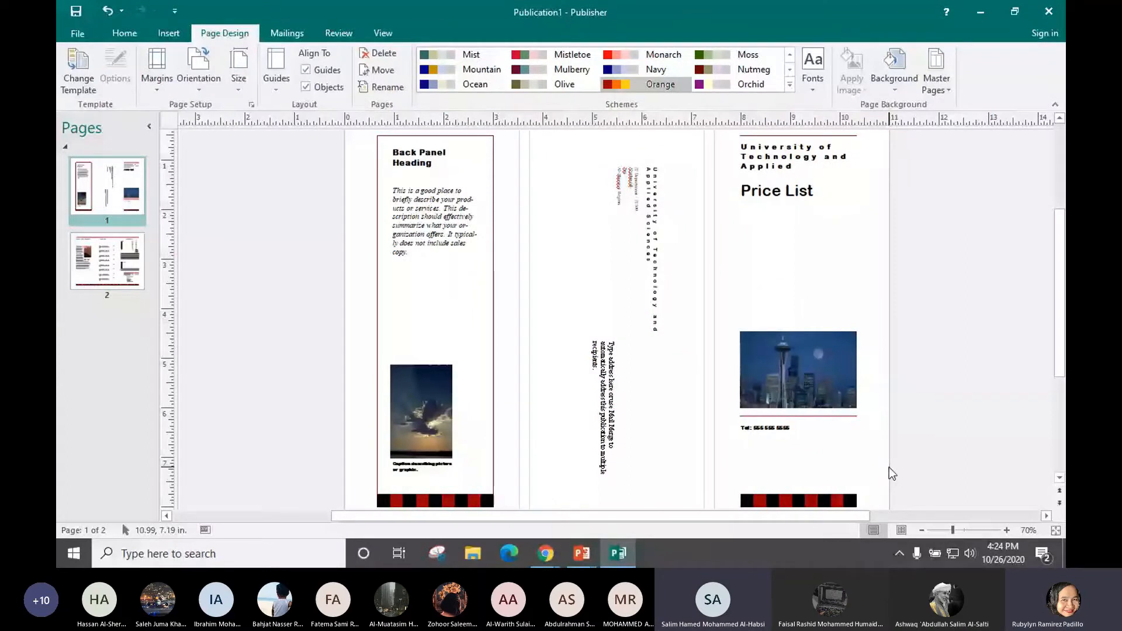
pyautogui.moveTo(1062, 362); pyautogui.dragTo(1062, 351)
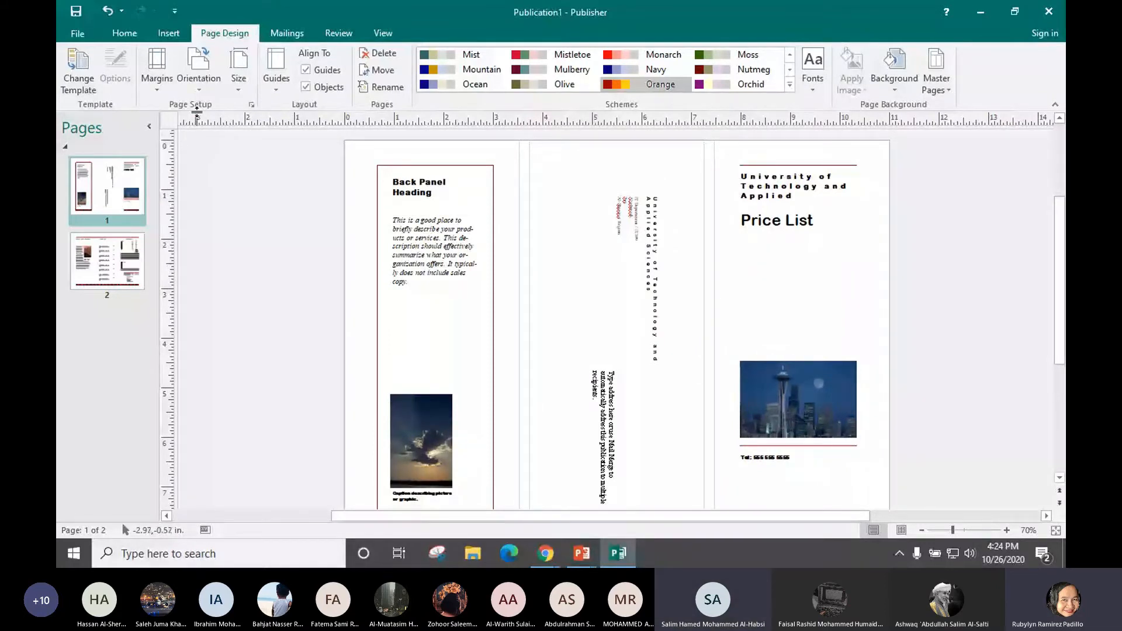
# Open the Custom 1 business information set for editing from the Insert tab
pyautogui.click(168, 32)
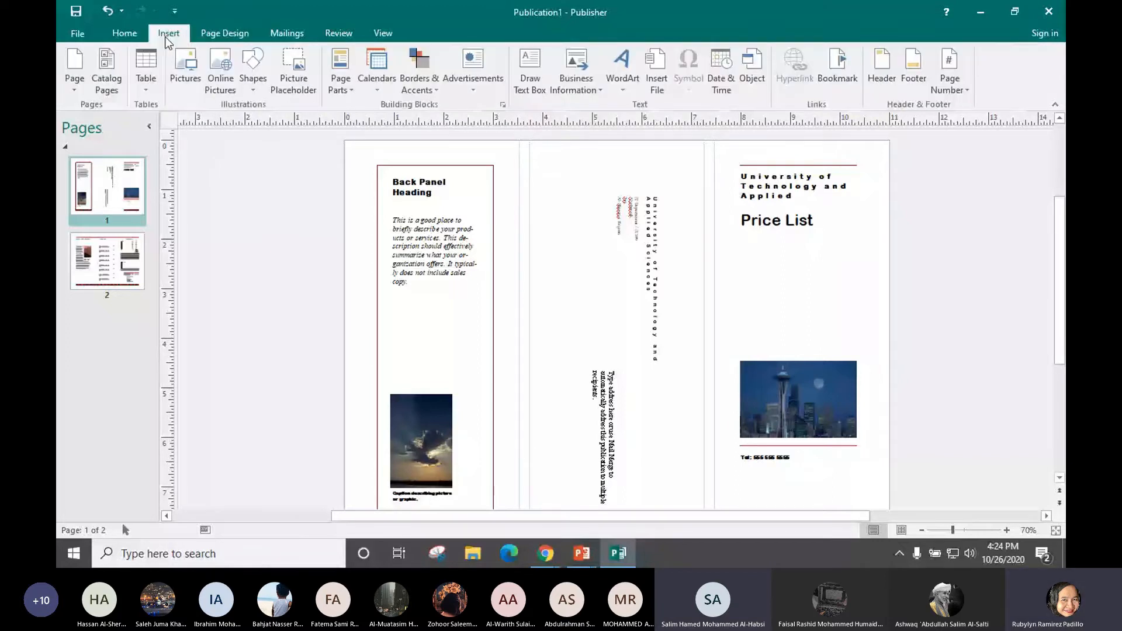
pyautogui.click(581, 87)
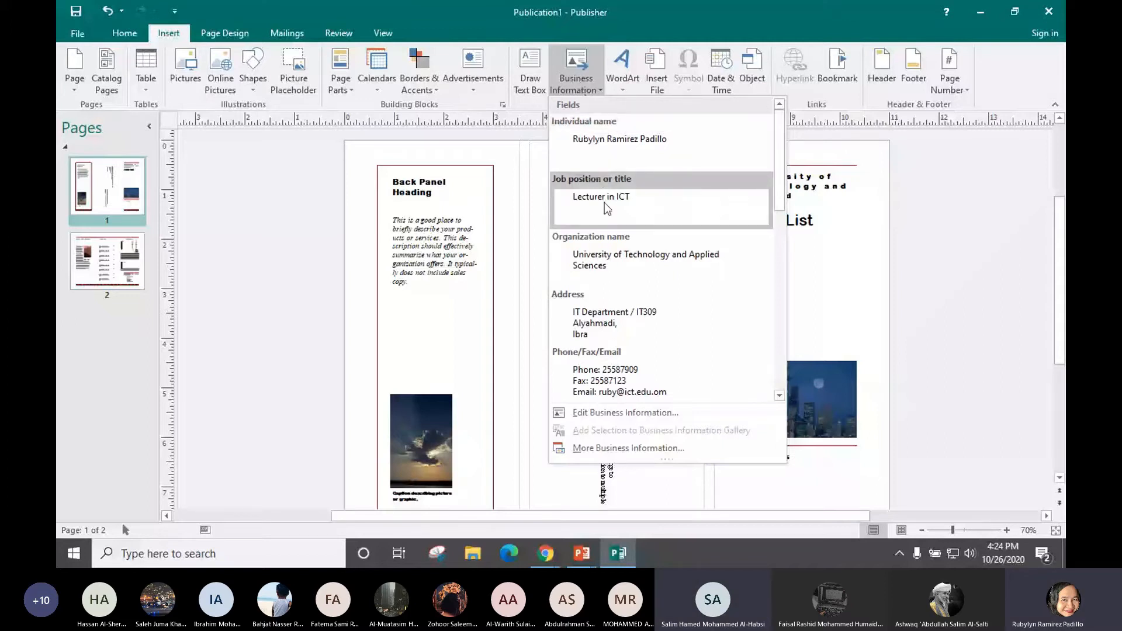
pyautogui.click(612, 412)
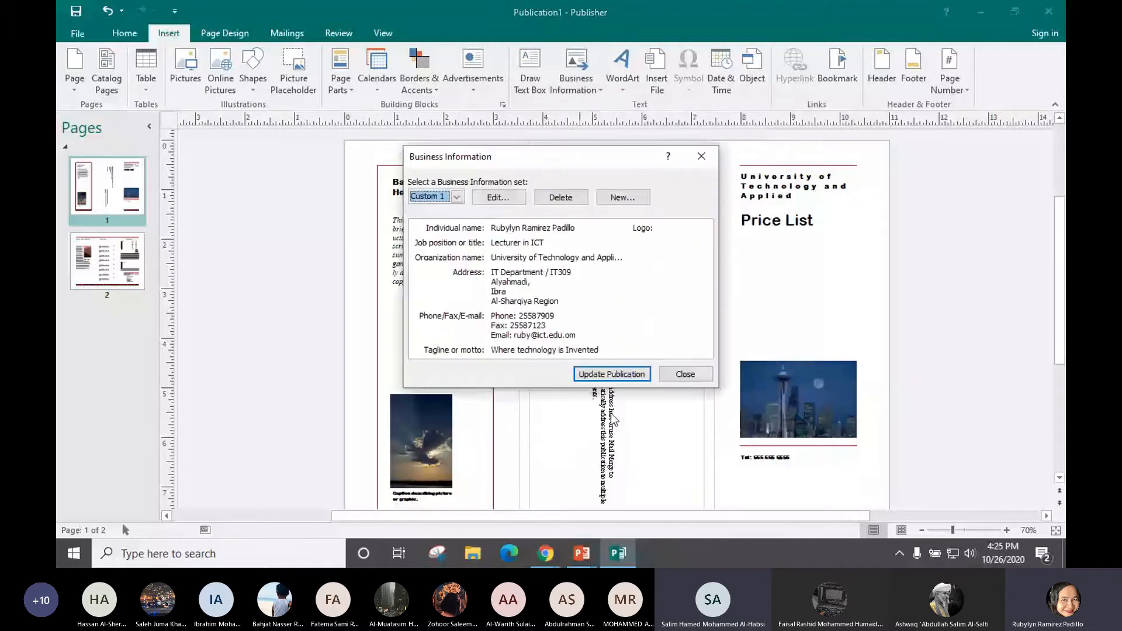
pyautogui.click(498, 198)
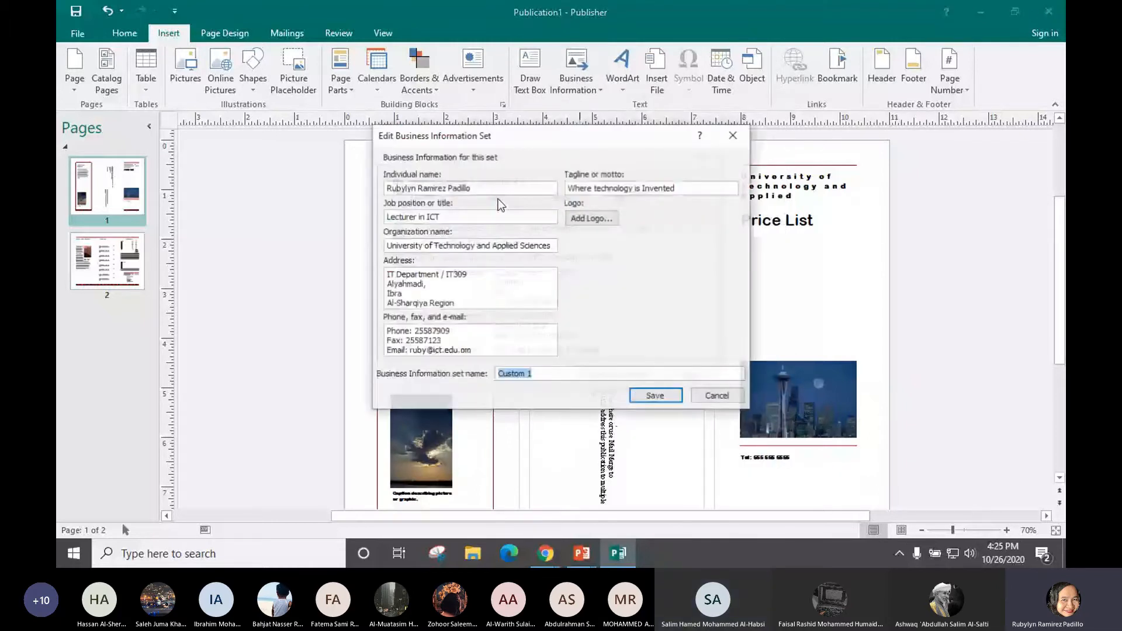
# Review the job title, organization, address and contact fields, save the set, and close the window
pyautogui.moveTo(464, 217); pyautogui.dragTo(386, 216)
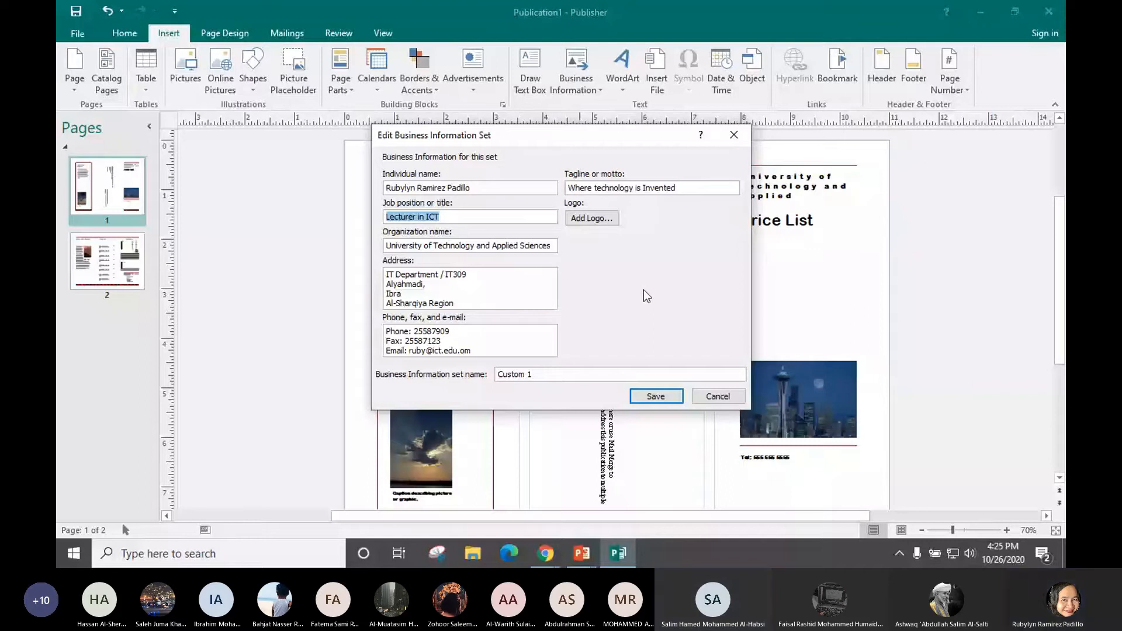
pyautogui.moveTo(552, 246); pyautogui.dragTo(490, 247)
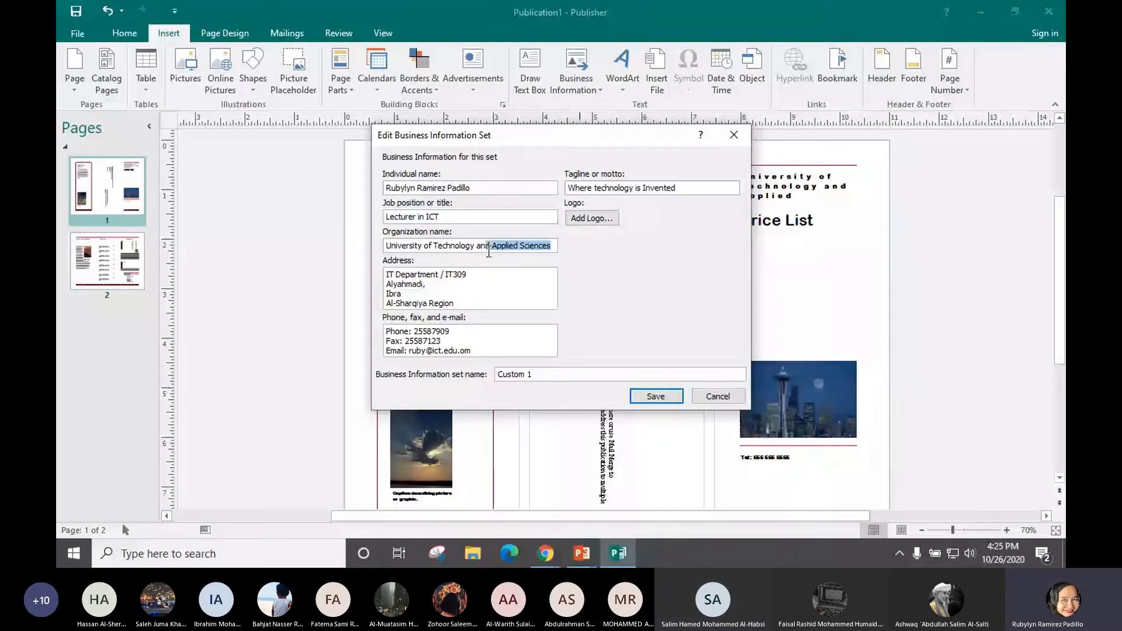
pyautogui.click(385, 279)
pyautogui.moveTo(381, 278); pyautogui.dragTo(427, 314)
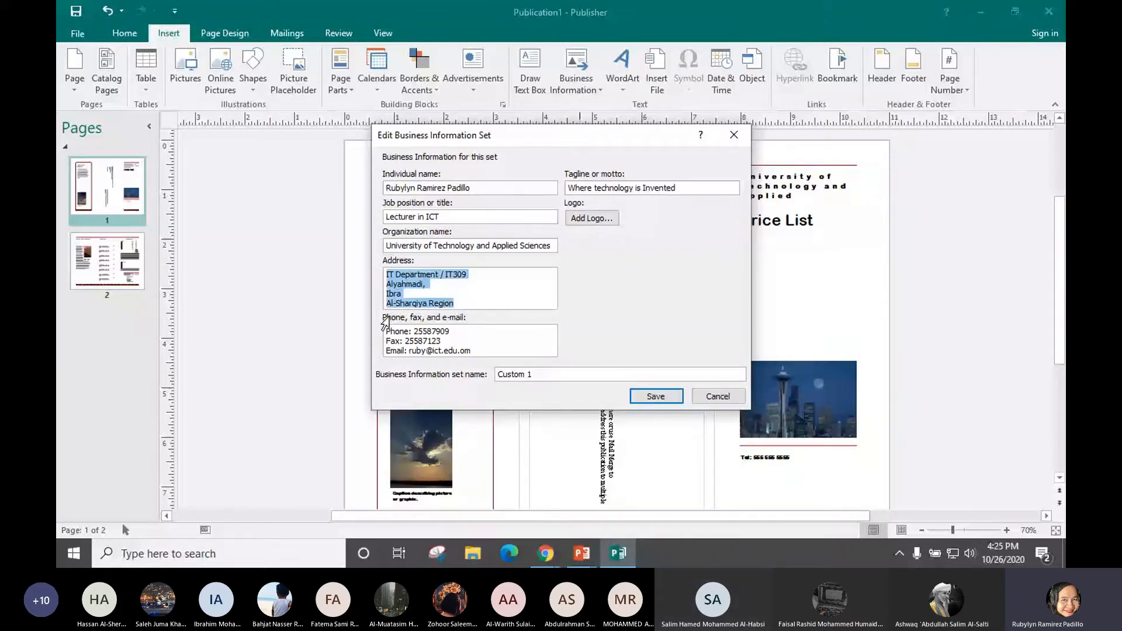
pyautogui.moveTo(386, 331); pyautogui.dragTo(511, 346)
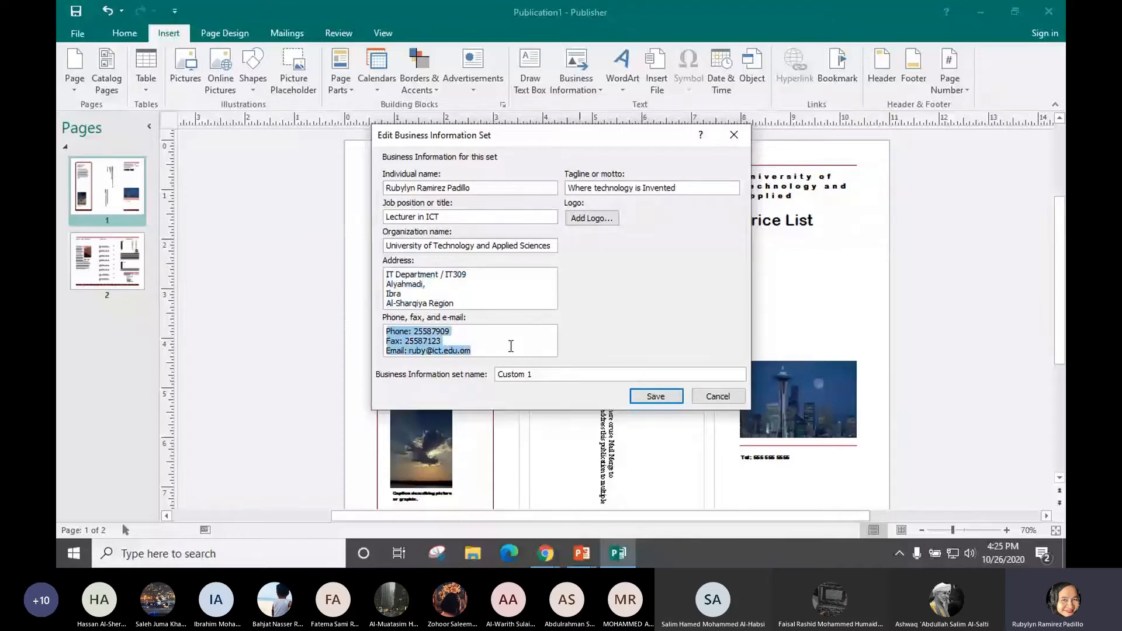
pyautogui.click(556, 296)
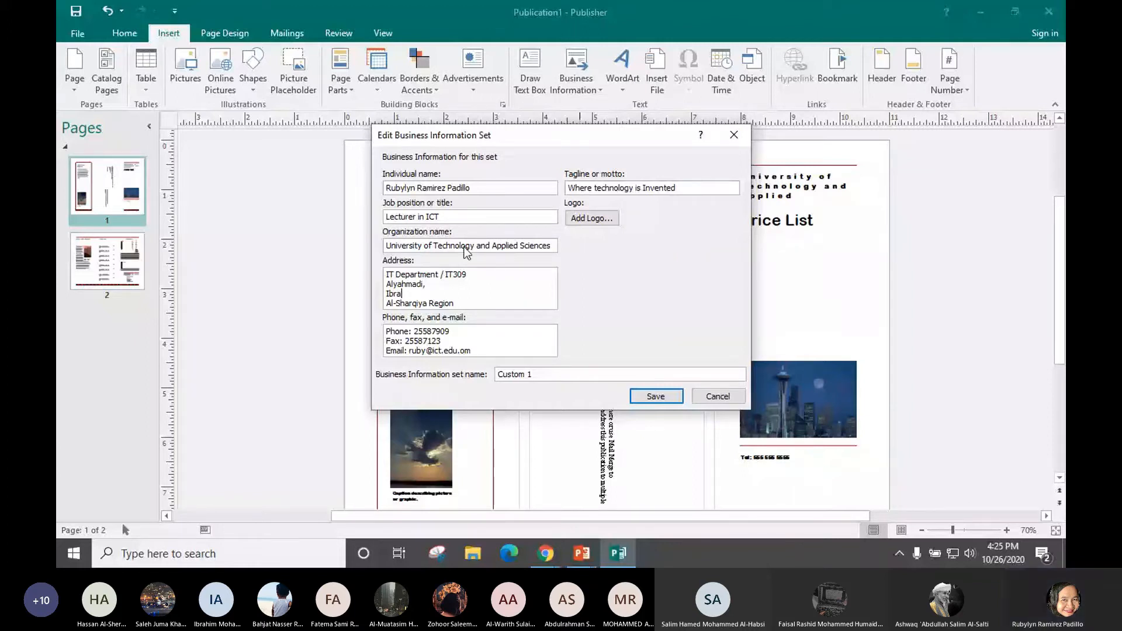
pyautogui.moveTo(386, 275); pyautogui.dragTo(461, 302)
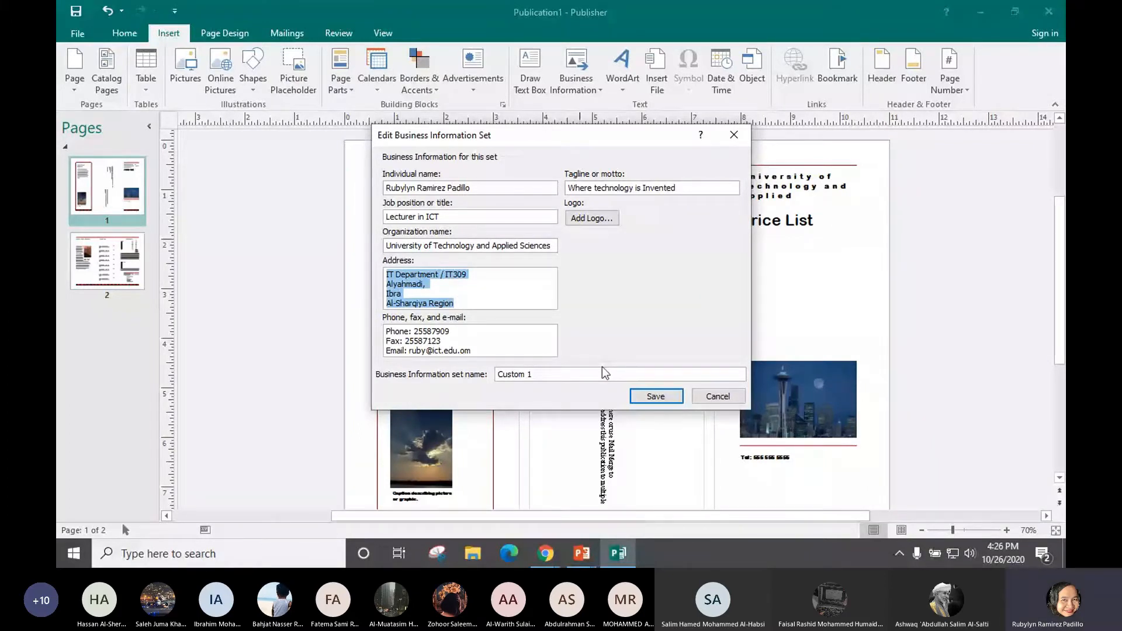
pyautogui.click(646, 397)
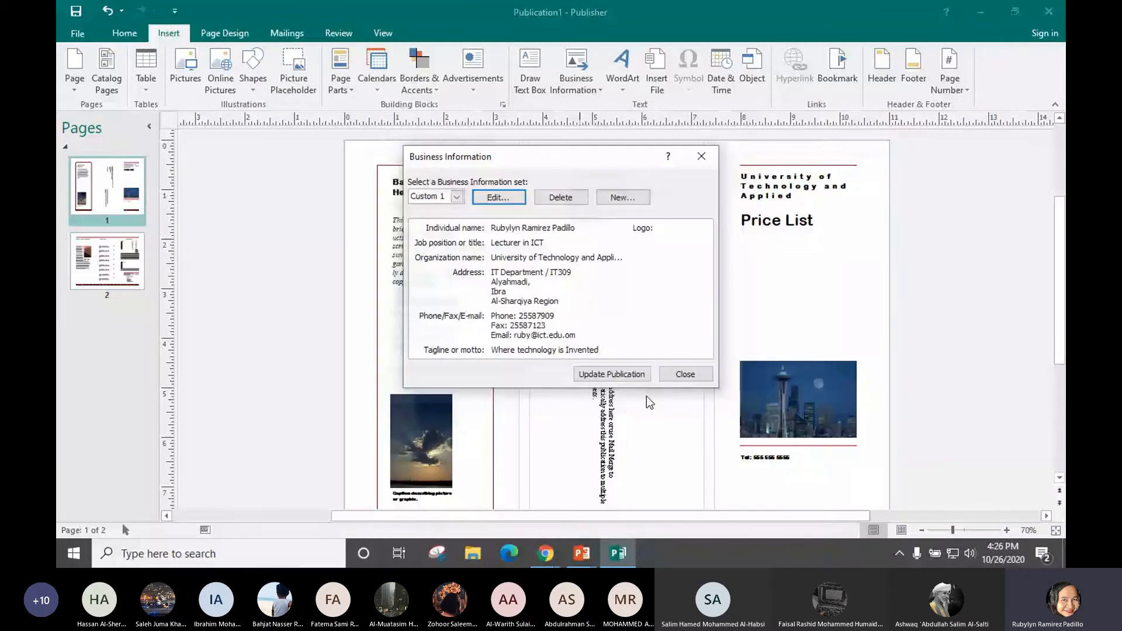
pyautogui.press('Escape')
pyautogui.click(581, 553)
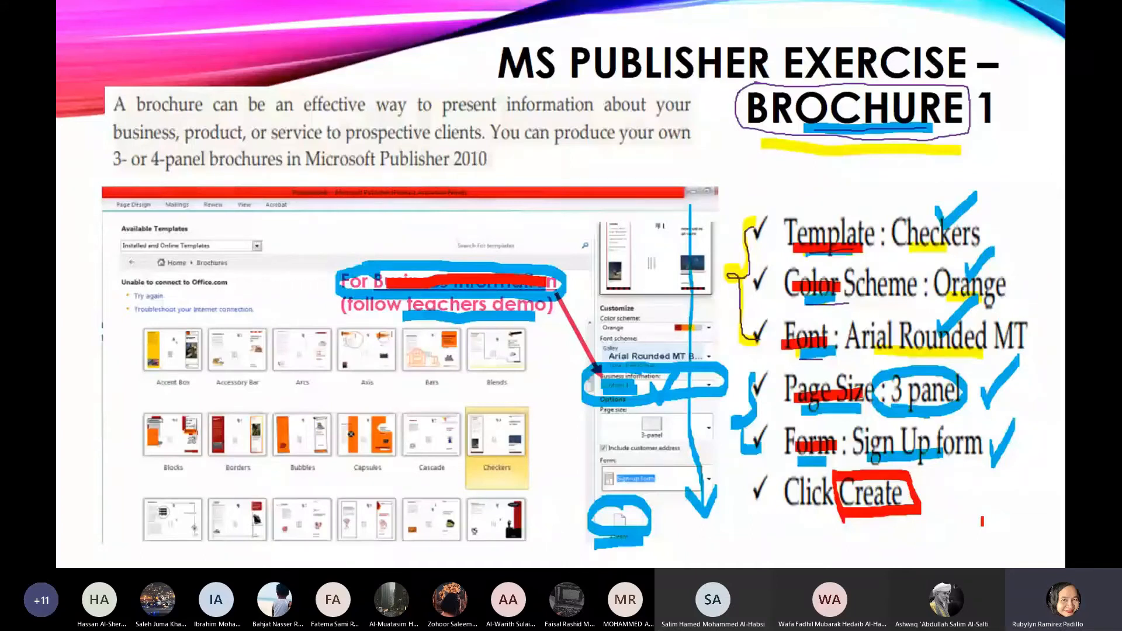
# On the brochure task slide, underline 'Information' in red and mark the spot before TRAINING
pyautogui.press('Right')
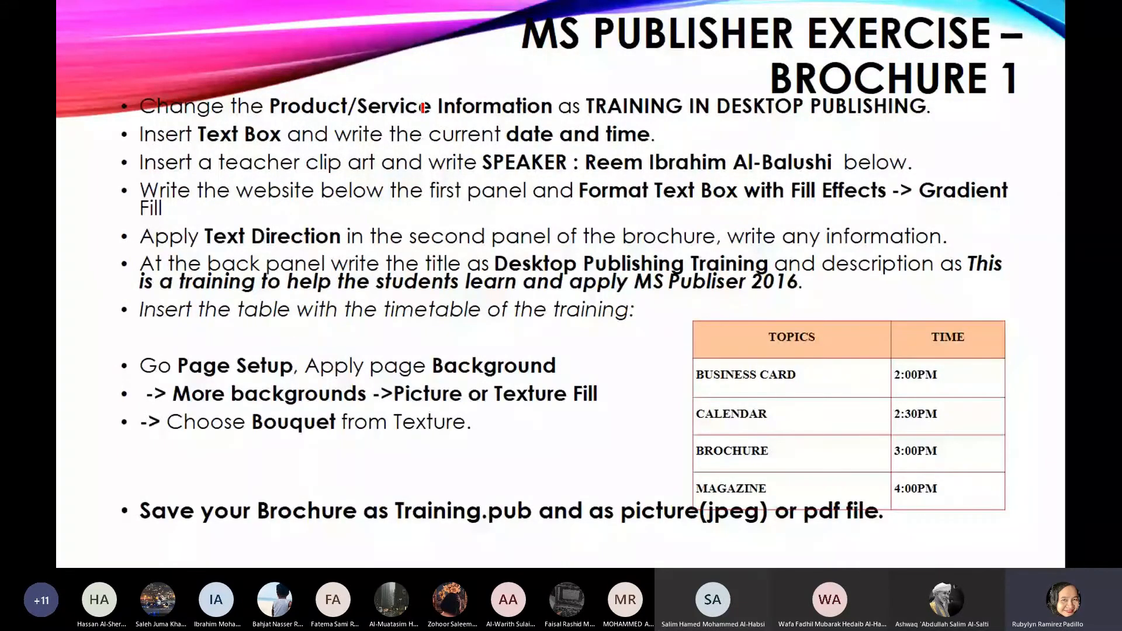
pyautogui.moveTo(433, 112); pyautogui.dragTo(550, 115)
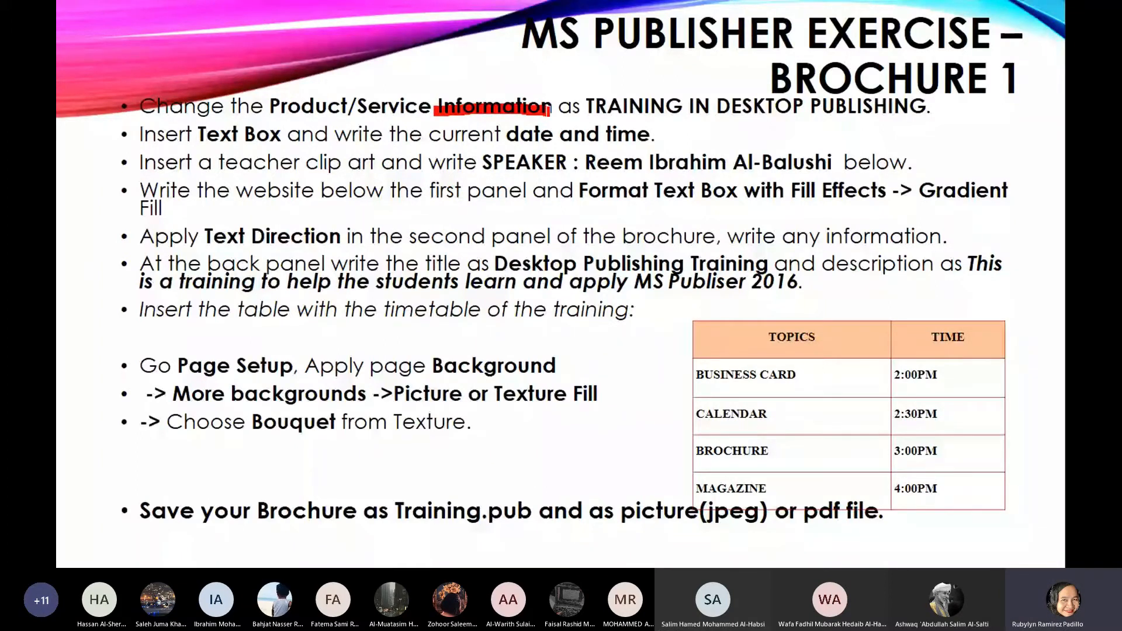
pyautogui.moveTo(586, 90); pyautogui.dragTo(591, 120)
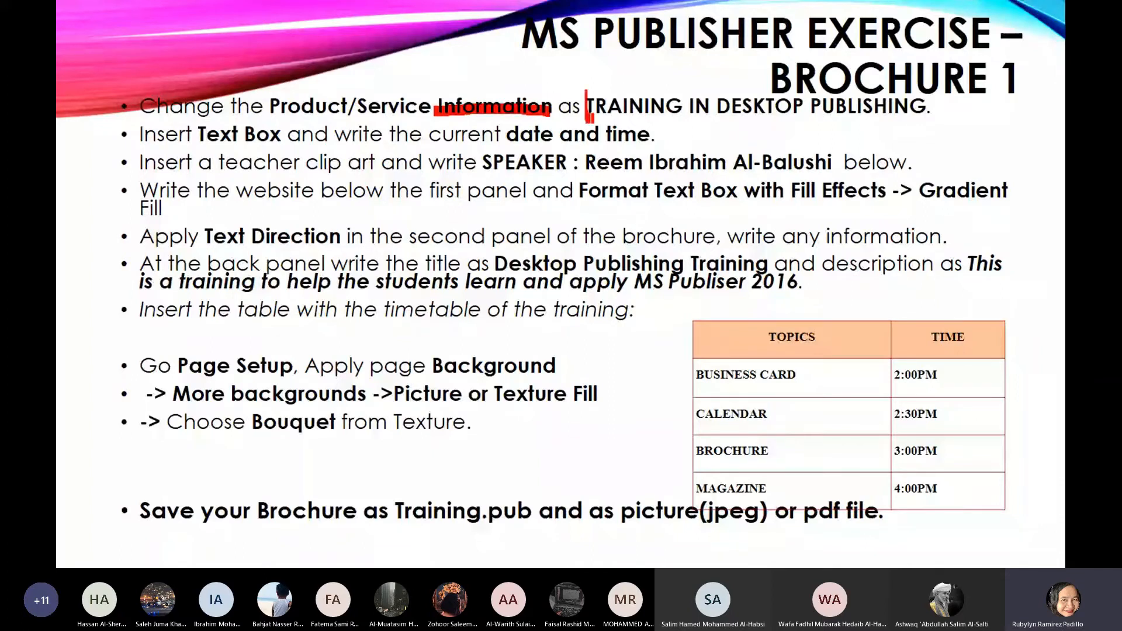
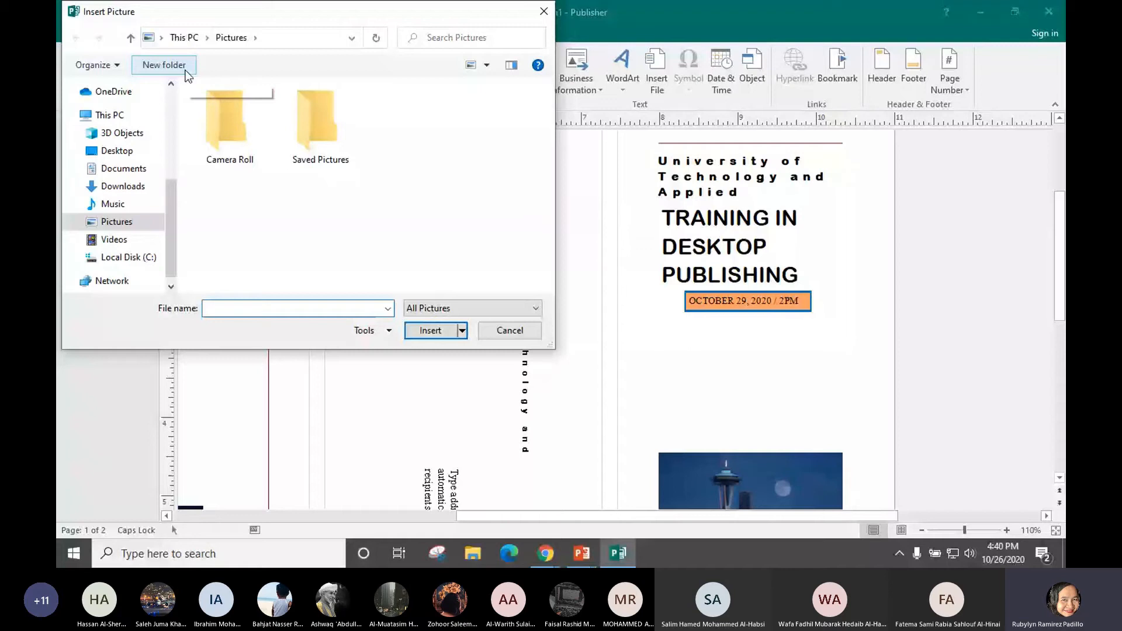
# Insert the 'unnamed' teacher picture from Desktop > temp2 > Chapter 2 MS Publisher > Section10
pyautogui.click(117, 151)
pyautogui.doubleClick(499, 223)
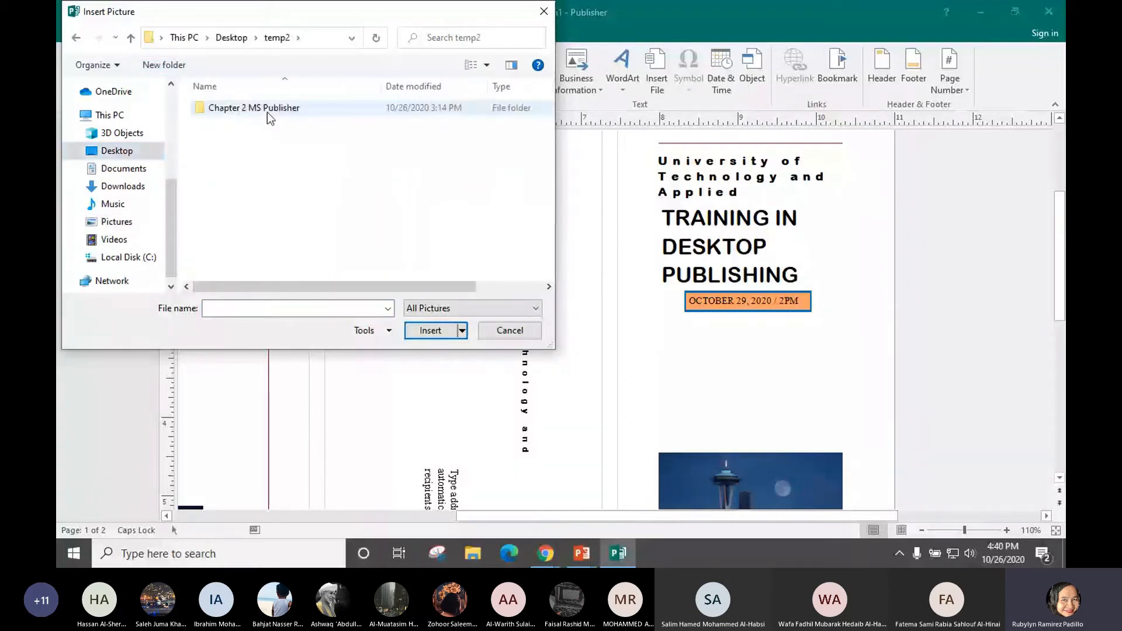
pyautogui.doubleClick(268, 108)
pyautogui.doubleClick(240, 120)
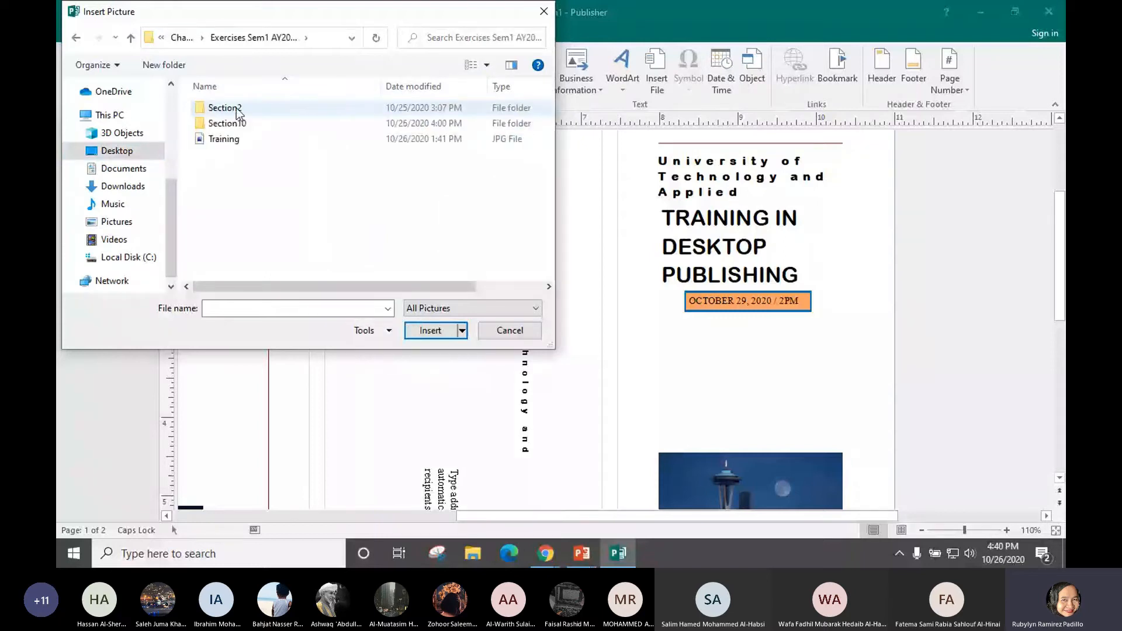
pyautogui.doubleClick(237, 120)
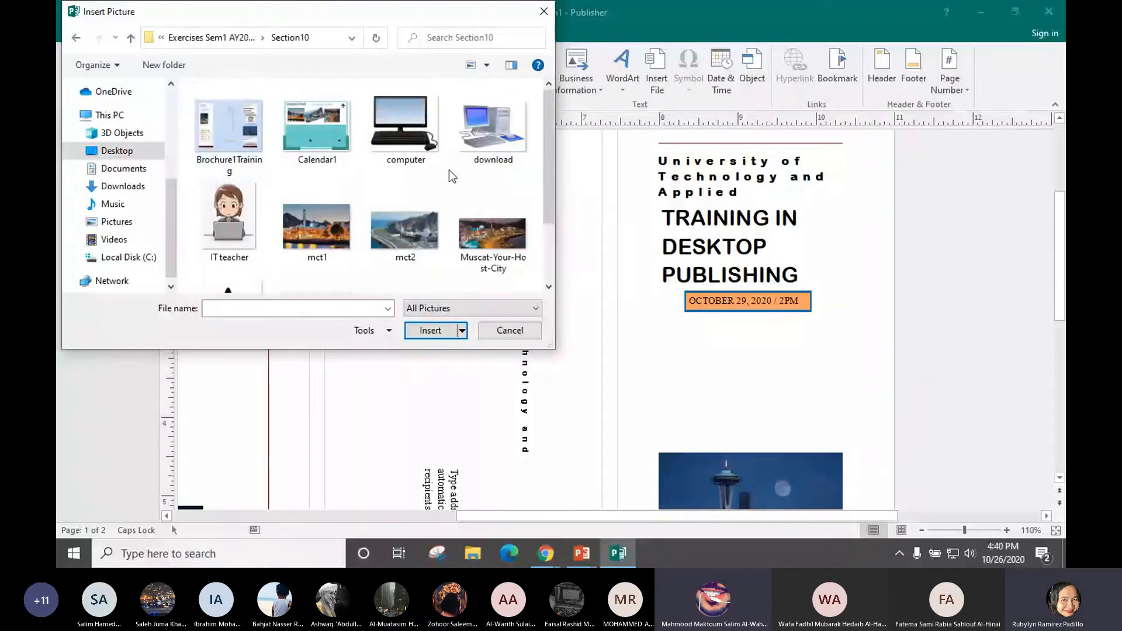
pyautogui.scroll(-1, 450, 170)
pyautogui.click(324, 243)
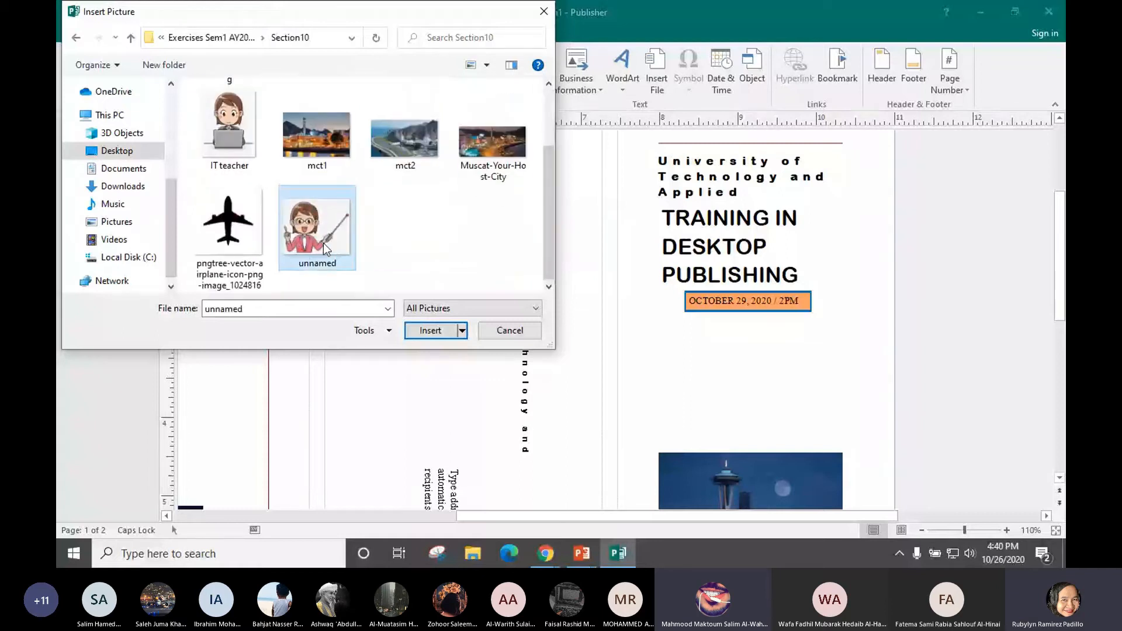
pyautogui.click(431, 333)
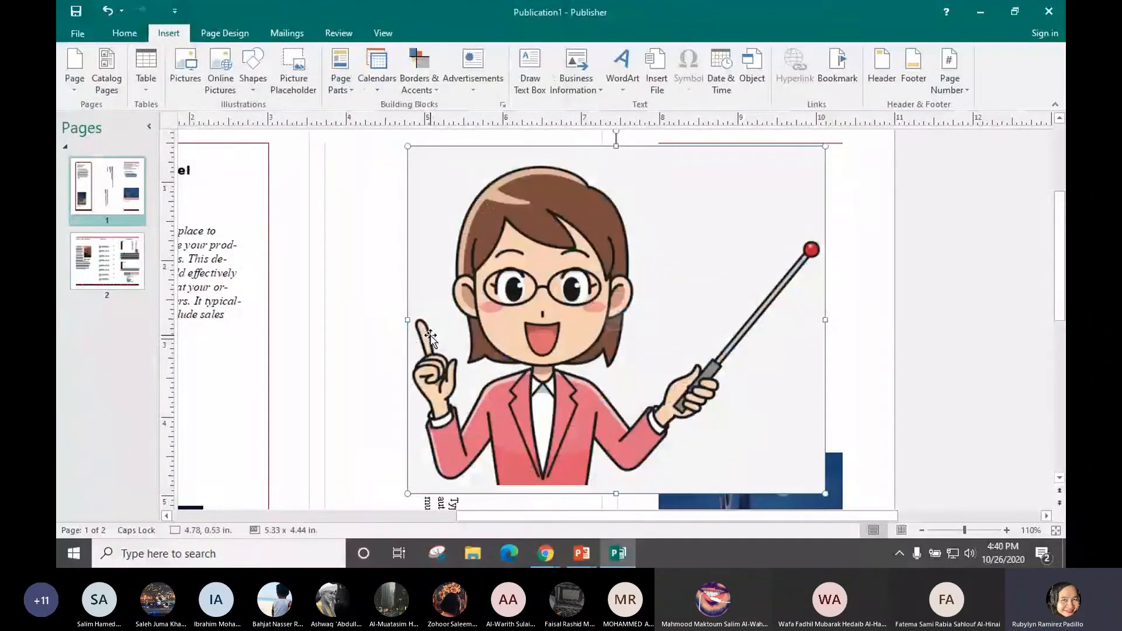
# Shrink the teacher picture to about 1.58 x 1.31 in and place it under the date box
pyautogui.moveTo(825, 146); pyautogui.dragTo(525, 389)
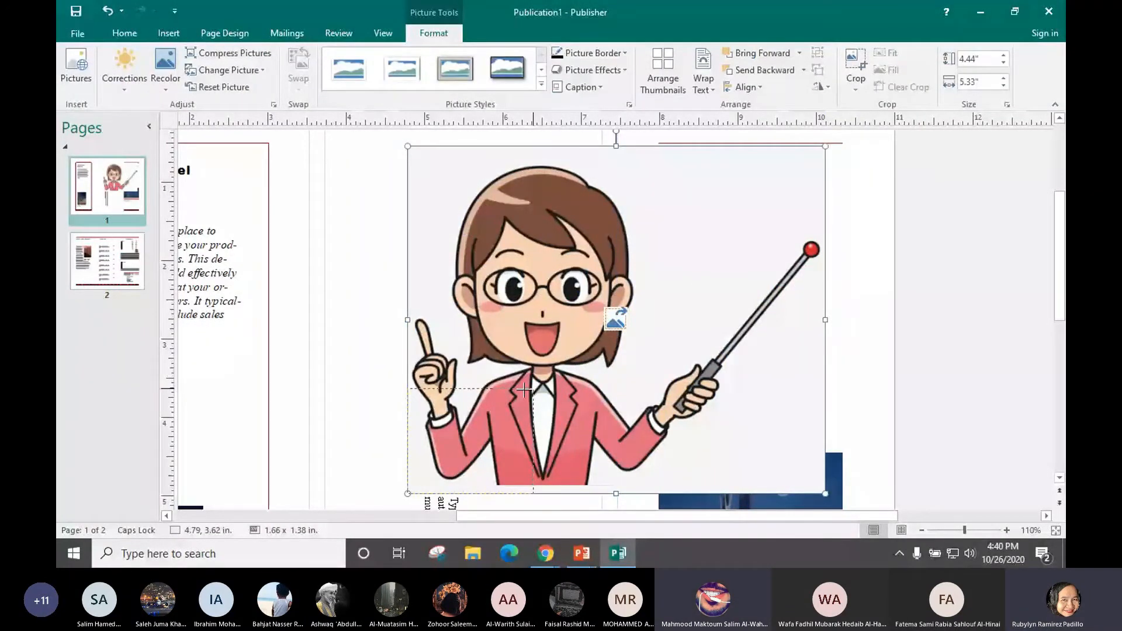
pyautogui.moveTo(524, 390); pyautogui.dragTo(523, 390)
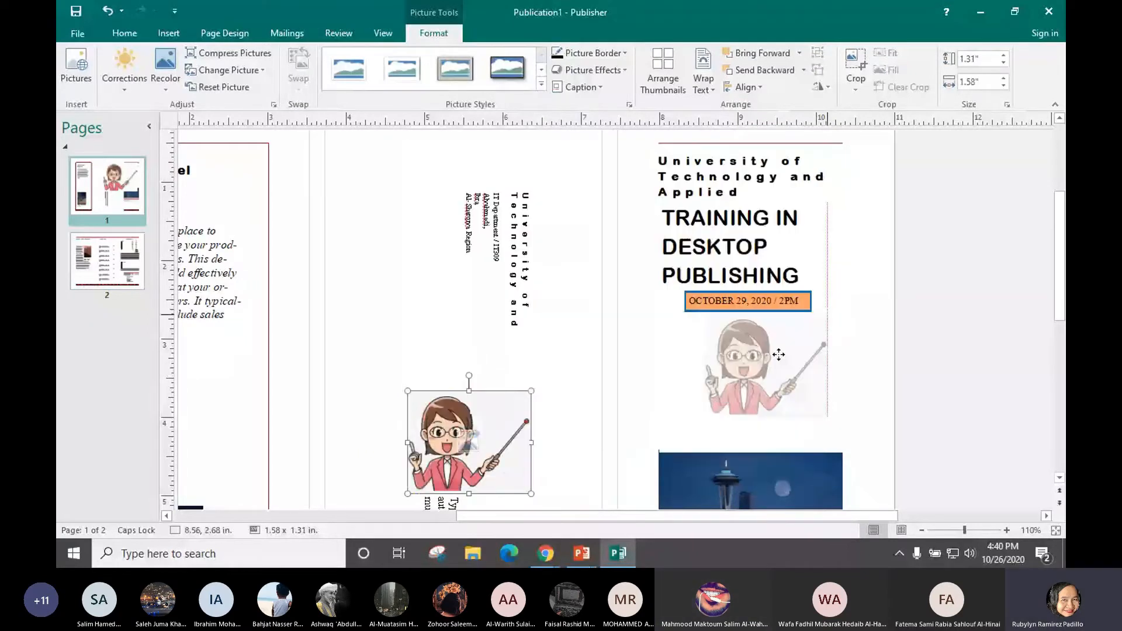
pyautogui.moveTo(779, 355); pyautogui.dragTo(781, 356)
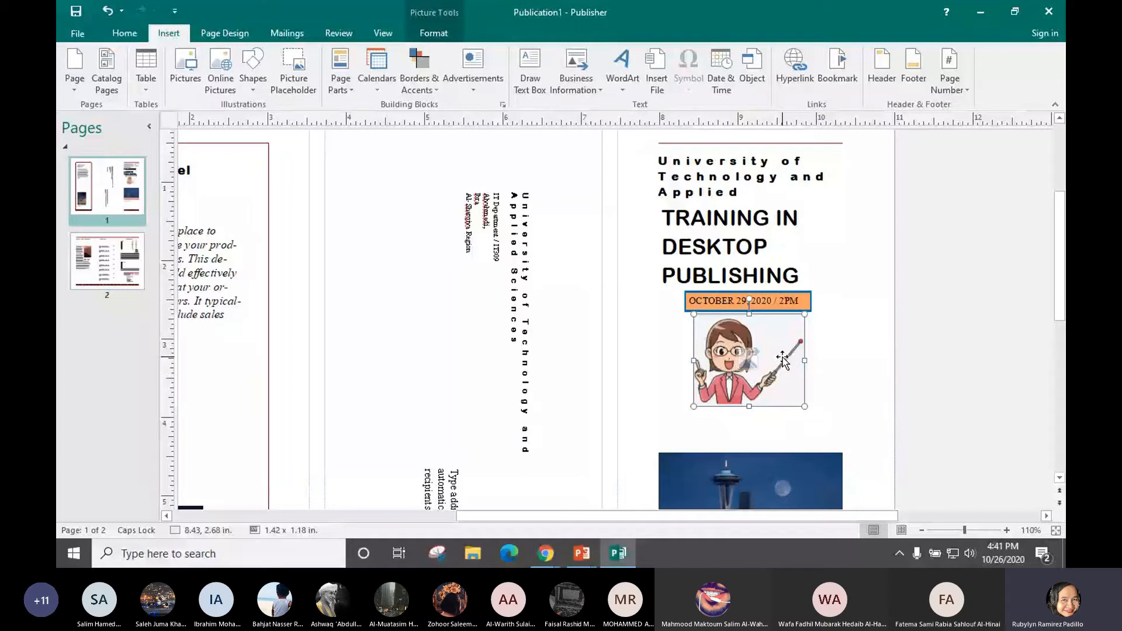
pyautogui.hotkey('alt', 'Tab')
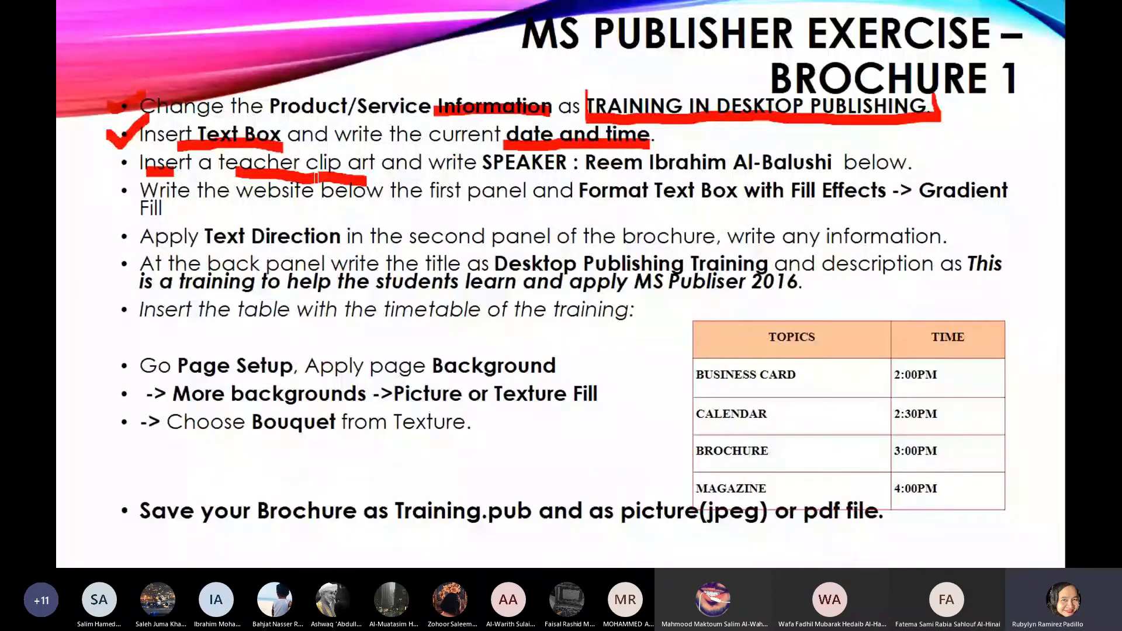
# Underline SPEAKER and the speaker's name in red on the exercise slide, then return to Publisher
pyautogui.moveTo(481, 174); pyautogui.dragTo(676, 171)
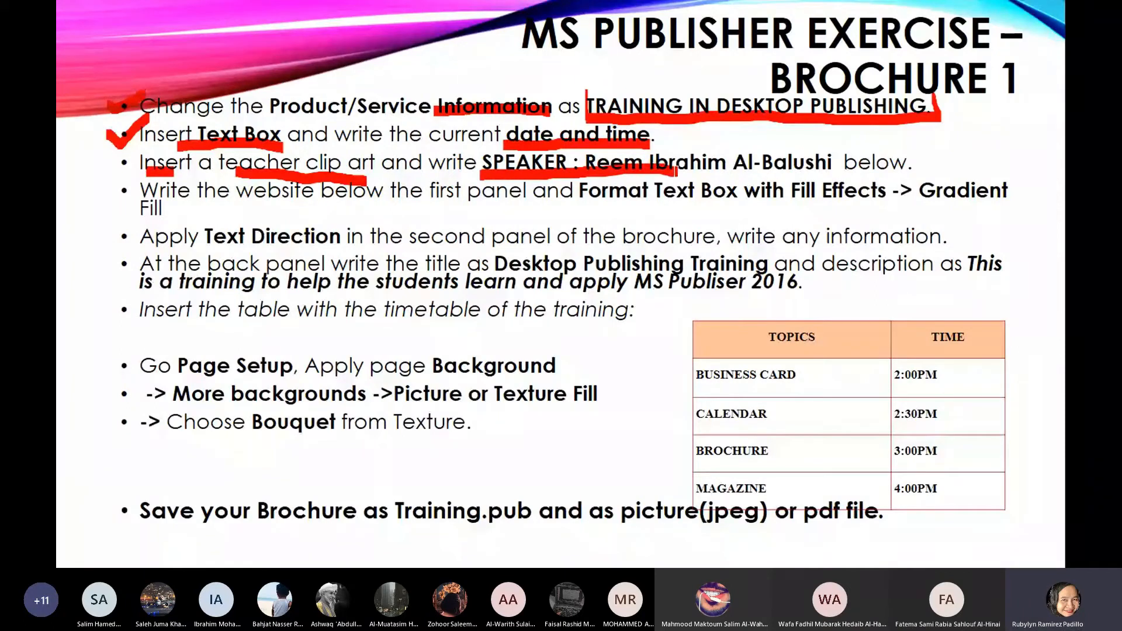
pyautogui.moveTo(677, 172); pyautogui.dragTo(829, 170)
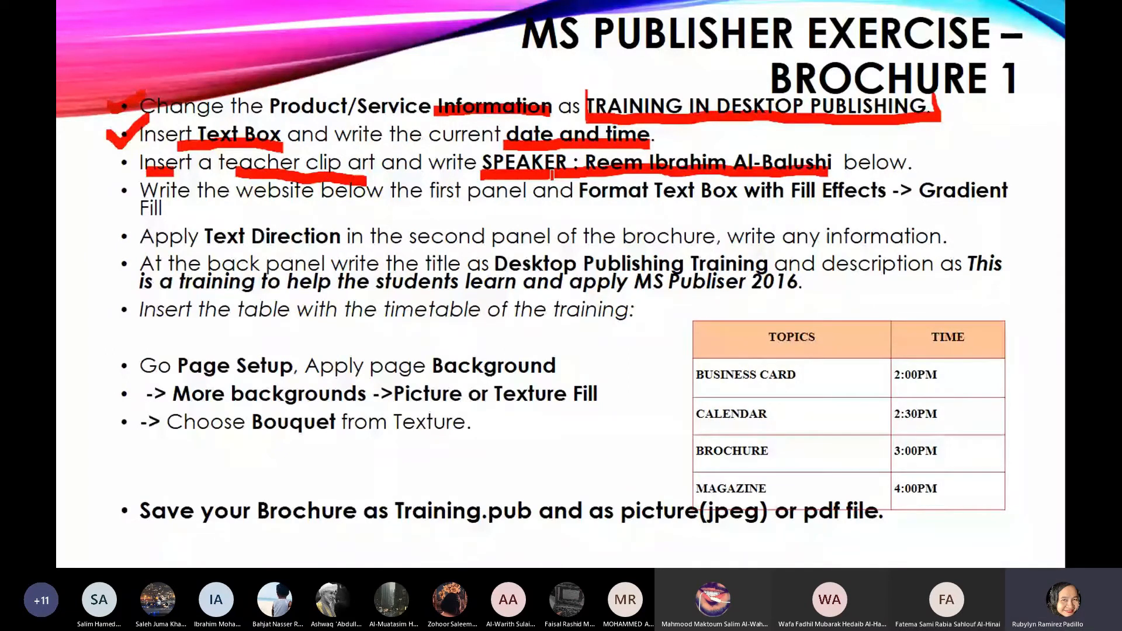
pyautogui.hotkey('alt', 'Tab')
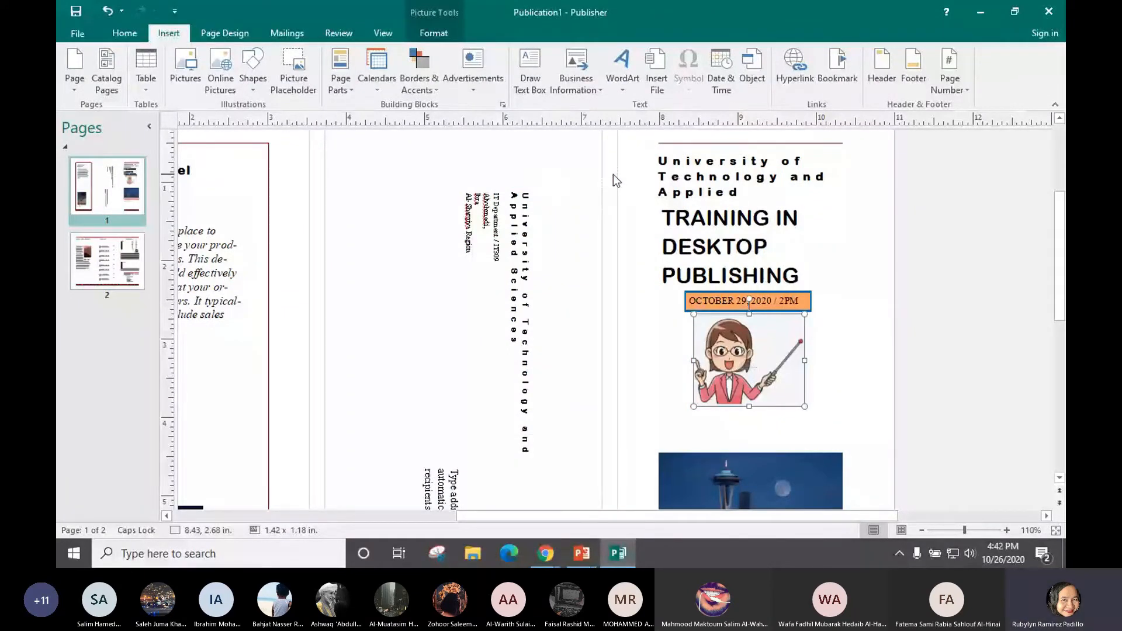
# Add a text box under the teacher picture reading 'SPEAKER :' plus the speaker's name, nudged into place
pyautogui.click(527, 86)
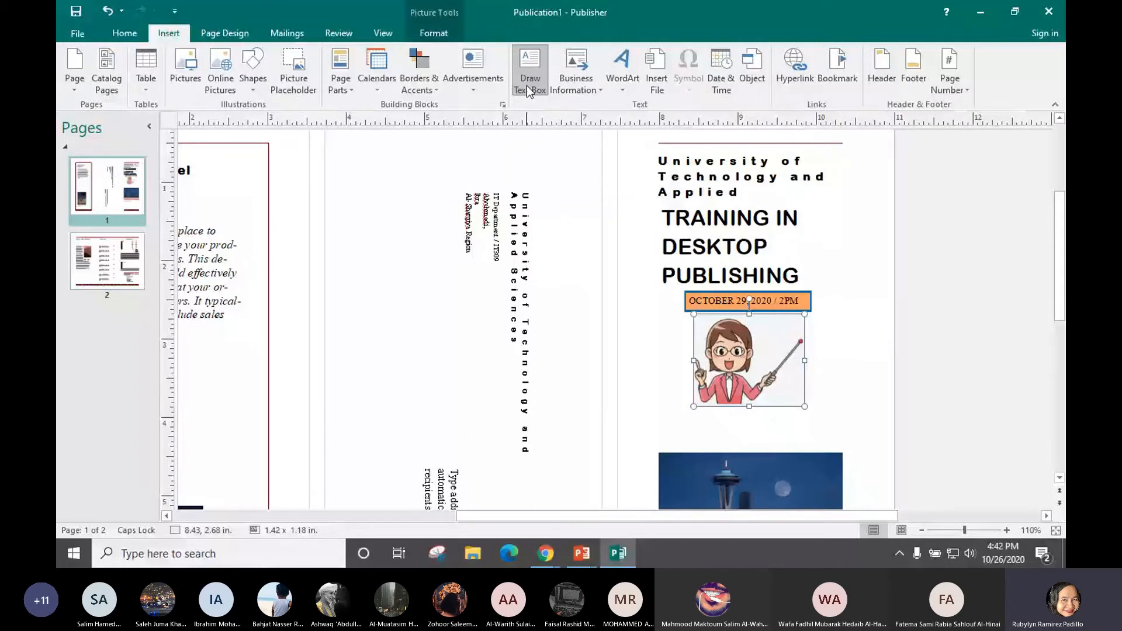
pyautogui.moveTo(686, 415); pyautogui.dragTo(835, 447)
pyautogui.write('sPEAKER')
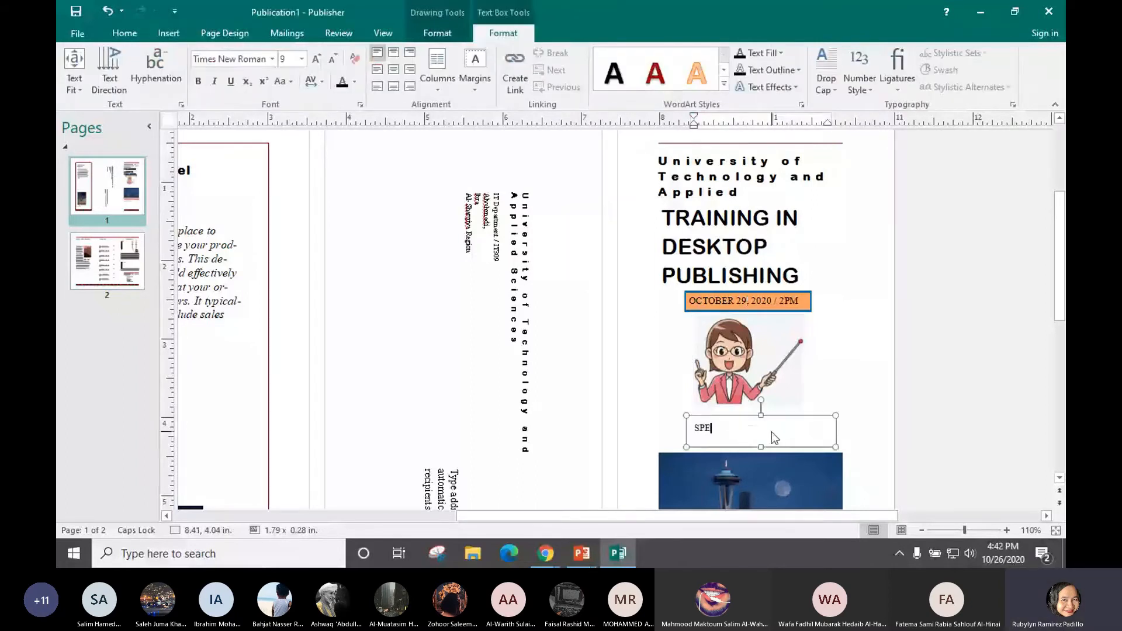
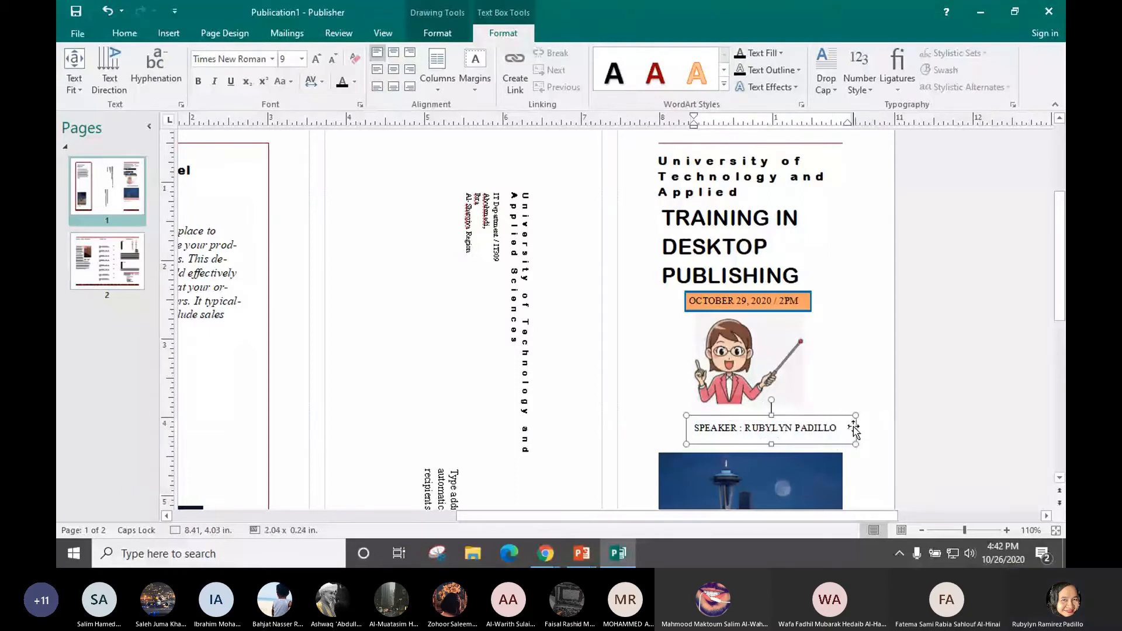
pyautogui.moveTo(828, 425); pyautogui.dragTo(809, 417)
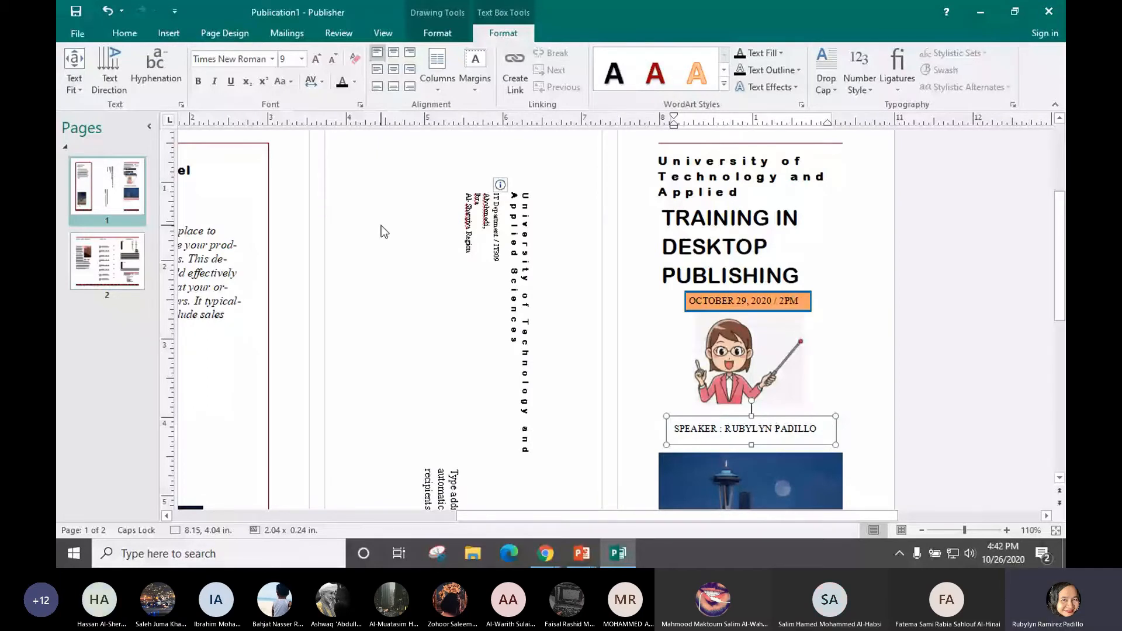
pyautogui.click(168, 33)
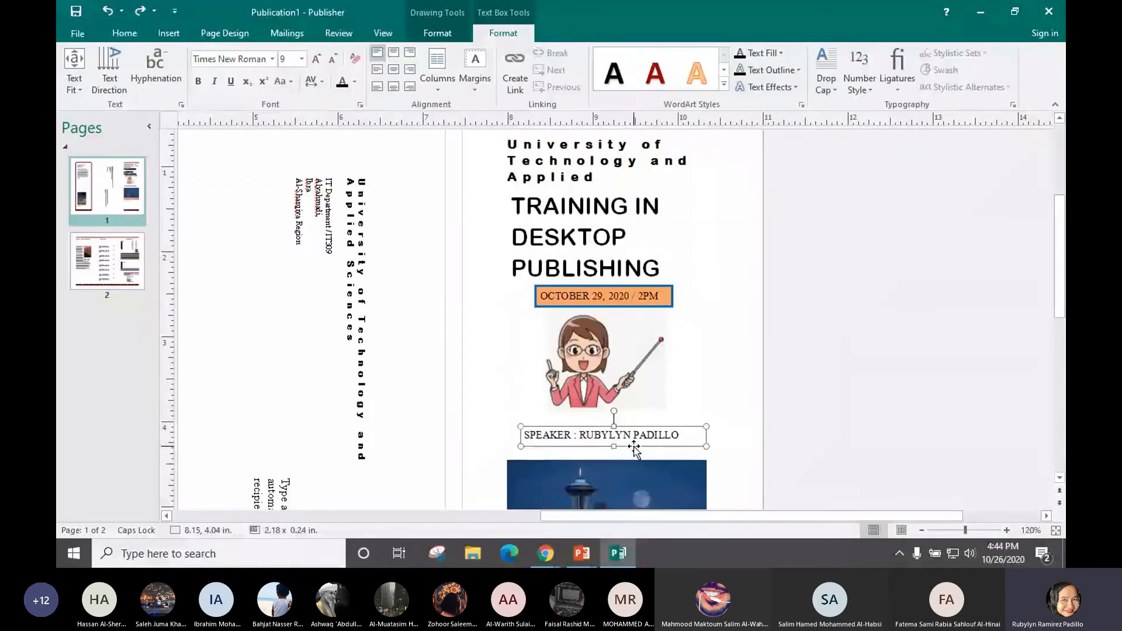
pyautogui.click(634, 447)
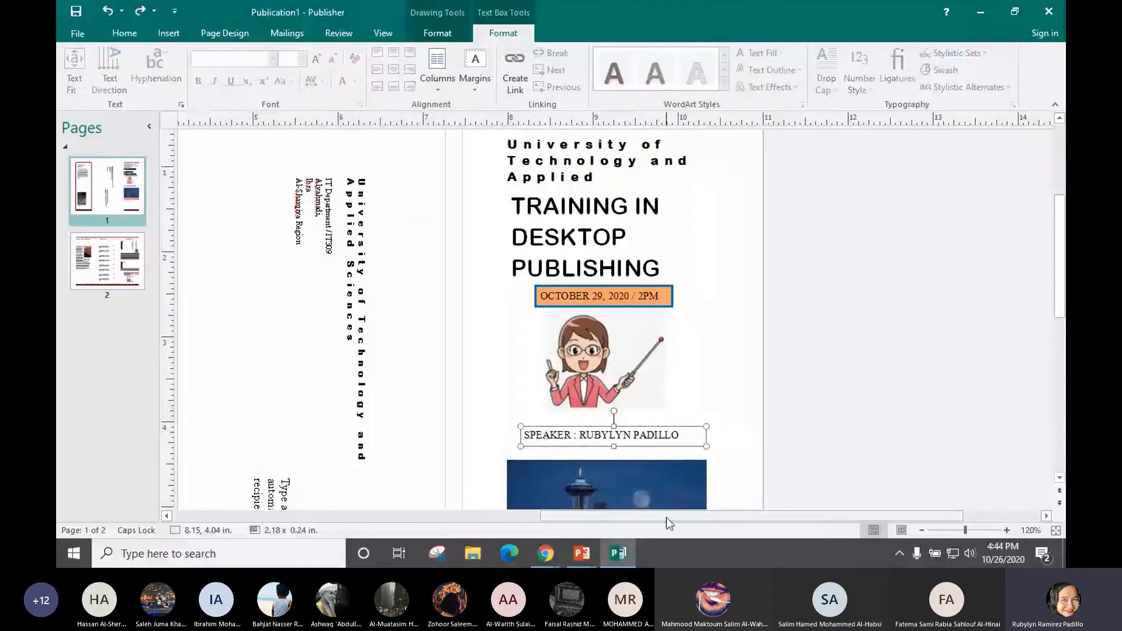
# Underline the website instruction and tick the teacher clip art bullet in red on the exercise slide
pyautogui.hotkey('alt', 'Tab')
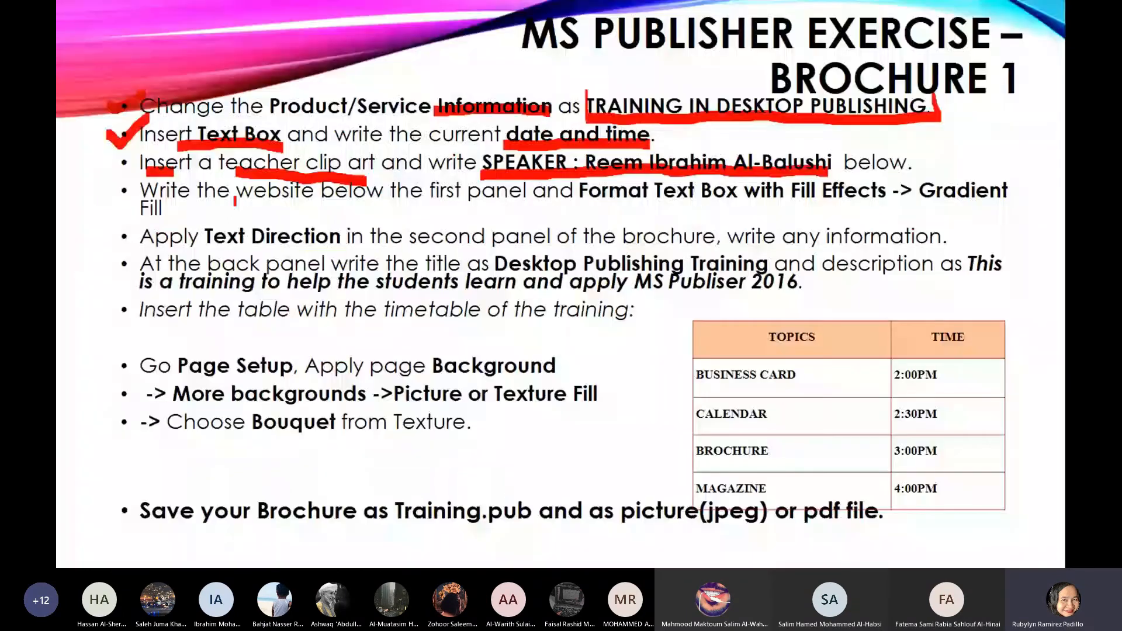
pyautogui.moveTo(247, 197); pyautogui.dragTo(354, 204)
pyautogui.moveTo(169, 196); pyautogui.dragTo(180, 198)
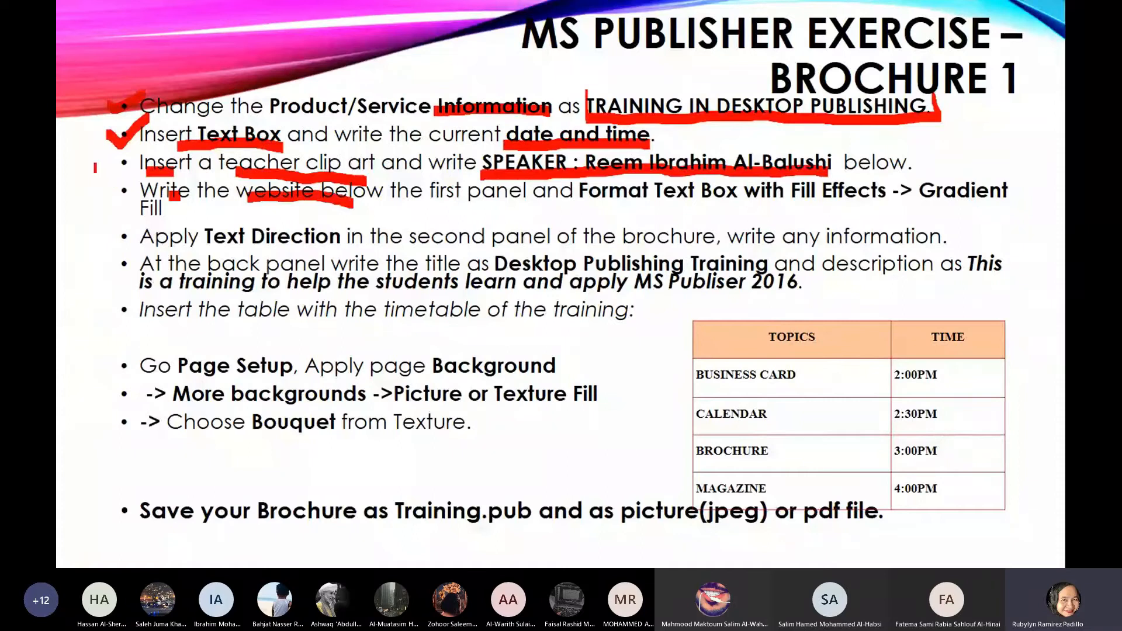
pyautogui.moveTo(96, 168); pyautogui.dragTo(138, 158)
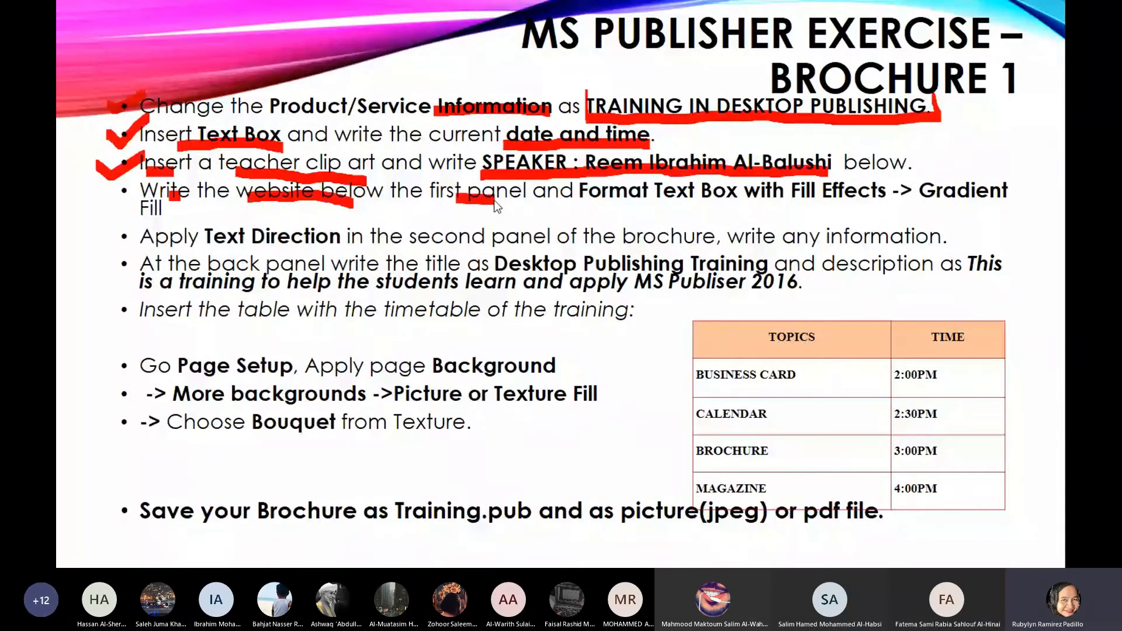
# Cycle through the open windows and bring the slide show window back to the front
pyautogui.hotkey('alt', 'Tab')
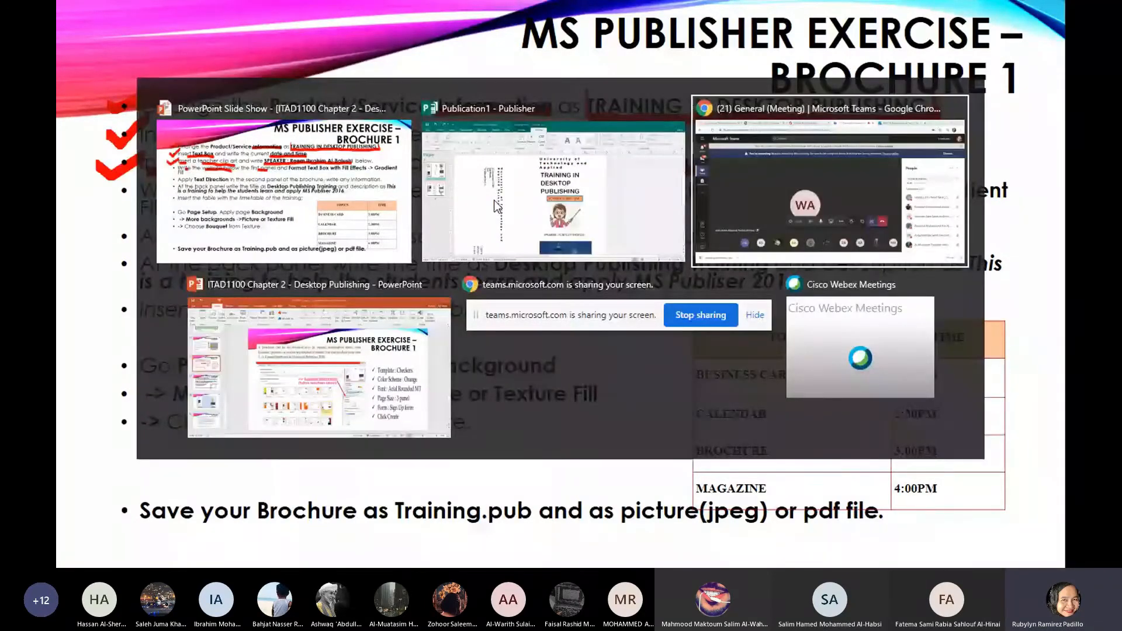
pyautogui.hotkey('alt', 'Tab')
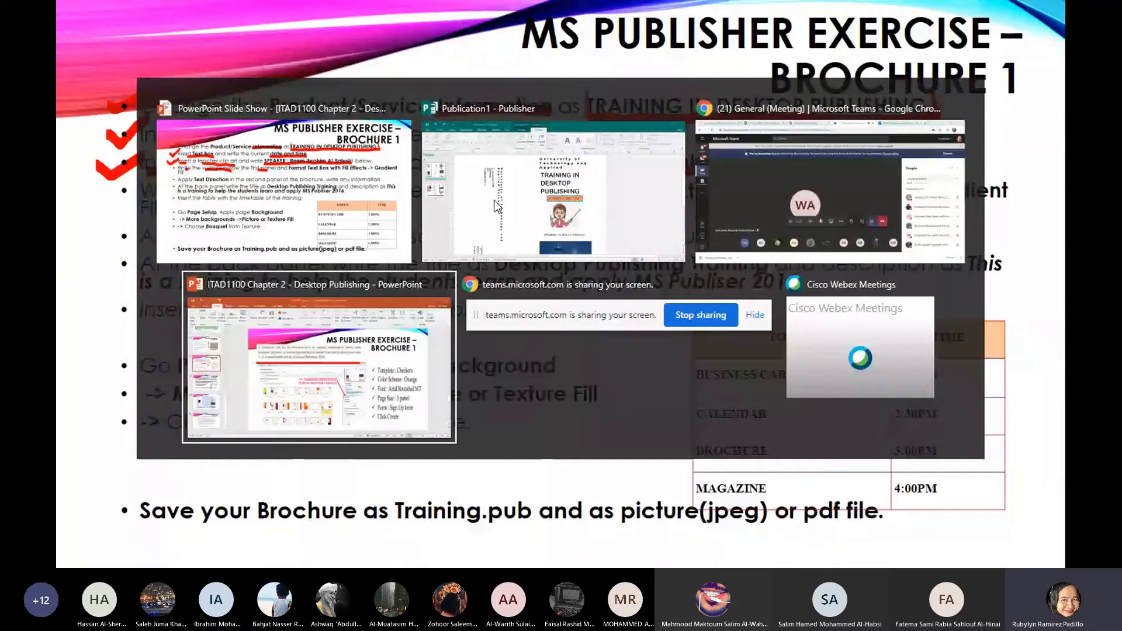
pyautogui.hotkey('alt', 'Tab')
pyautogui.hotkey('alt', 'Tab')
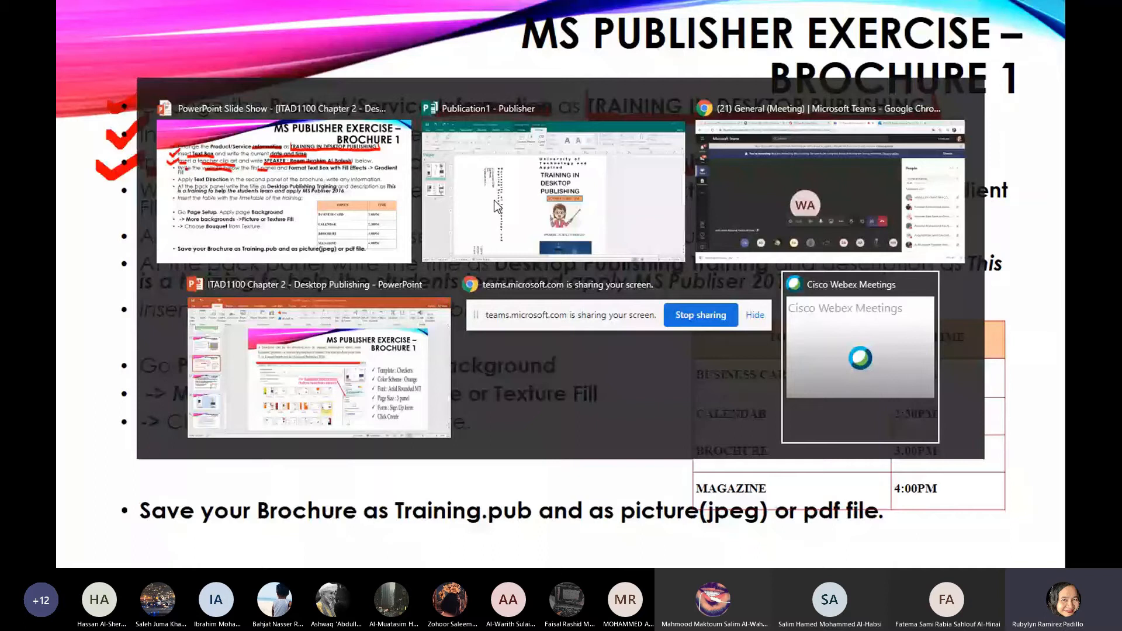
pyautogui.click(493, 200)
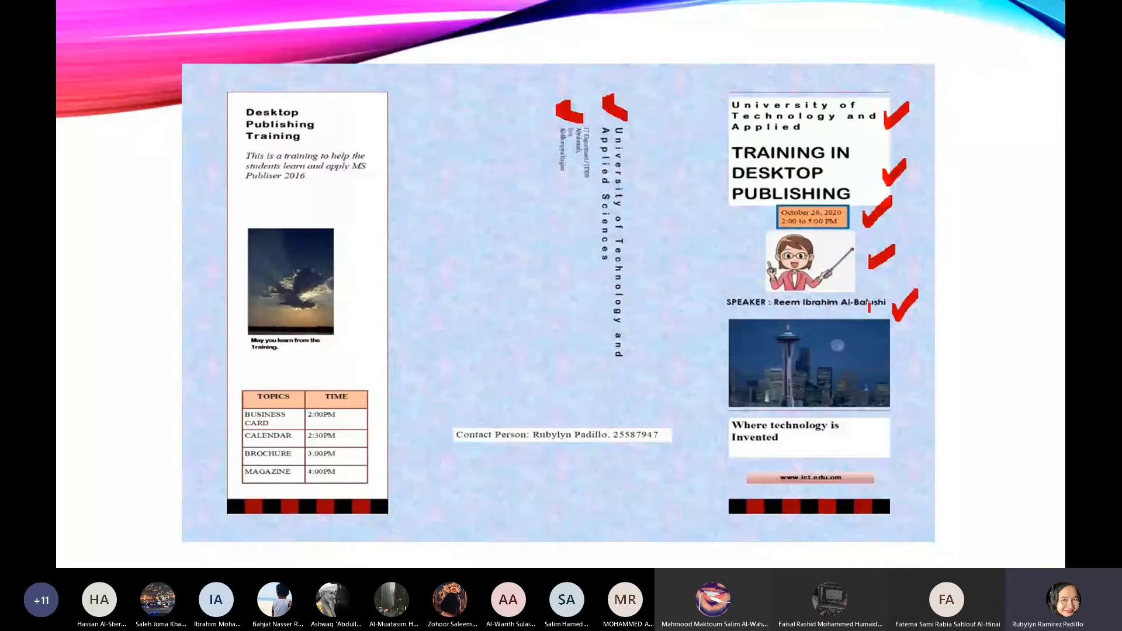
pyautogui.moveTo(885, 375); pyautogui.dragTo(916, 376)
pyautogui.moveTo(885, 433); pyautogui.dragTo(905, 419)
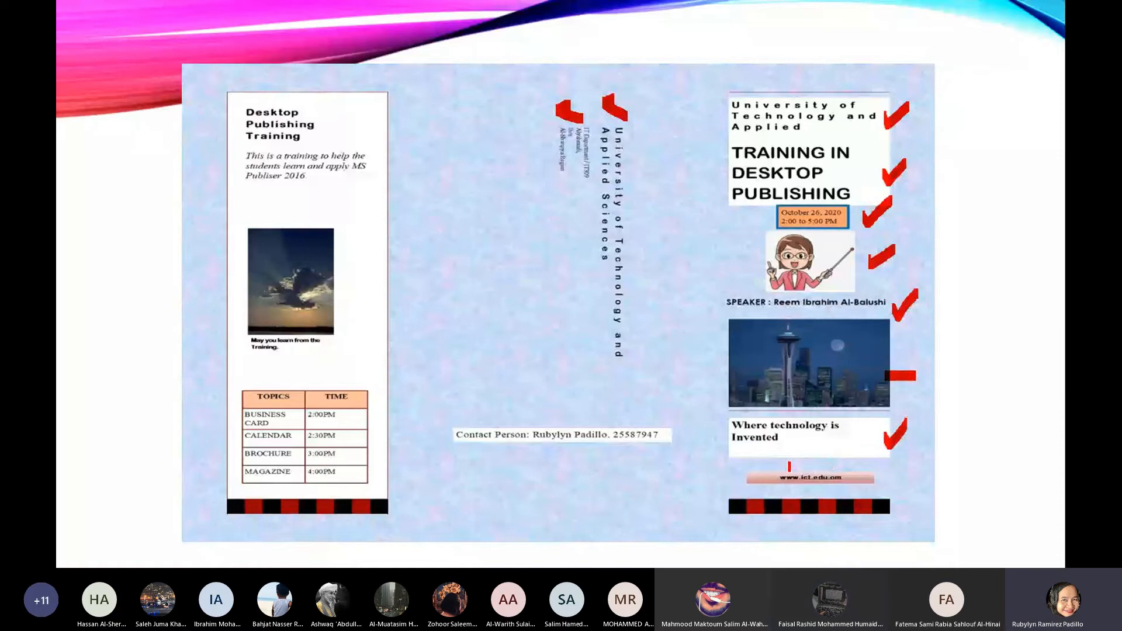
pyautogui.moveTo(786, 466); pyautogui.dragTo(743, 475)
pyautogui.moveTo(743, 478); pyautogui.dragTo(752, 490)
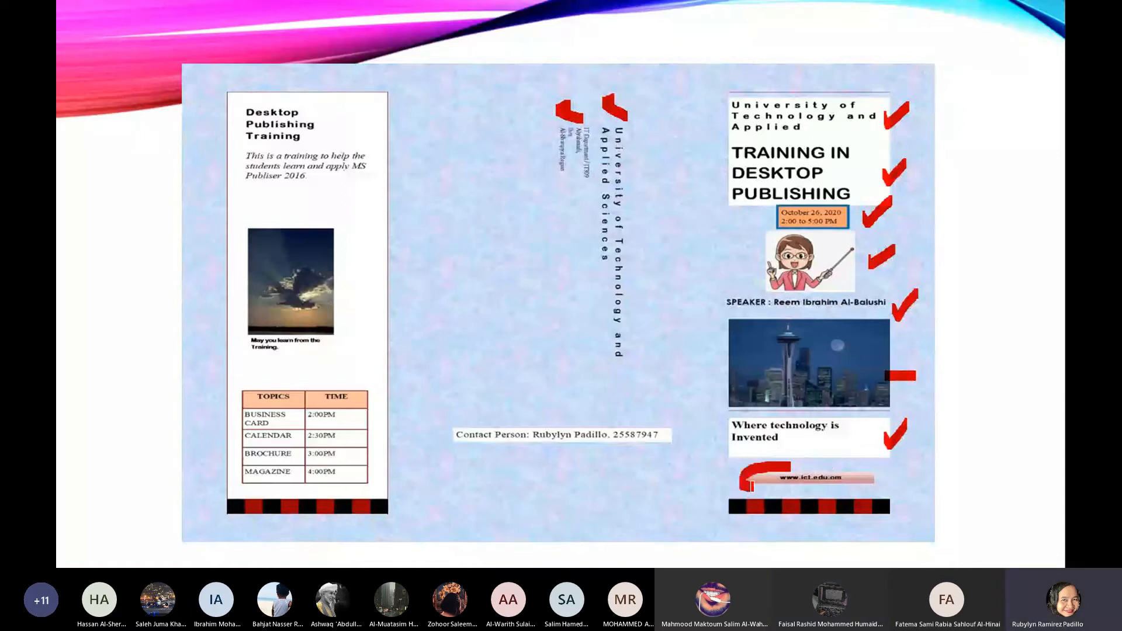
pyautogui.moveTo(752, 487)
pyautogui.mouseDown()
pyautogui.moveTo(881, 472)
pyautogui.moveTo(789, 461)
pyautogui.mouseUp()
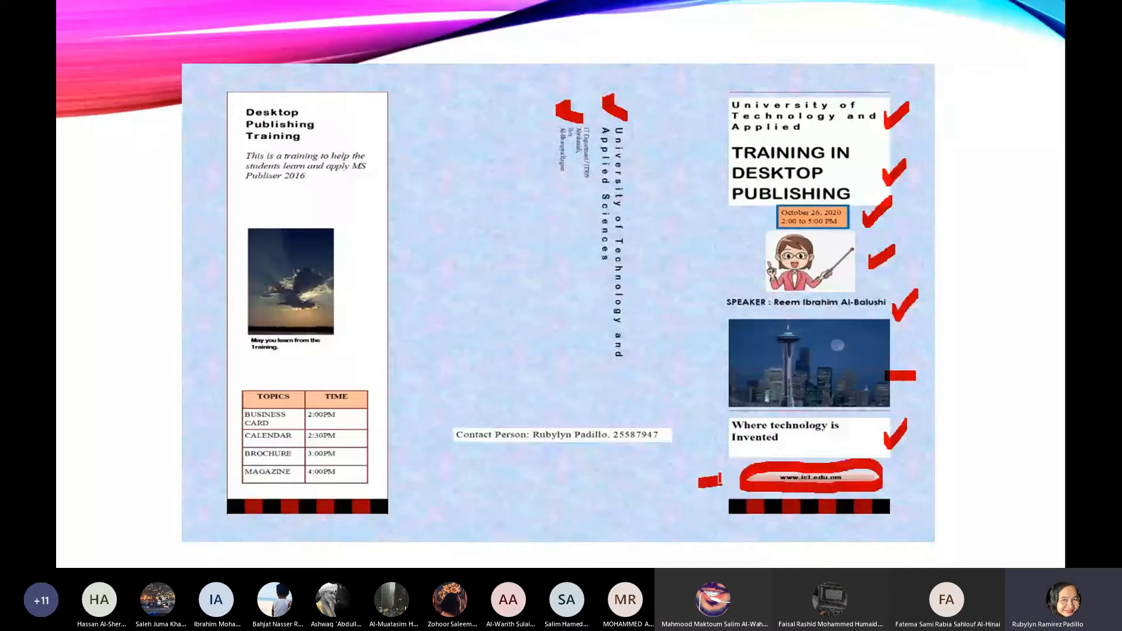
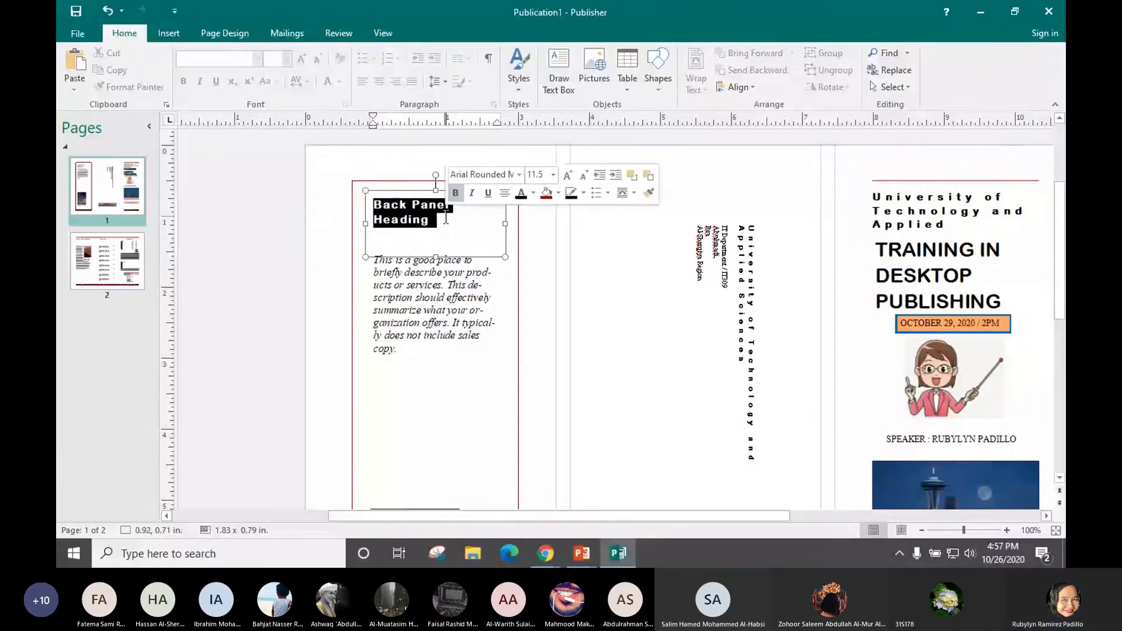
# Enter the back panel heading 'Desktop Publishing' on two lines
pyautogui.write('Desktop')
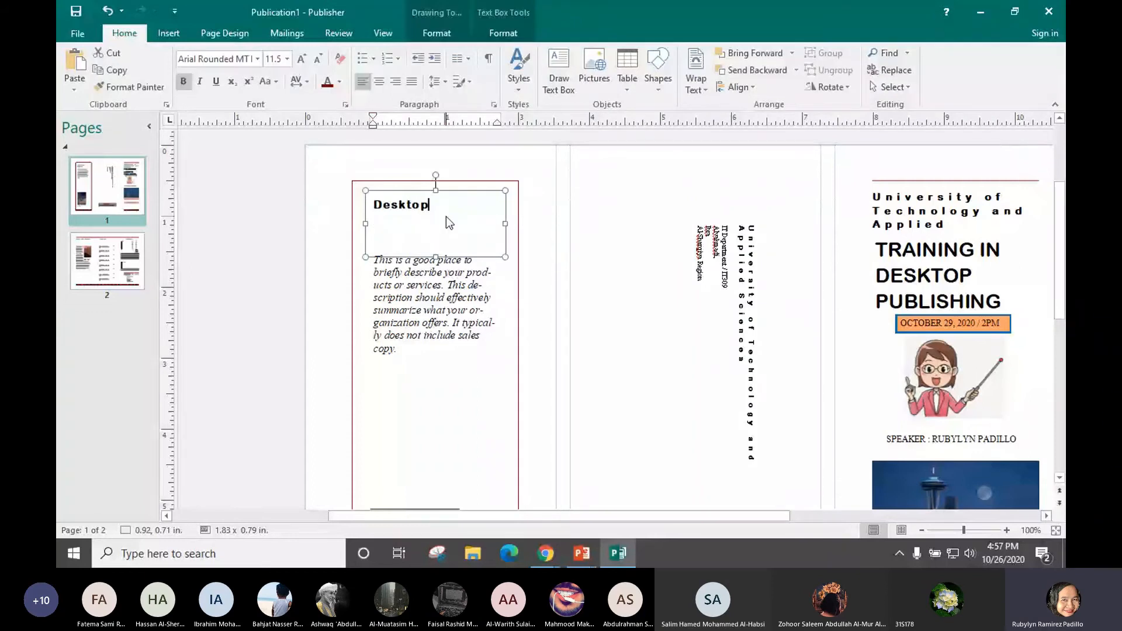
pyautogui.press('Return')
pyautogui.write('Publishing')
# Replace the body placeholder with 'This training will help students learn MS Publisher.'
pyautogui.click(393, 271)
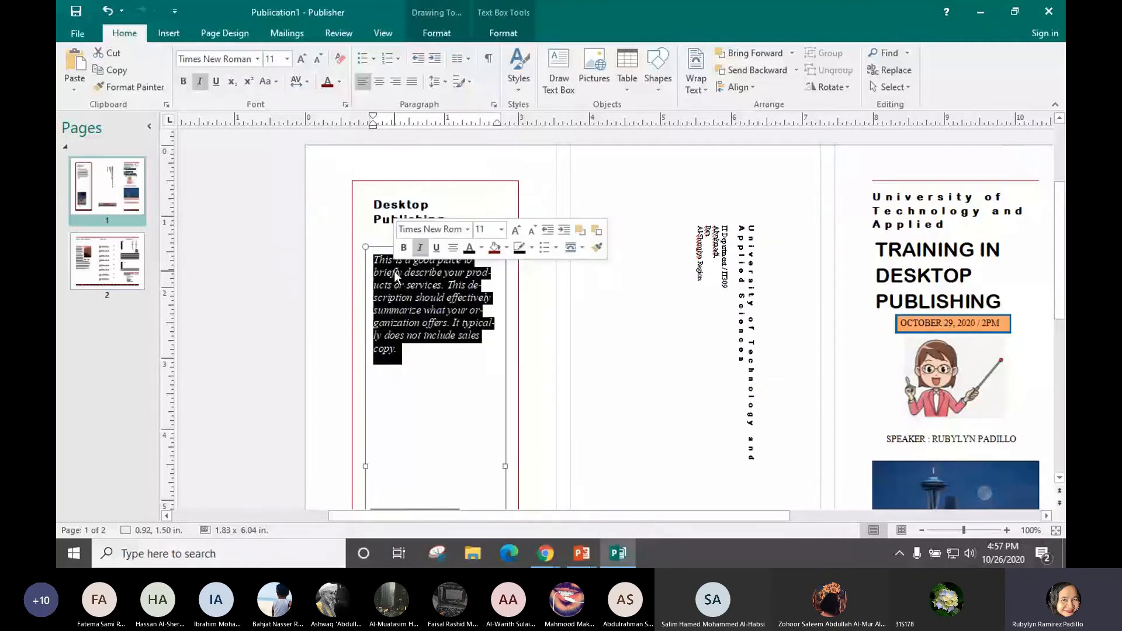
pyautogui.write('This training will held')
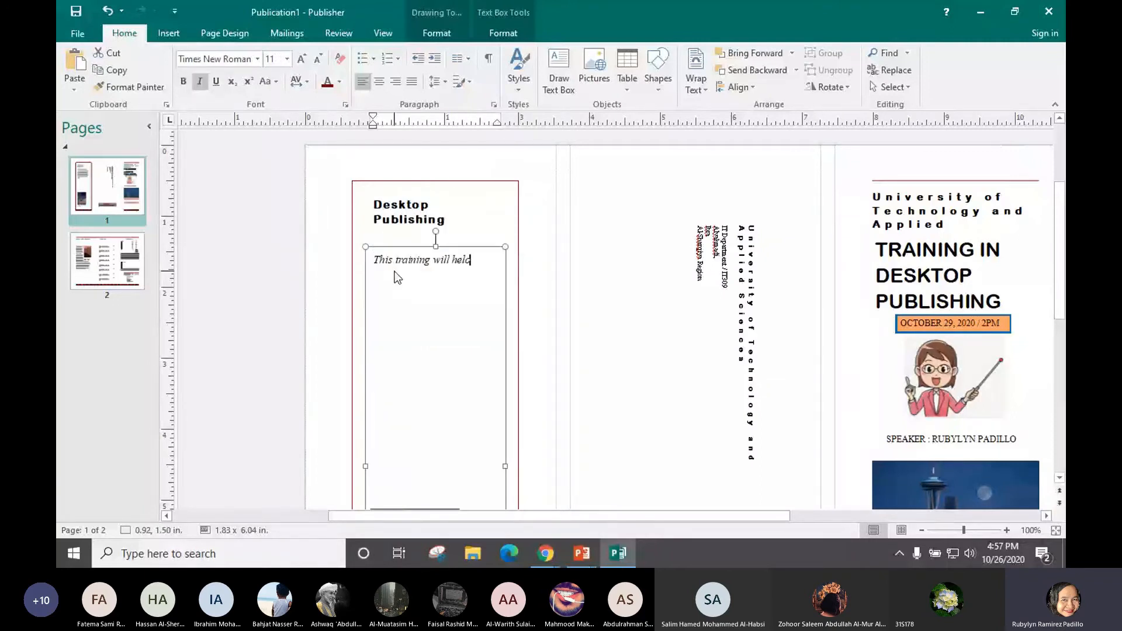
pyautogui.press('BackSpace')
pyautogui.write('p students learn MS Publisher.')
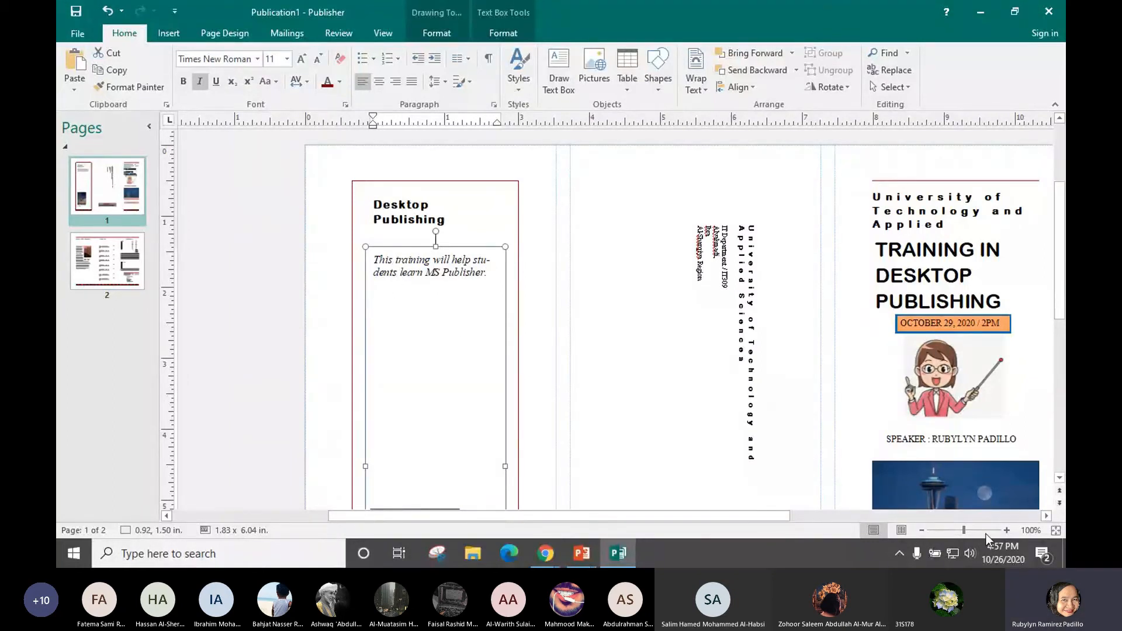
pyautogui.click(1005, 530)
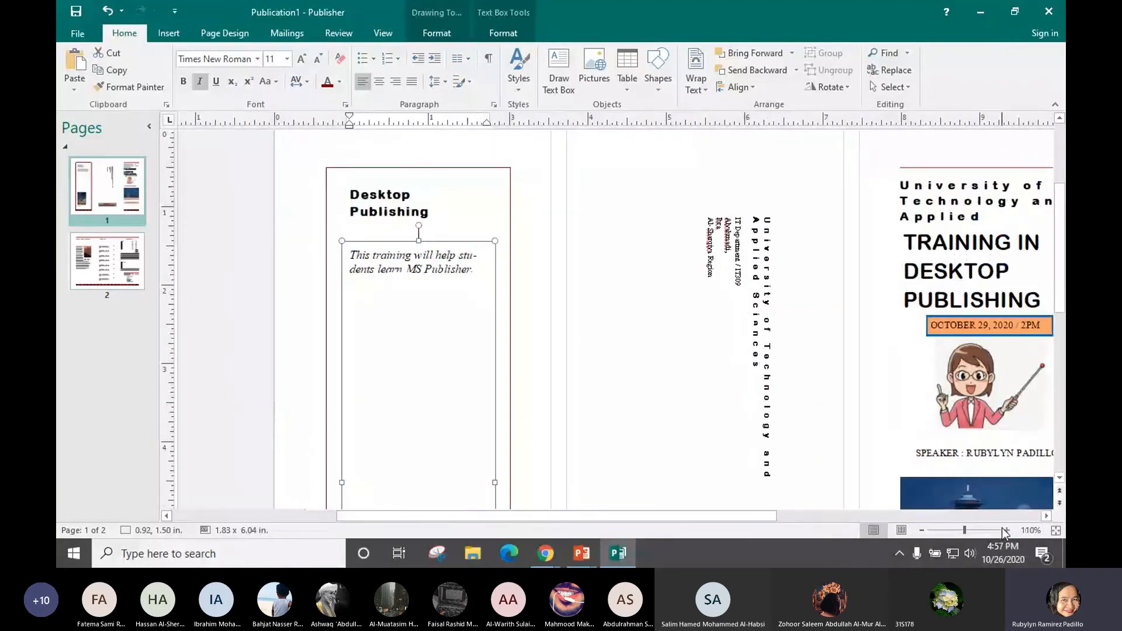
pyautogui.click(1004, 530)
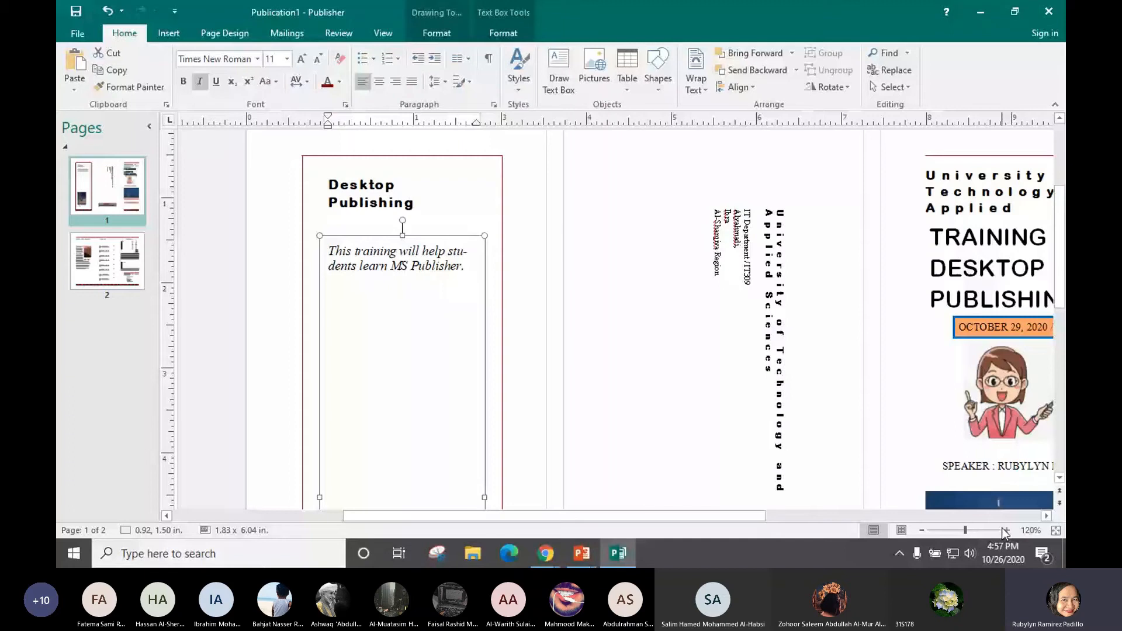
pyautogui.press('Left')
pyautogui.press('Left')
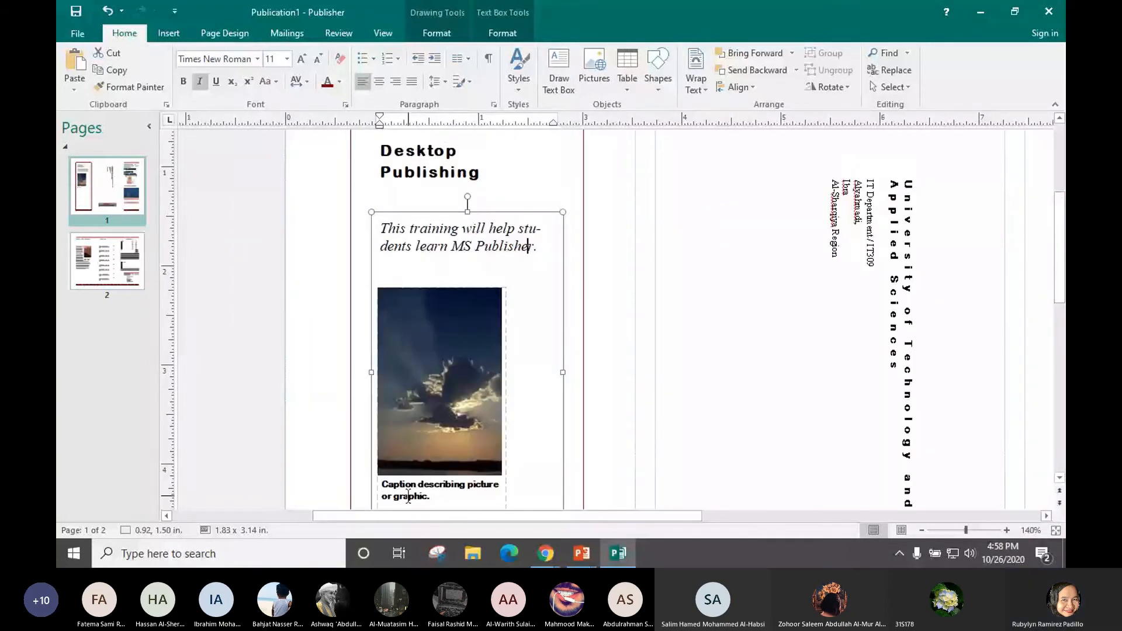
# Caption the sky photo 'MS Publisher 2016' and zoom in to check it
pyautogui.click(408, 498)
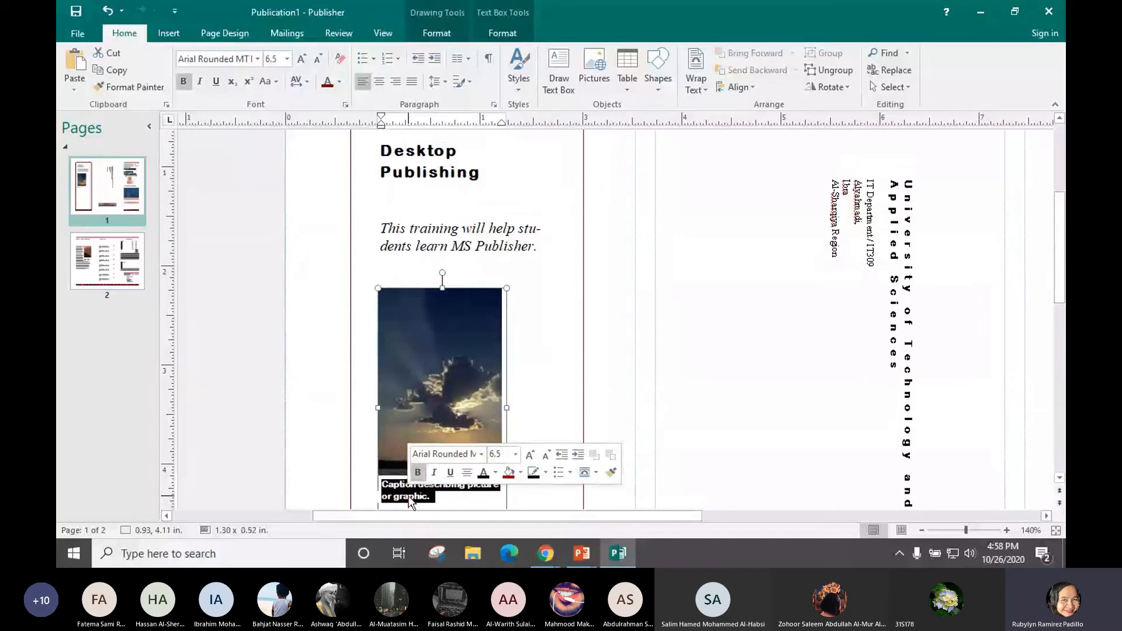
pyautogui.write('MS')
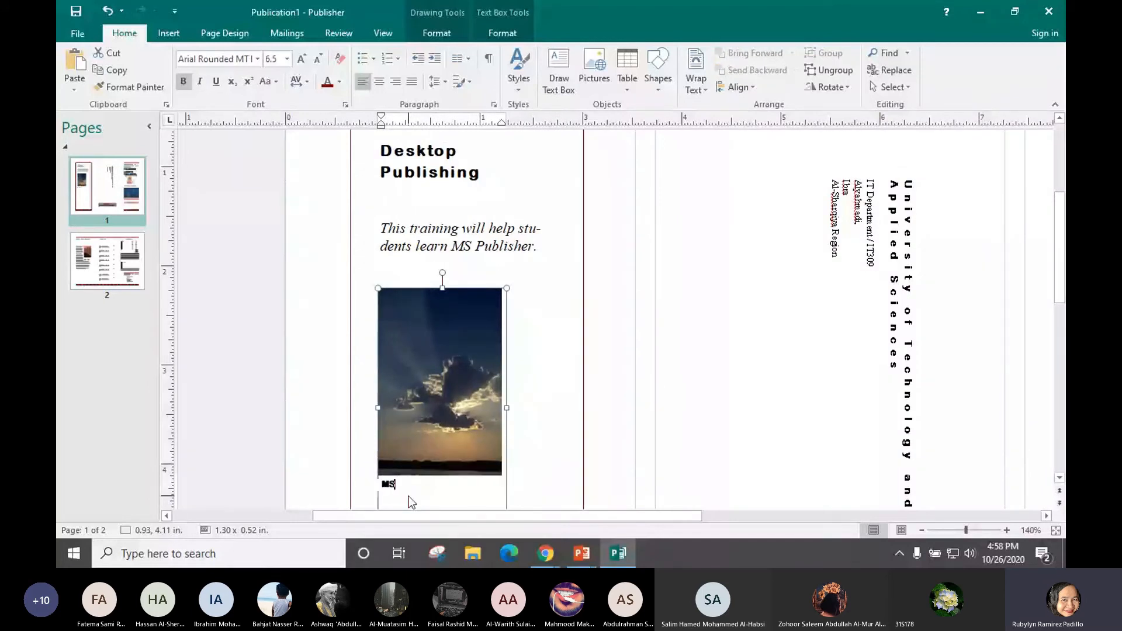
pyautogui.write(' Publisher 2016')
pyautogui.click(1006, 530)
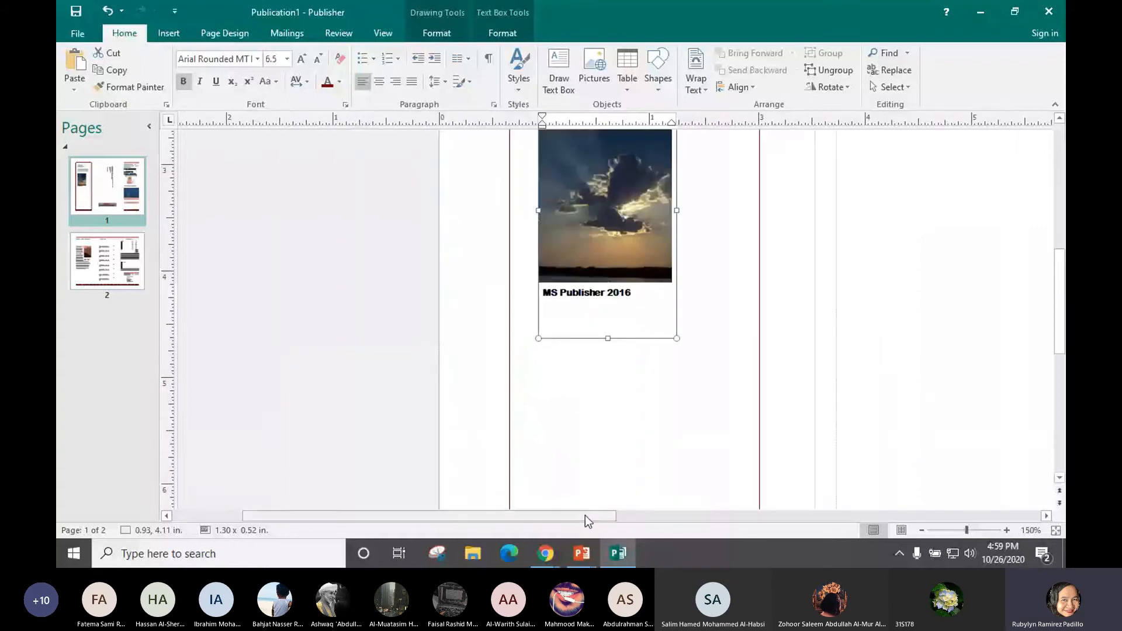
pyautogui.moveTo(655, 521); pyautogui.dragTo(686, 527)
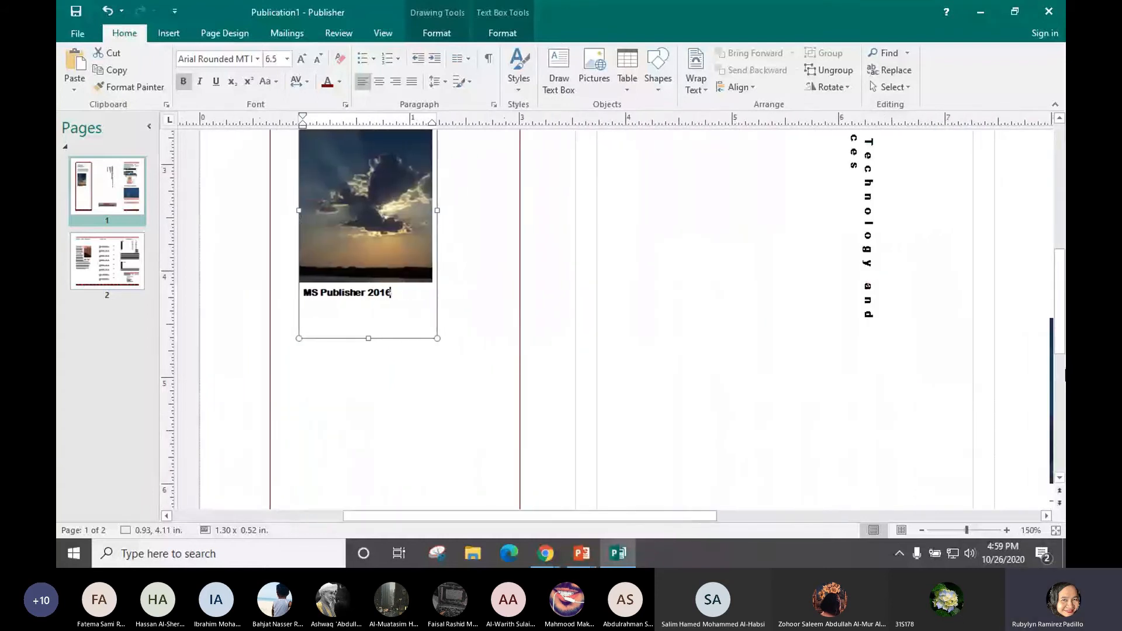
pyautogui.moveTo(1063, 344); pyautogui.dragTo(1059, 283)
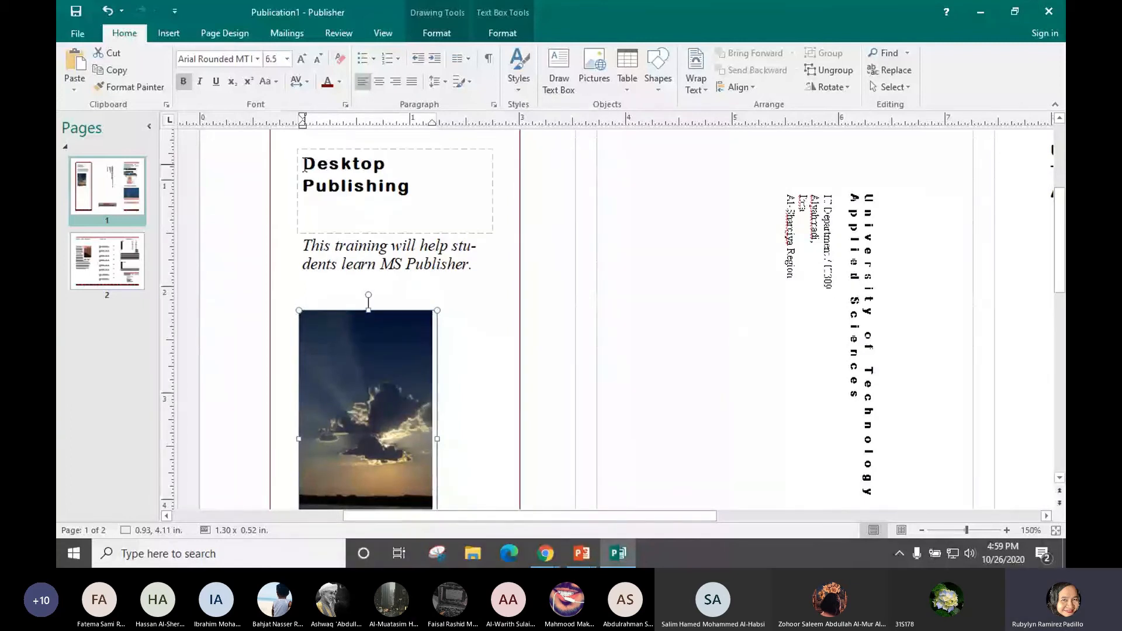
pyautogui.moveTo(303, 241); pyautogui.dragTo(476, 274)
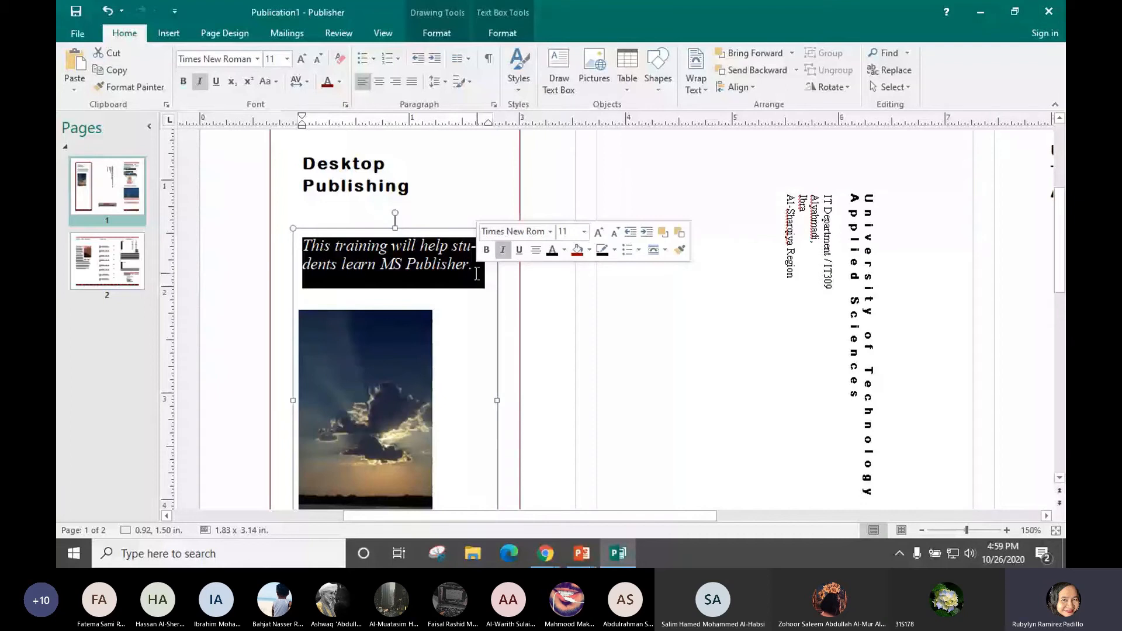
pyautogui.scroll(-3, 408, 329)
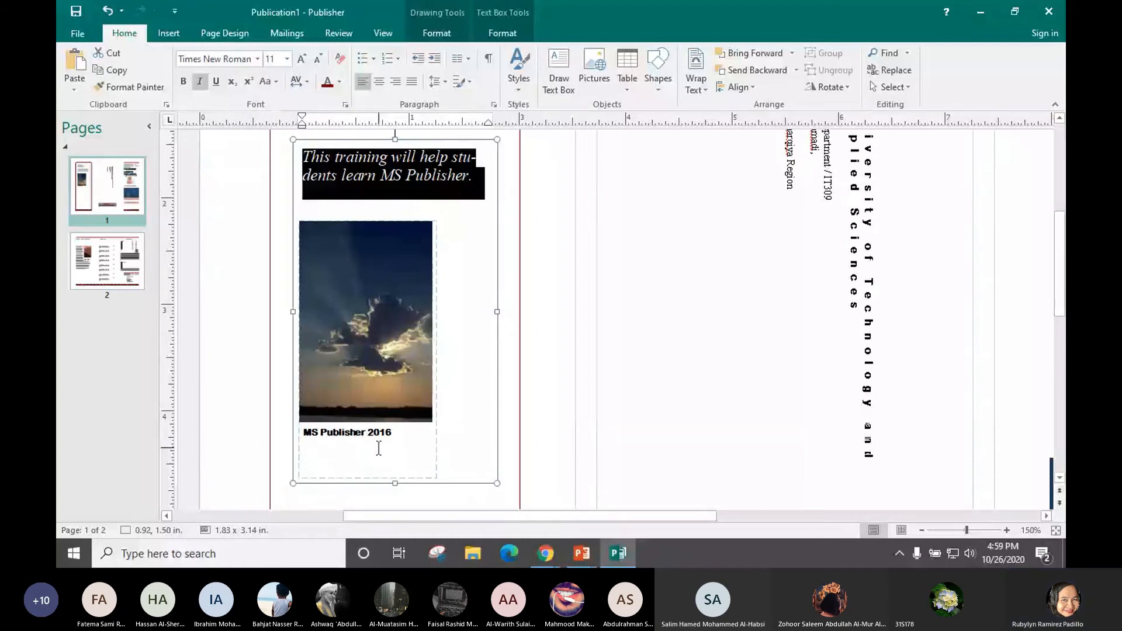
# Deselect the picture and switch to the PowerPoint exercise slide
pyautogui.click(536, 441)
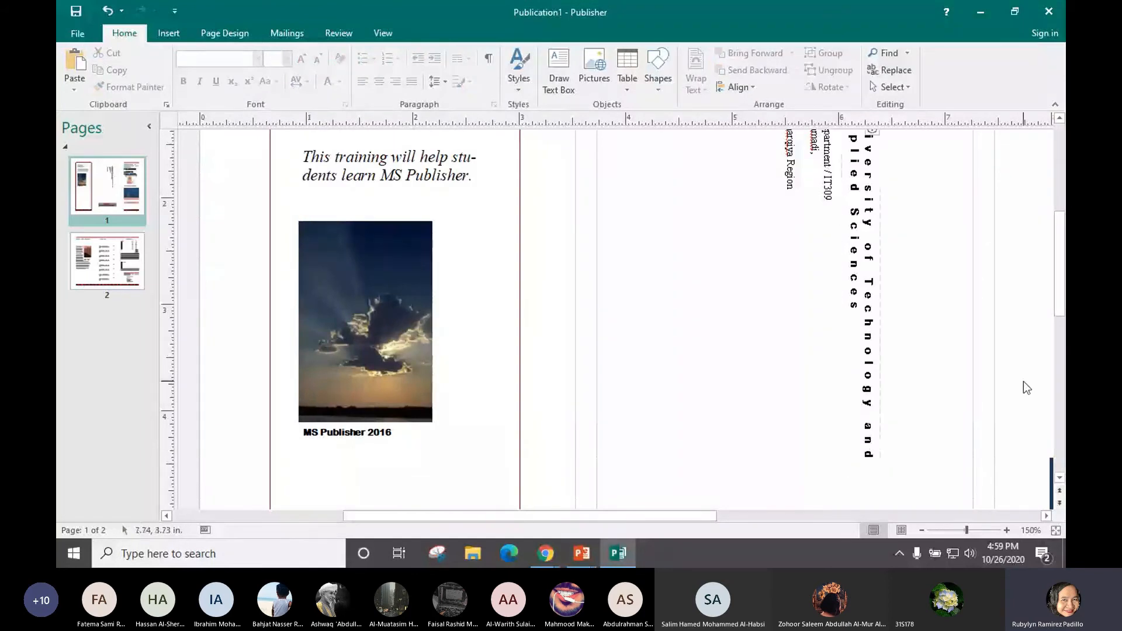
pyautogui.moveTo(1057, 304); pyautogui.dragTo(1056, 293)
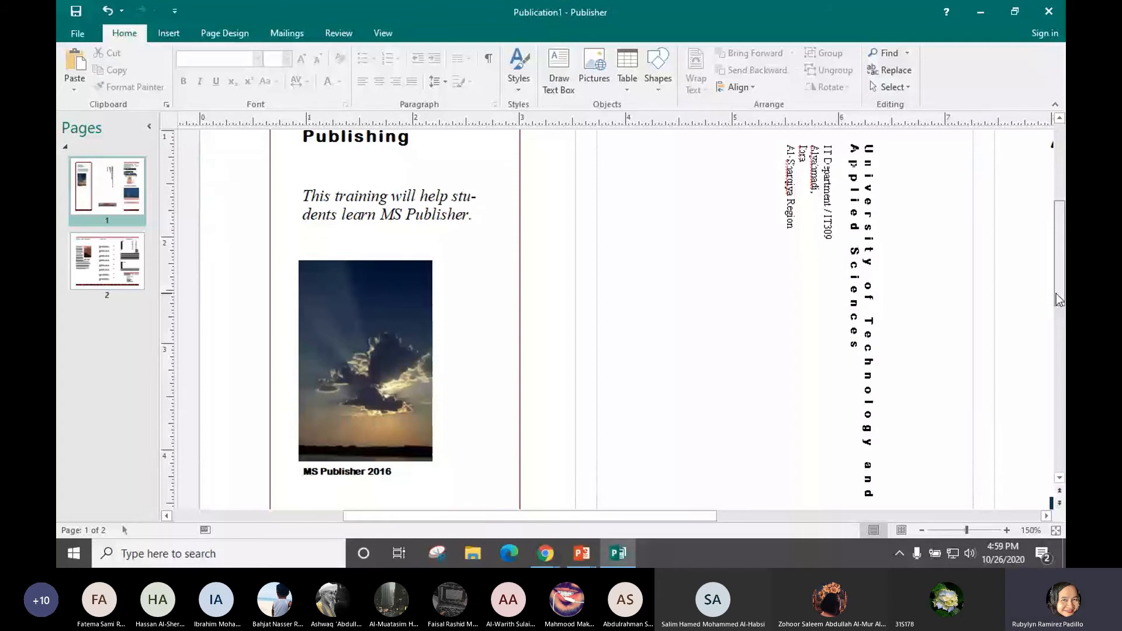
pyautogui.moveTo(1056, 295); pyautogui.dragTo(1056, 288)
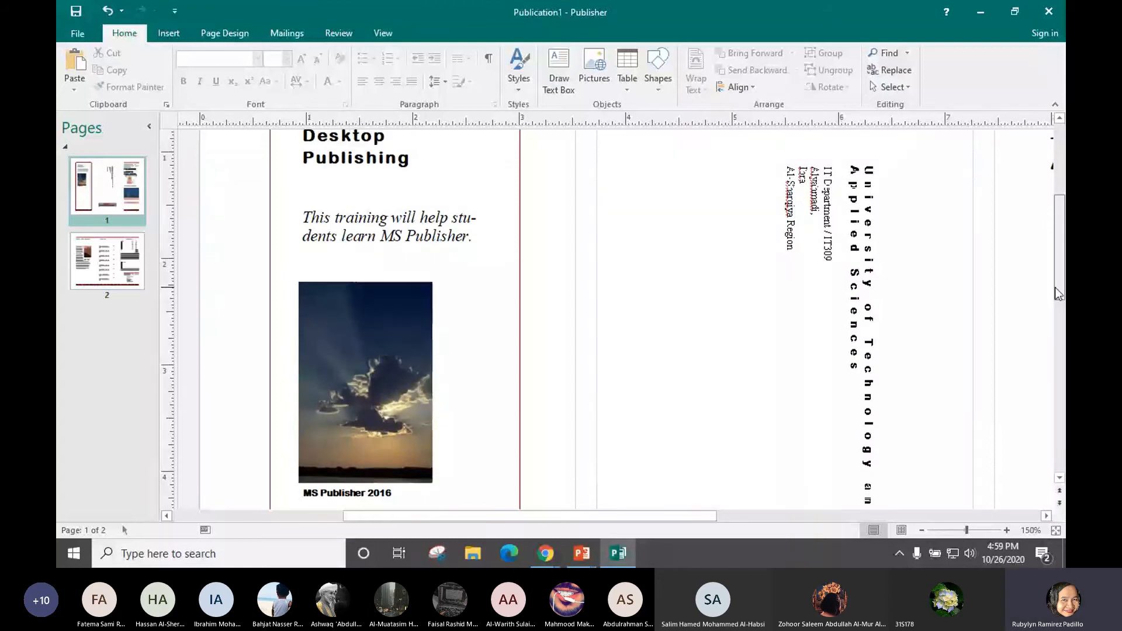
pyautogui.press('alt')
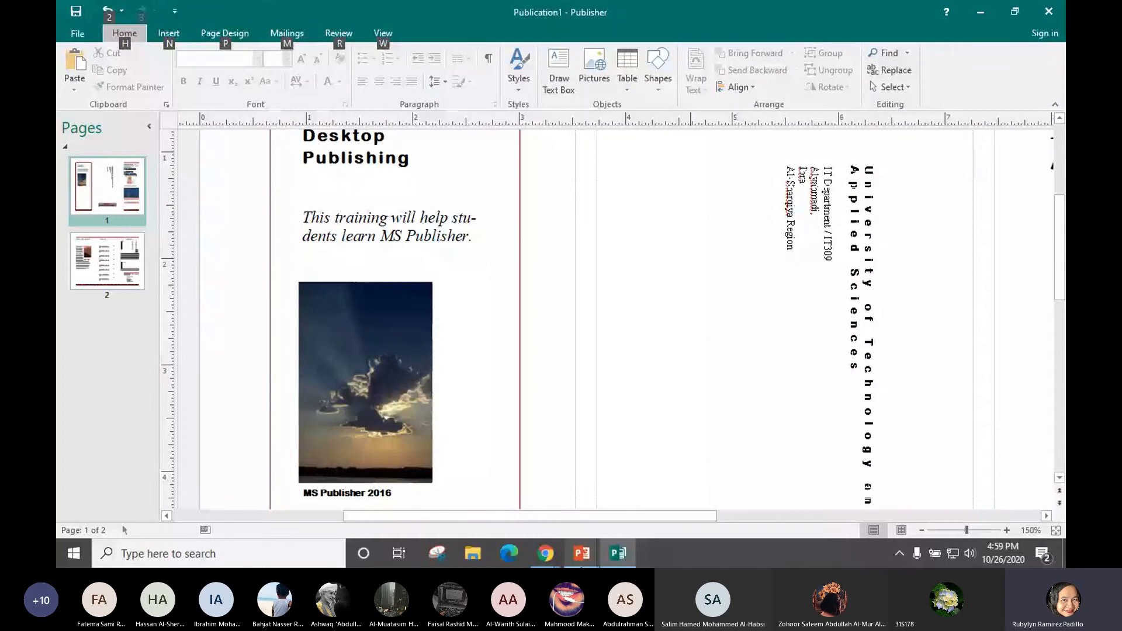
pyautogui.hotkey('alt', 'Tab')
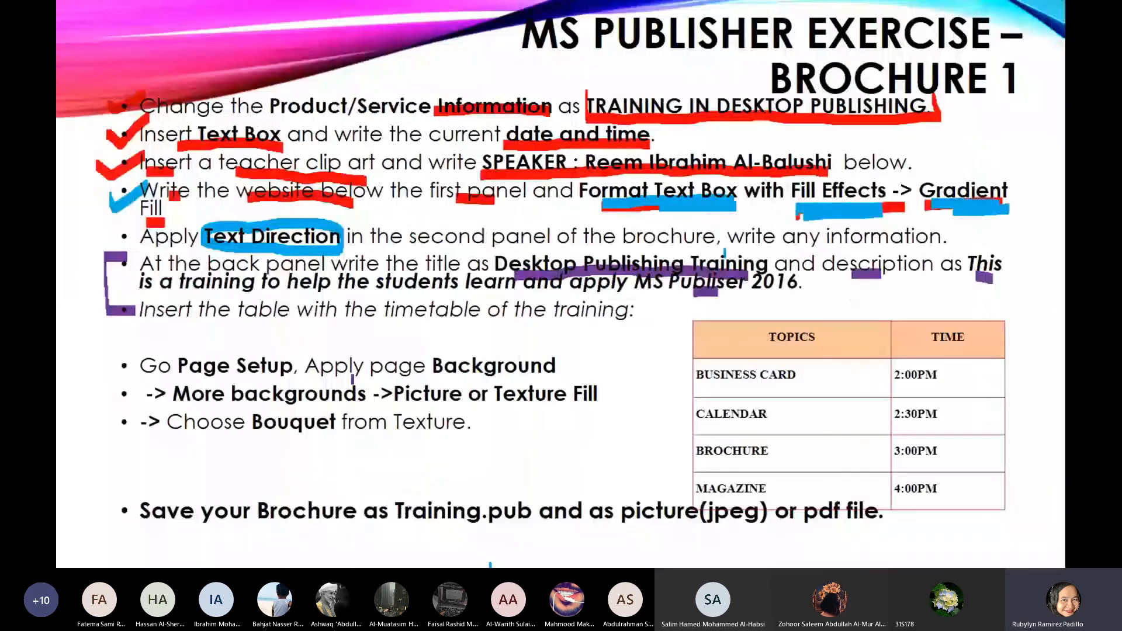
# Tick the back panel step, underline the table instruction and box the timetable in purple
pyautogui.moveTo(126, 264); pyautogui.dragTo(157, 257)
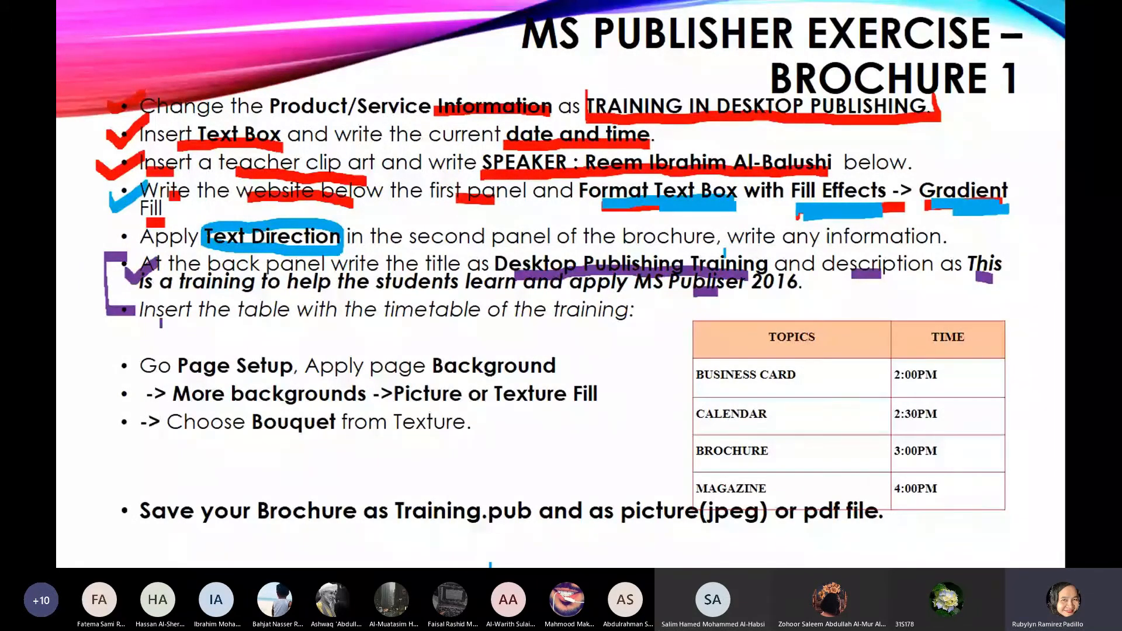
pyautogui.moveTo(160, 322); pyautogui.dragTo(265, 319)
pyautogui.moveTo(430, 316)
pyautogui.mouseDown()
pyautogui.moveTo(605, 309)
pyautogui.moveTo(681, 329)
pyautogui.mouseUp()
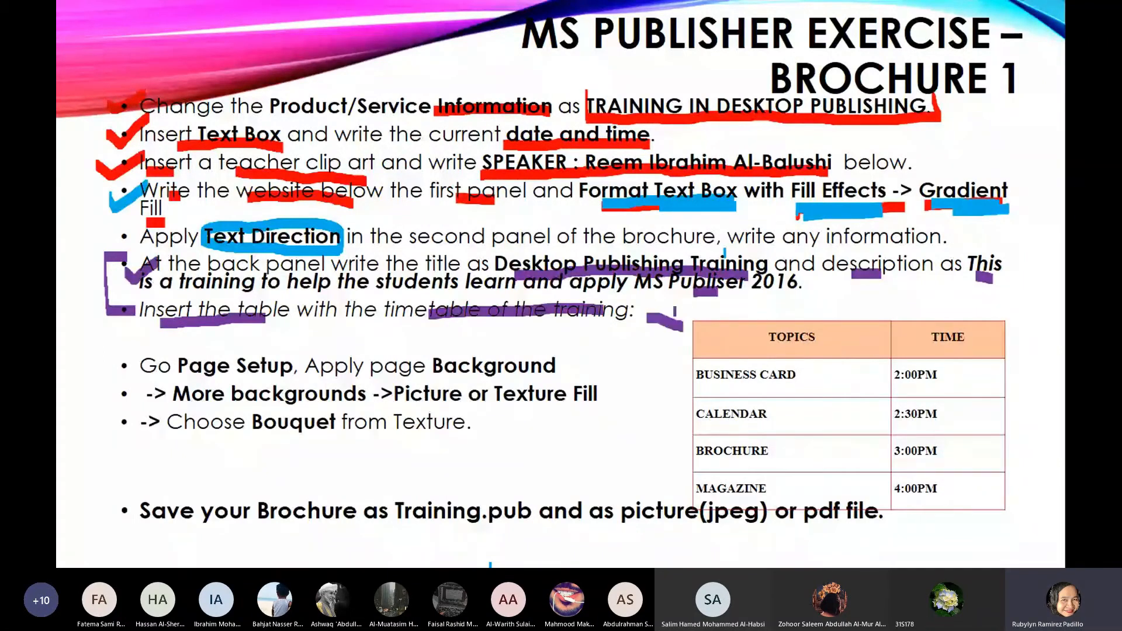
pyautogui.moveTo(673, 304); pyautogui.dragTo(691, 428)
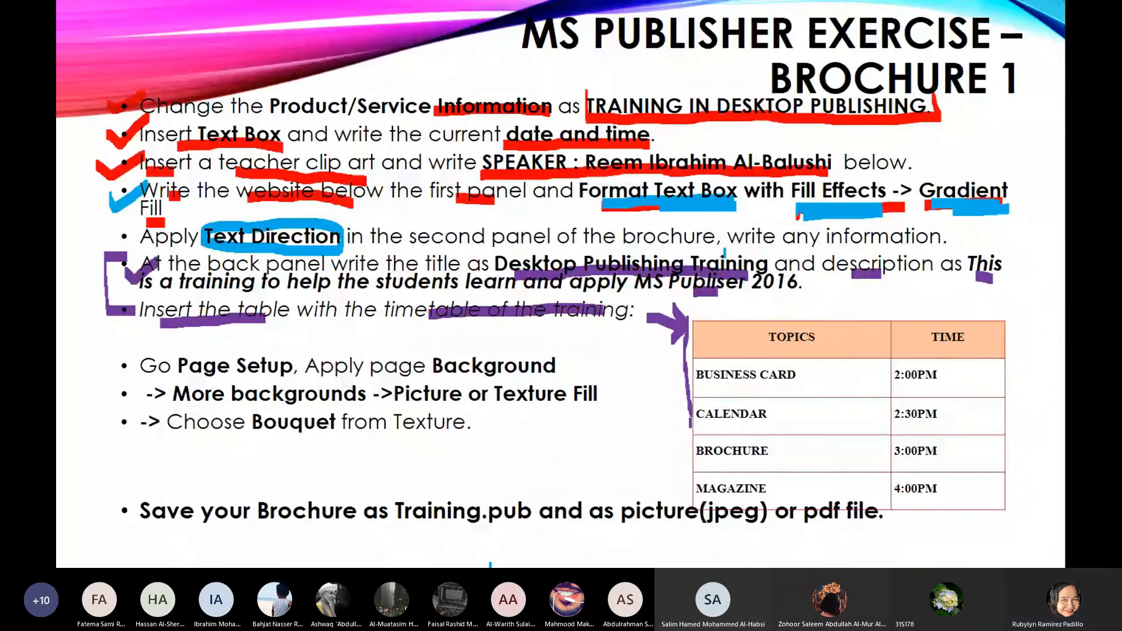
pyautogui.moveTo(690, 423); pyautogui.dragTo(692, 501)
pyautogui.moveTo(690, 315)
pyautogui.mouseDown()
pyautogui.moveTo(1009, 296)
pyautogui.moveTo(1029, 424)
pyautogui.mouseUp()
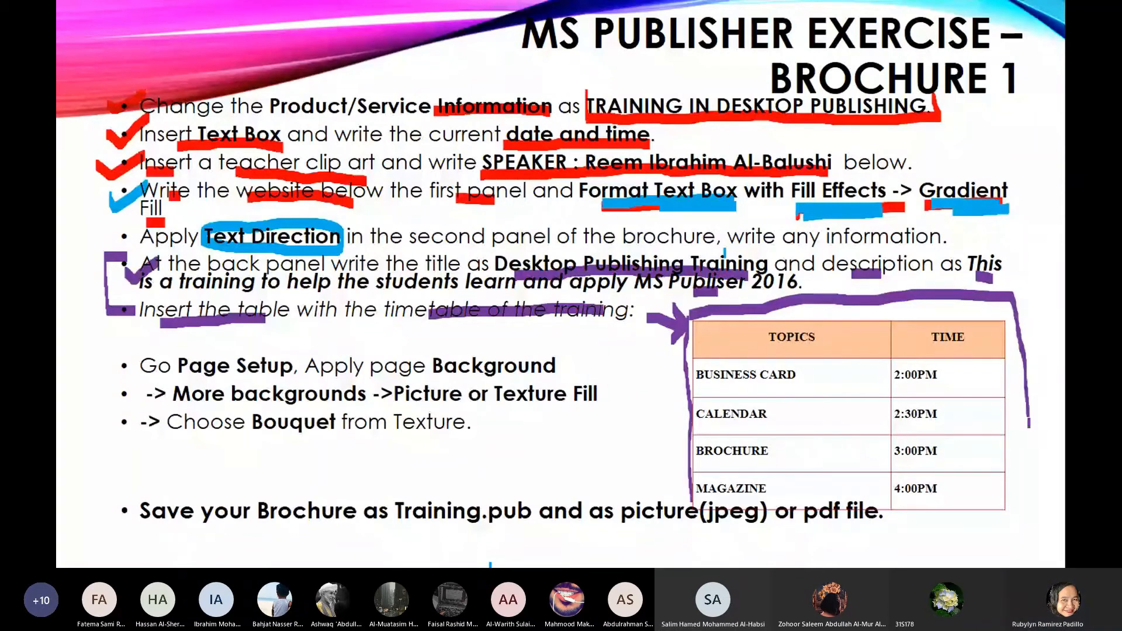
pyautogui.moveTo(1030, 426); pyautogui.dragTo(907, 533)
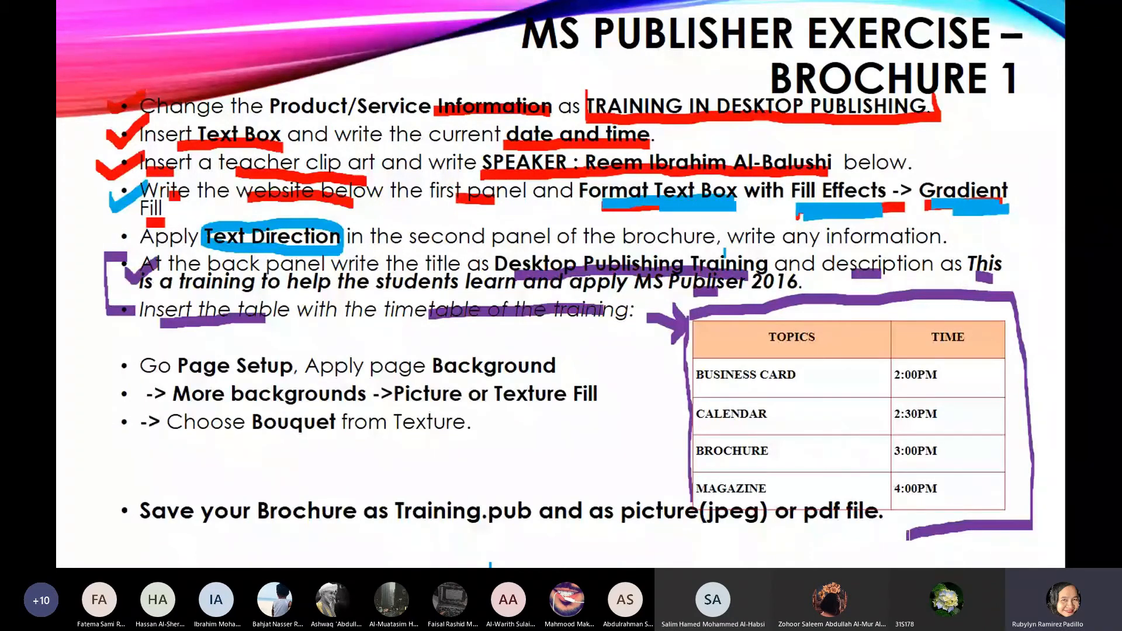
# Return to the Publisher brochure's first page
pyautogui.hotkey('alt', 'Tab')
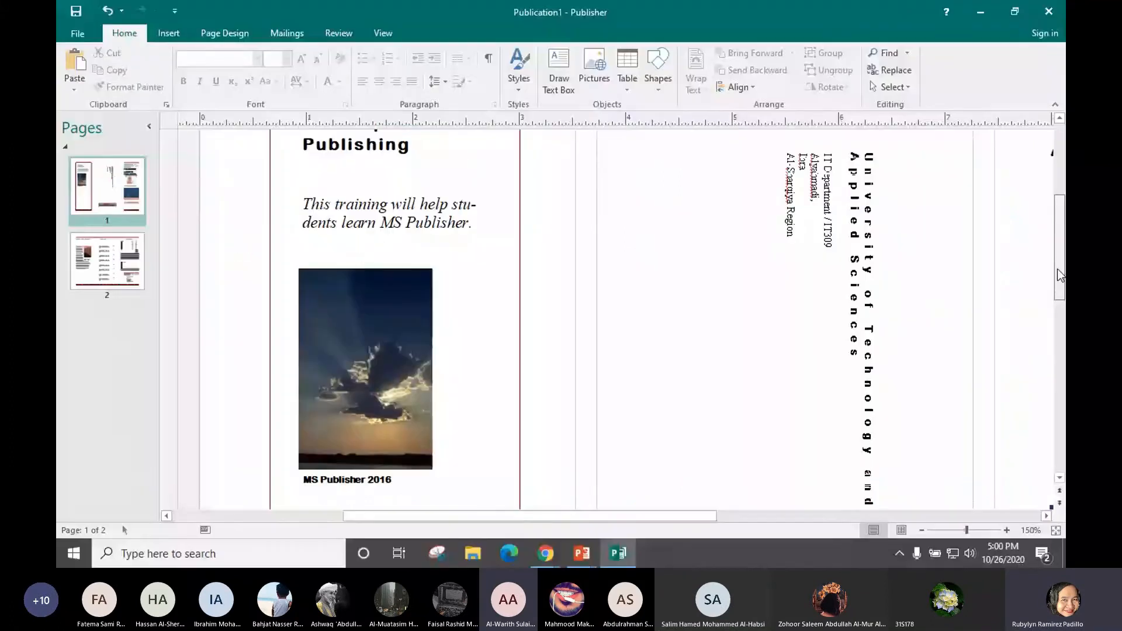
pyautogui.scroll(-3, 1059, 274)
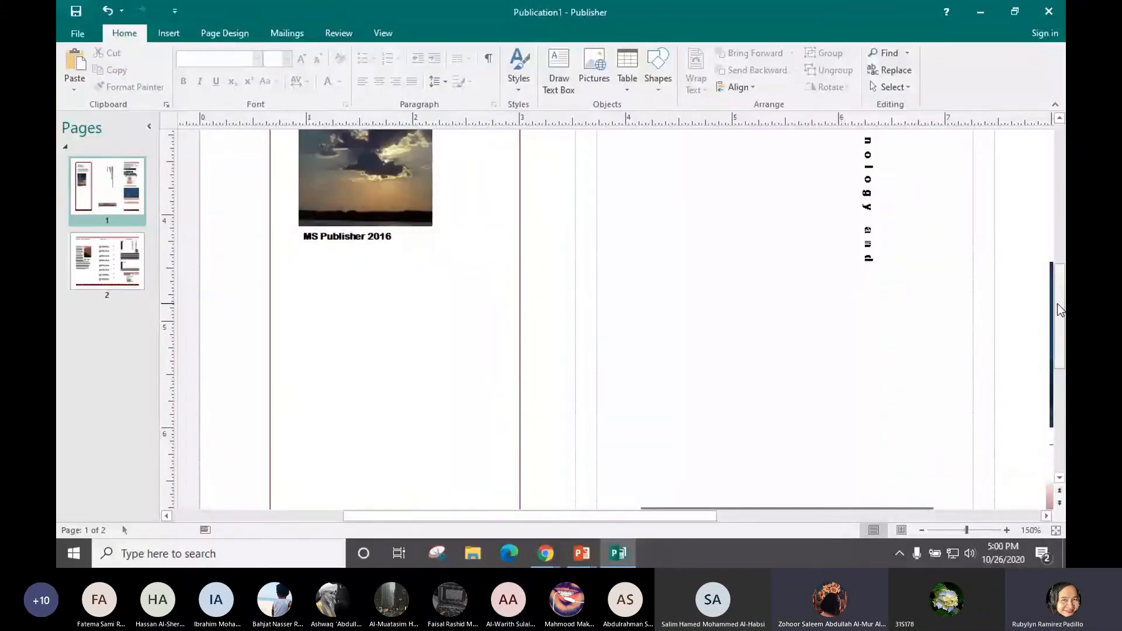
pyautogui.scroll(3, 1058, 303)
pyautogui.hotkey('alt', 'Tab')
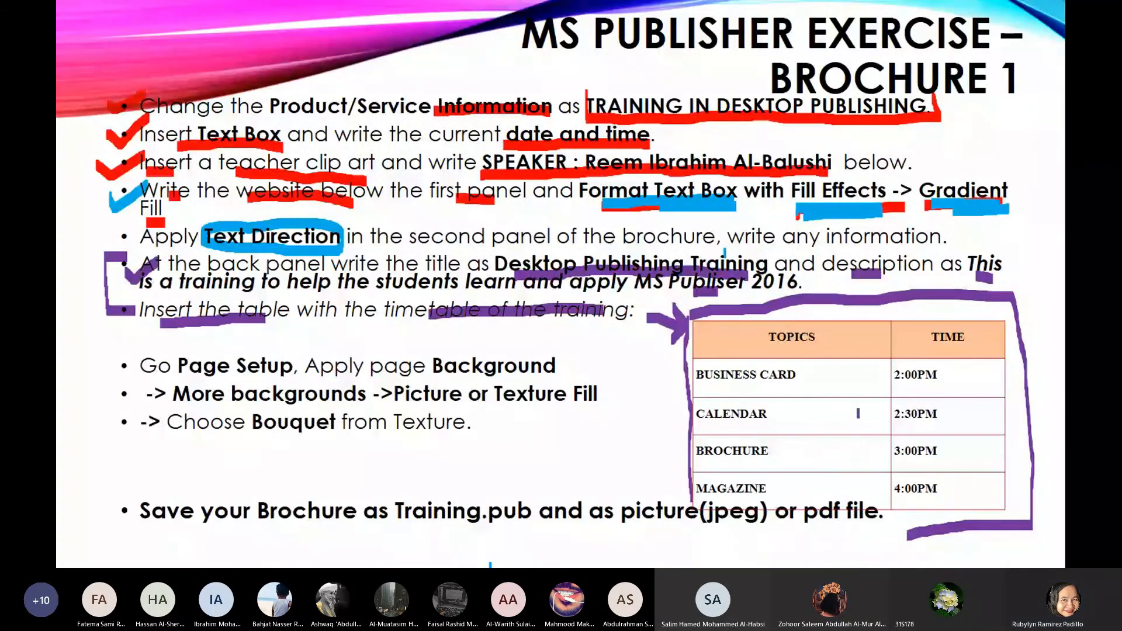
pyautogui.hotkey('alt', 'Tab')
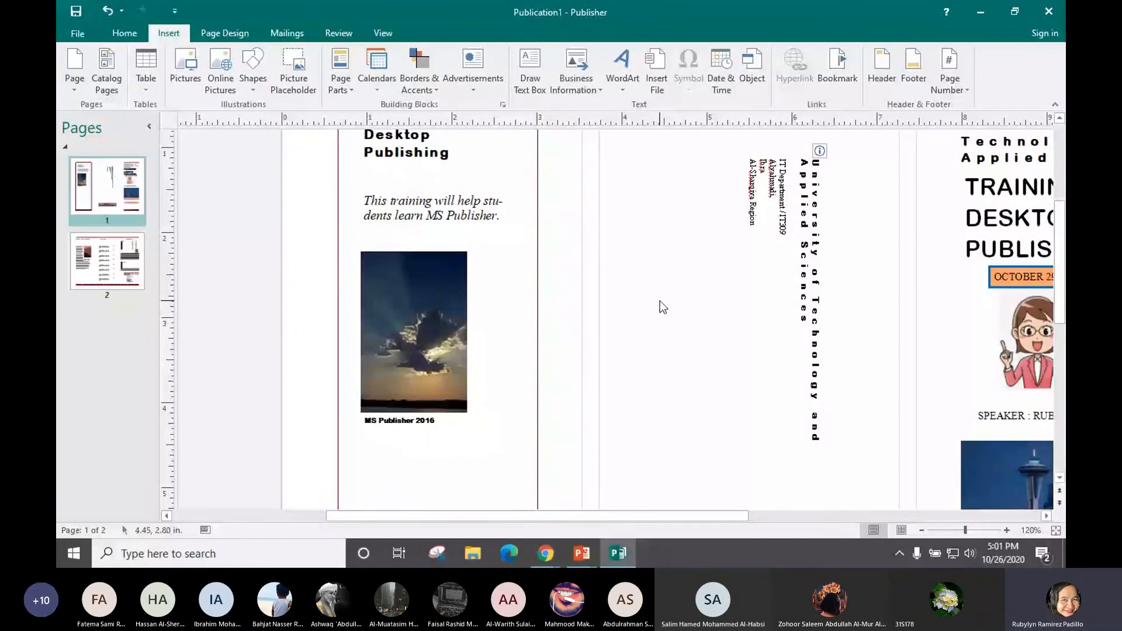
# Insert a 2-column, 3-row table on the back panel
pyautogui.click(148, 81)
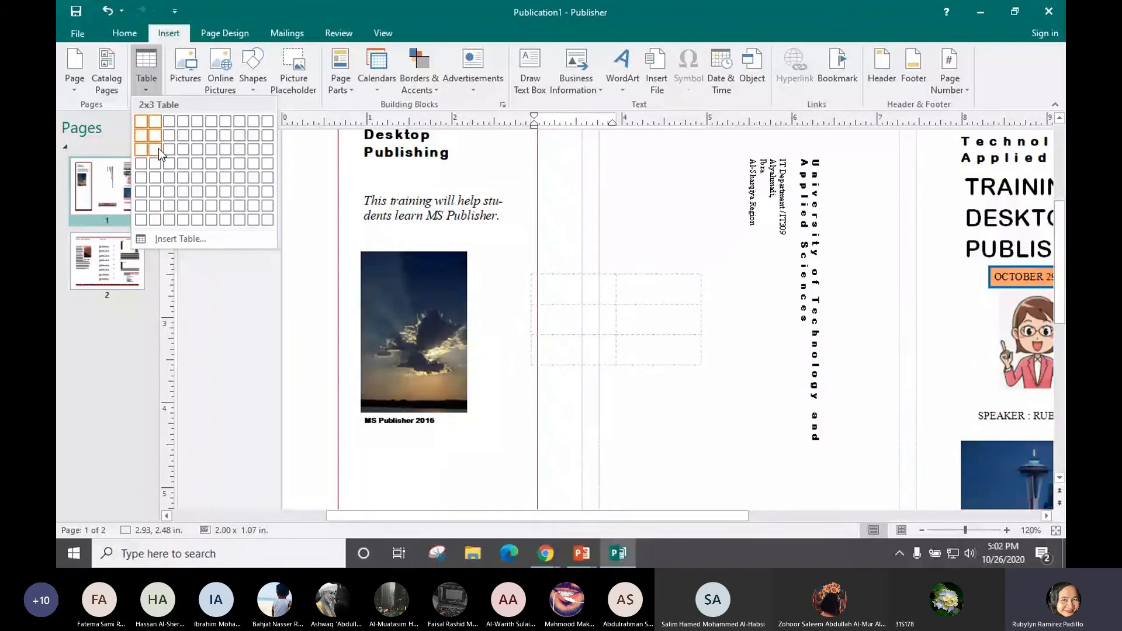
pyautogui.click(159, 148)
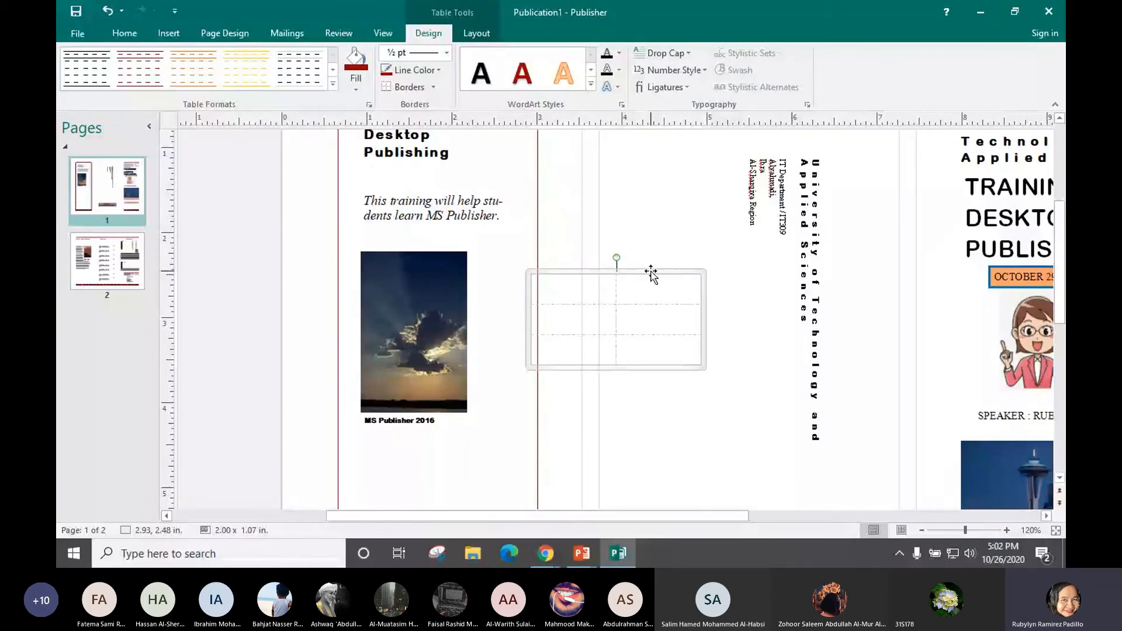
pyautogui.moveTo(564, 289); pyautogui.dragTo(656, 342)
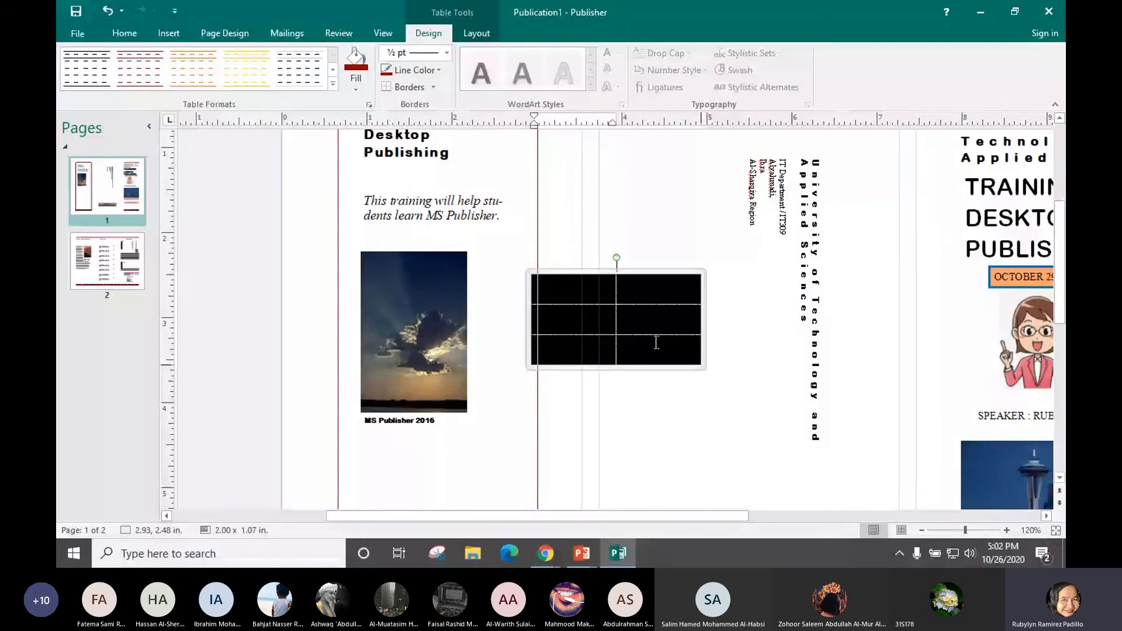
pyautogui.click(609, 299)
pyautogui.moveTo(609, 299); pyautogui.dragTo(646, 356)
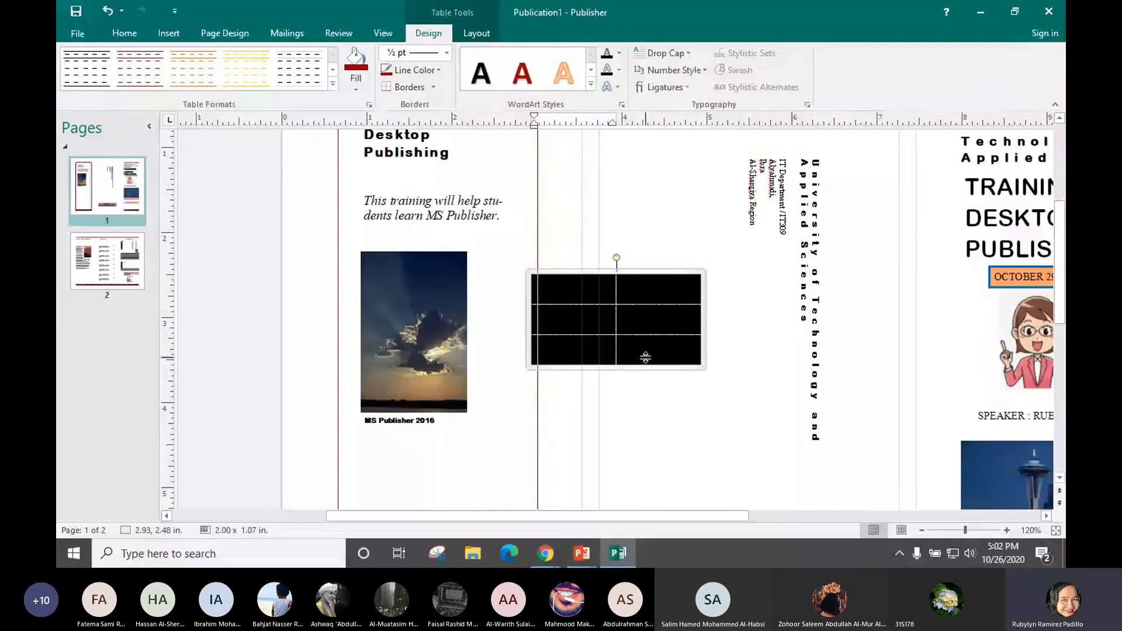
# Move the table below the MS Publisher 2016 photo
pyautogui.scroll(-2, 1061, 295)
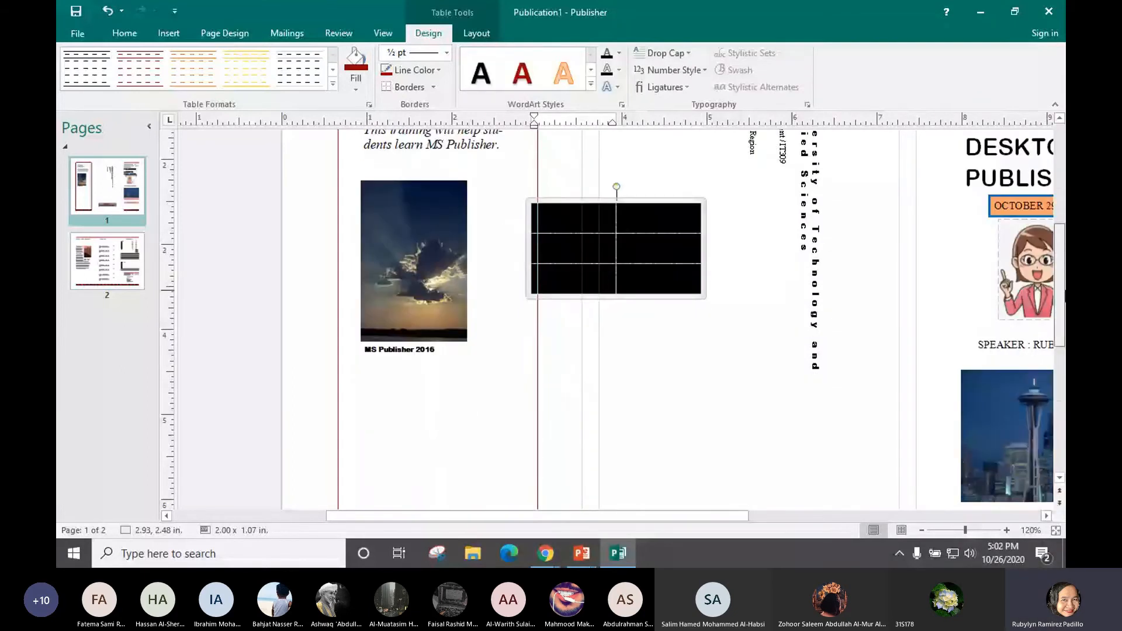
pyautogui.scroll(-1, 1064, 296)
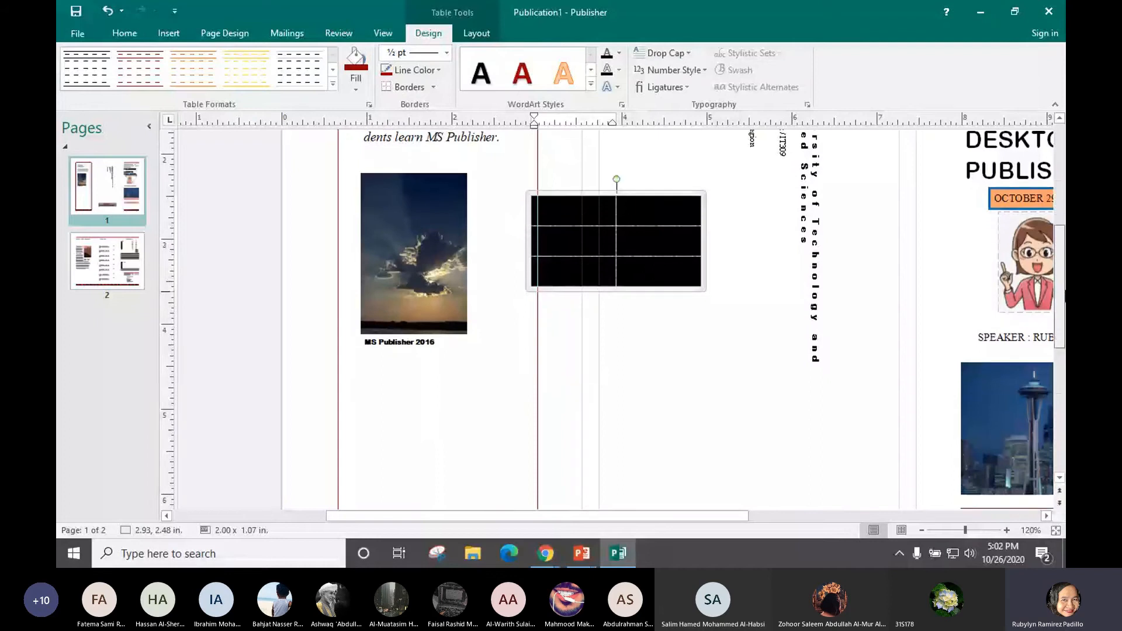
pyautogui.click(657, 197)
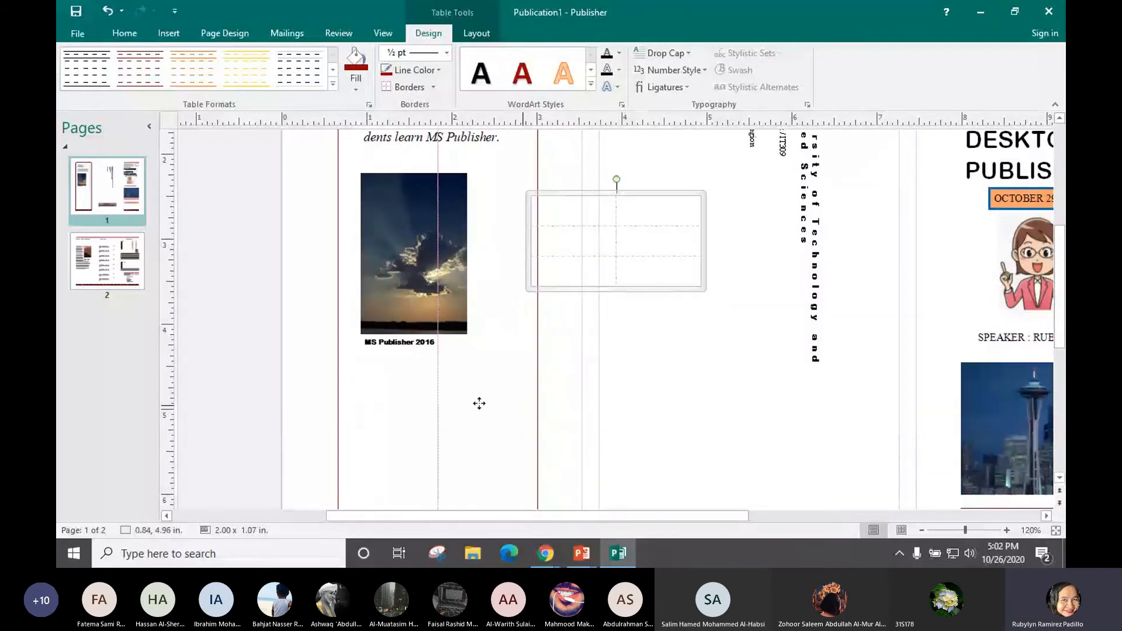
pyautogui.moveTo(462, 403); pyautogui.dragTo(474, 401)
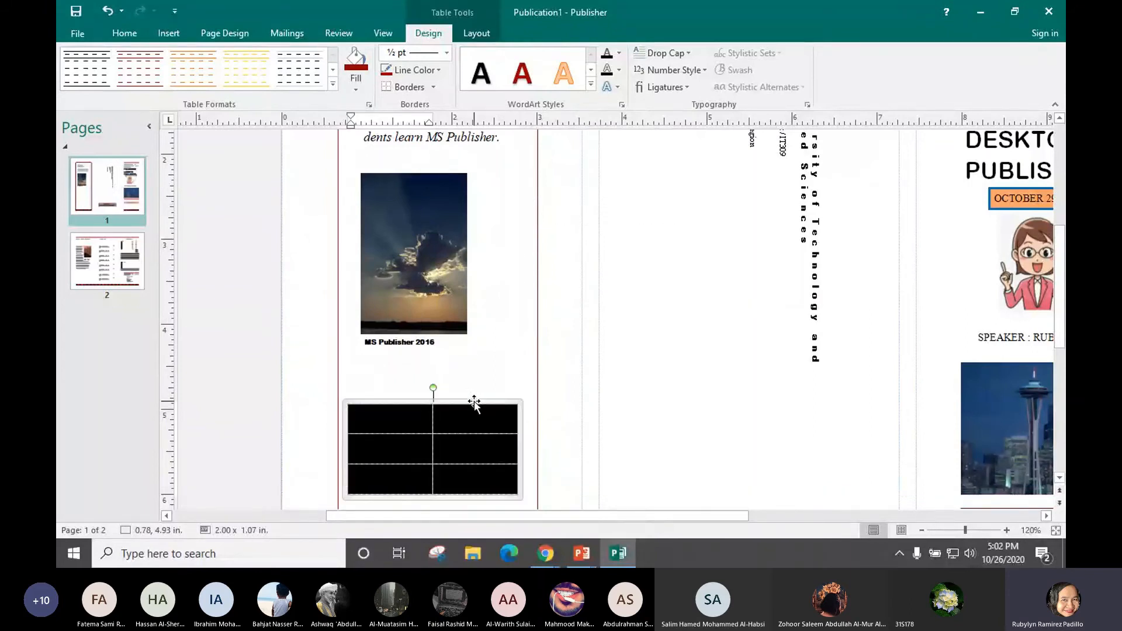
pyautogui.moveTo(1061, 242); pyautogui.dragTo(1061, 291)
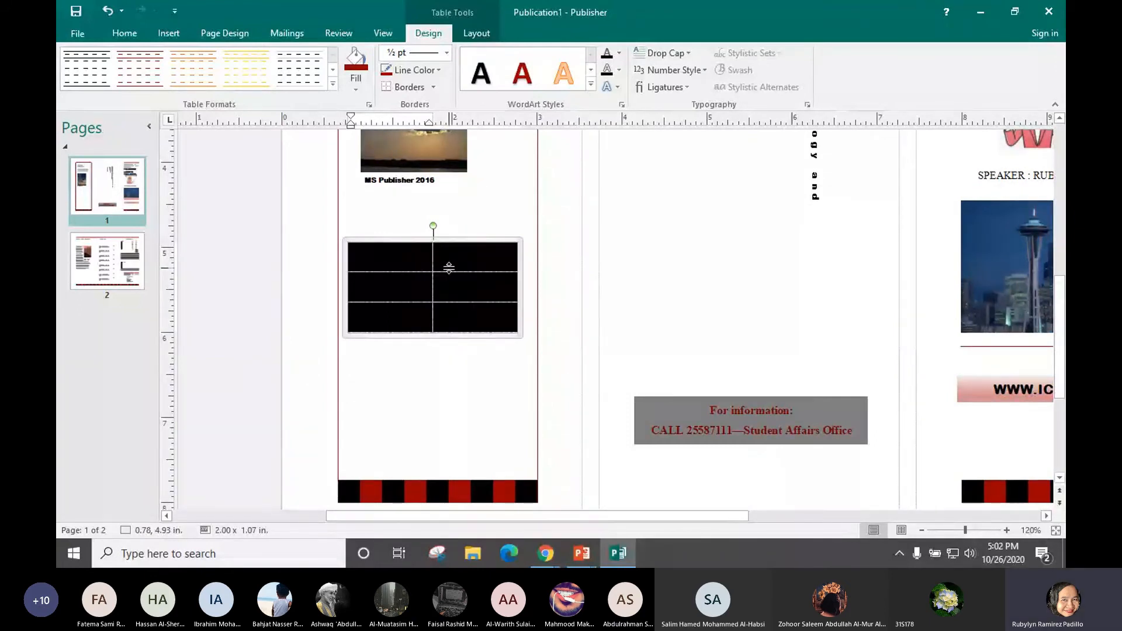
pyautogui.click(429, 289)
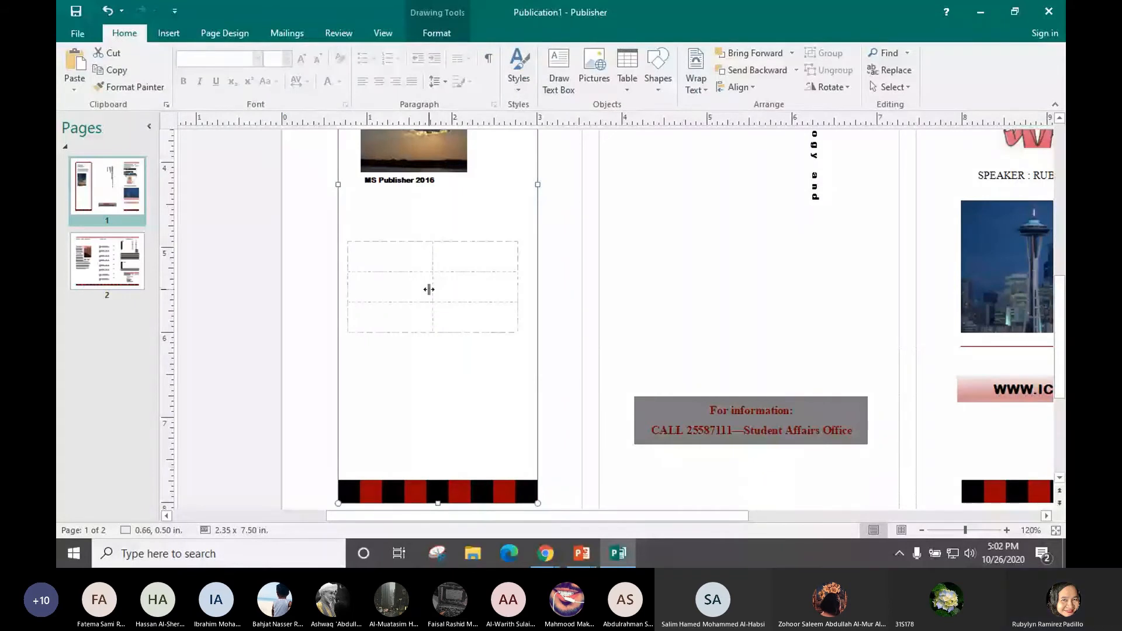
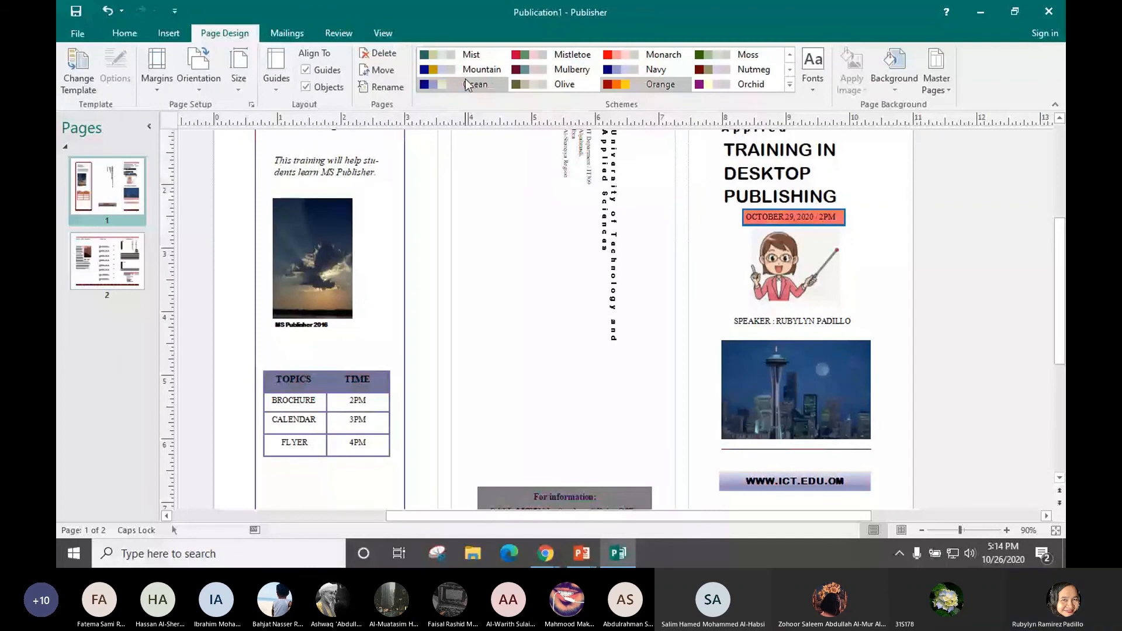
# Open Format Background through Page Design's Background > More Backgrounds
pyautogui.click(894, 79)
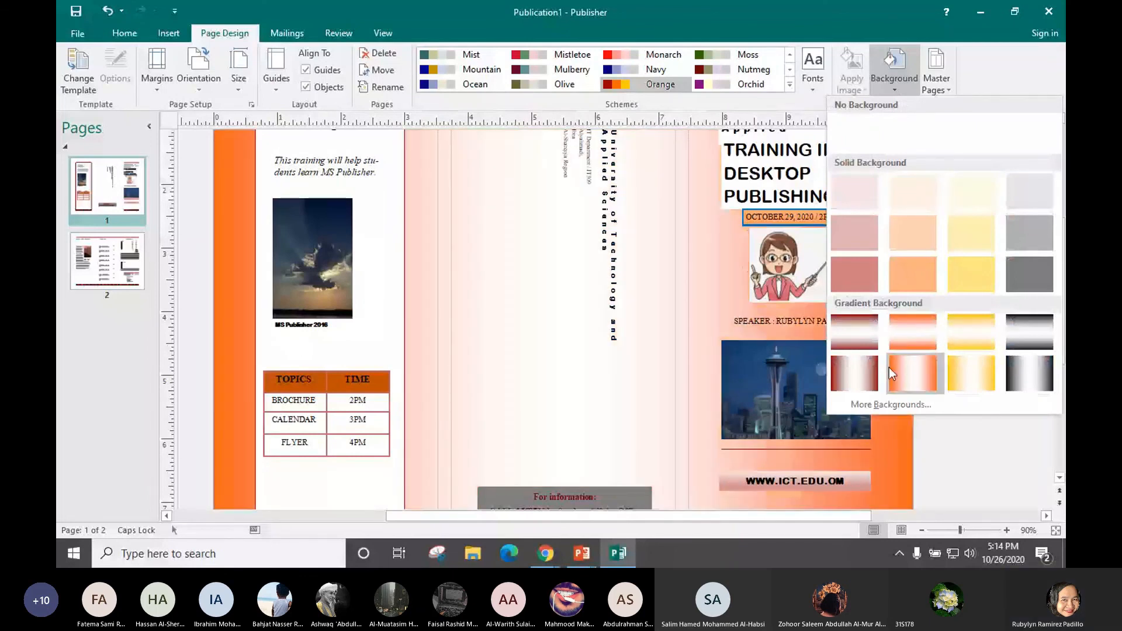
pyautogui.click(873, 404)
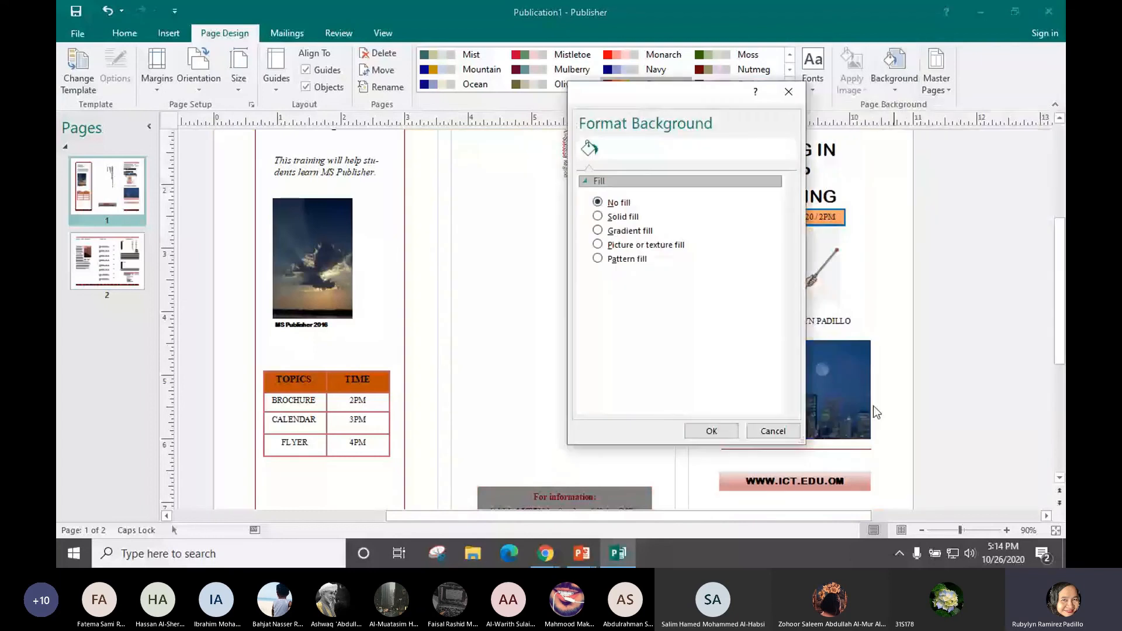
# Apply the Bouquet texture as the page's picture or texture background fill
pyautogui.click(621, 248)
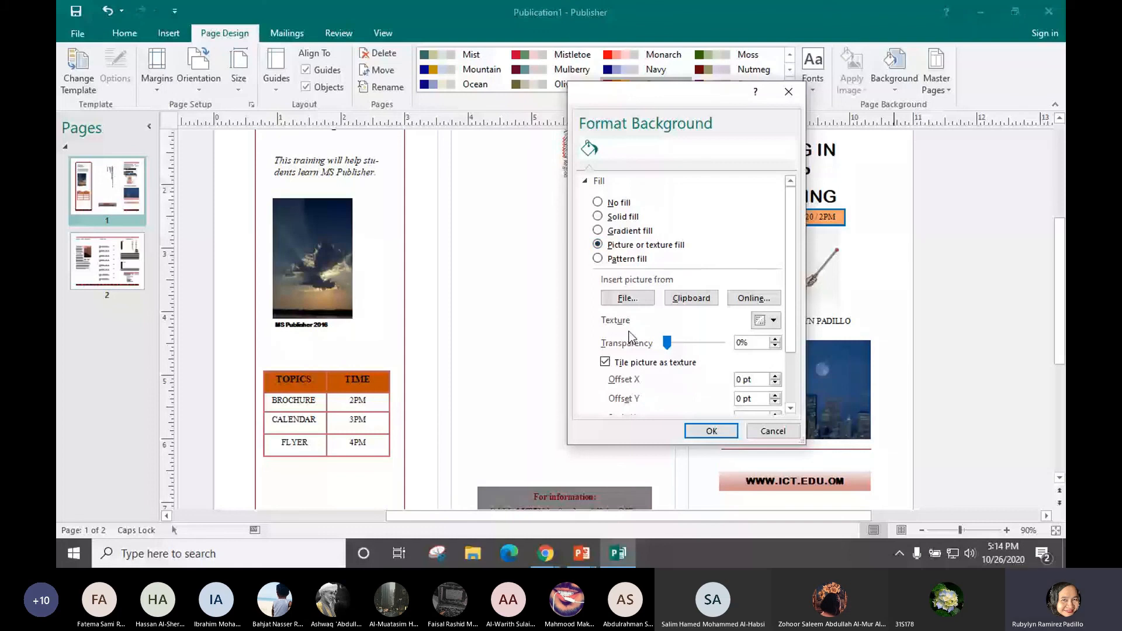
pyautogui.click(772, 321)
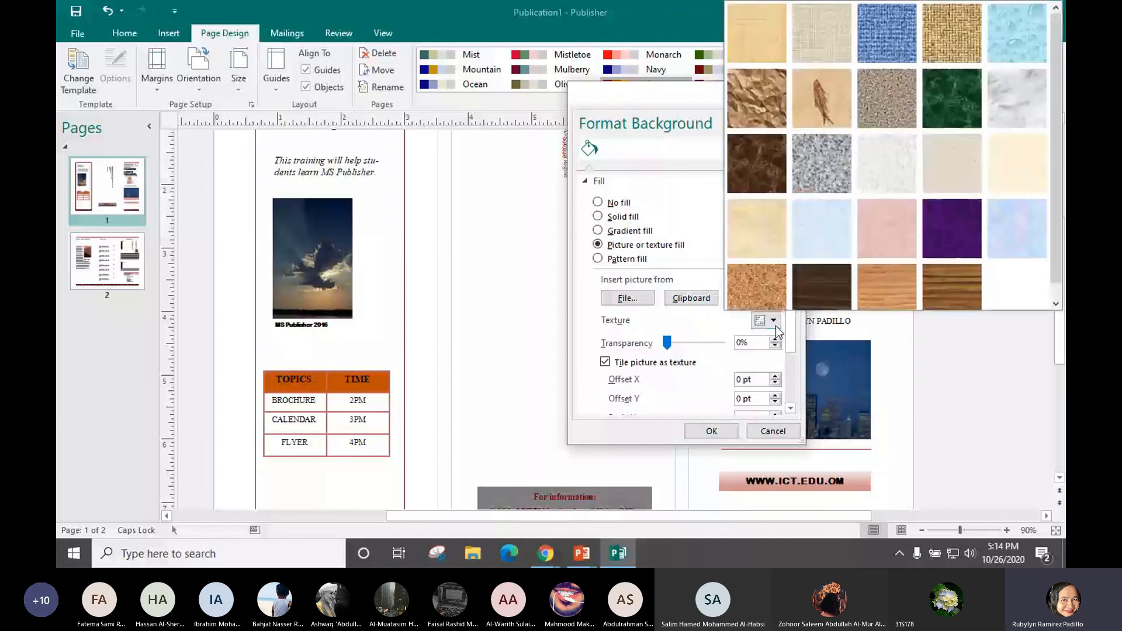
pyautogui.click(1006, 227)
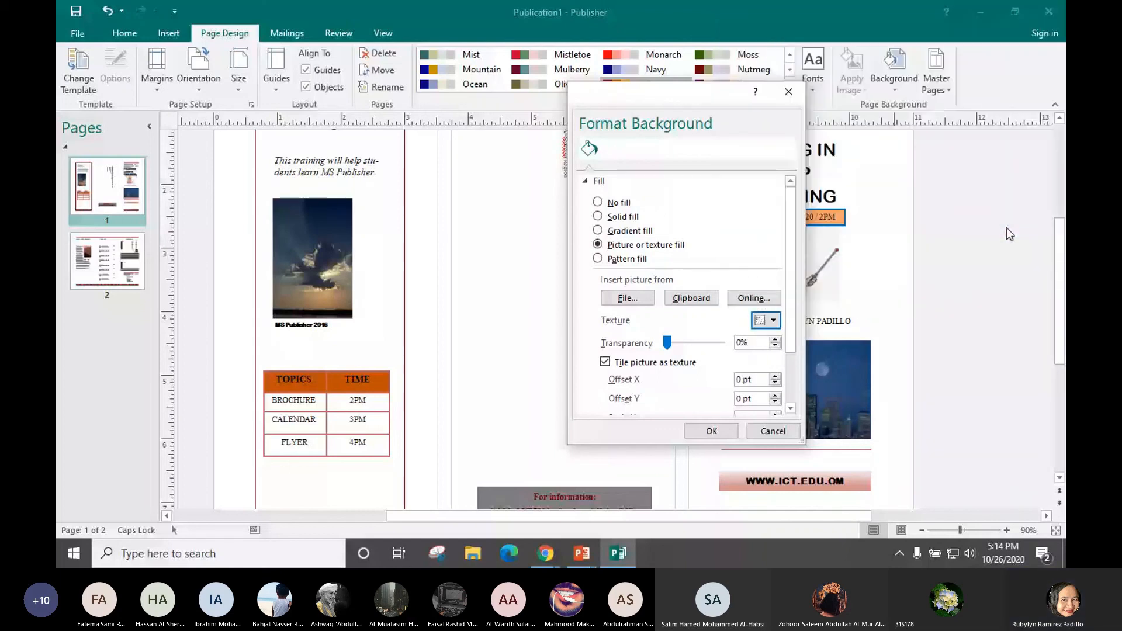
pyautogui.click(709, 431)
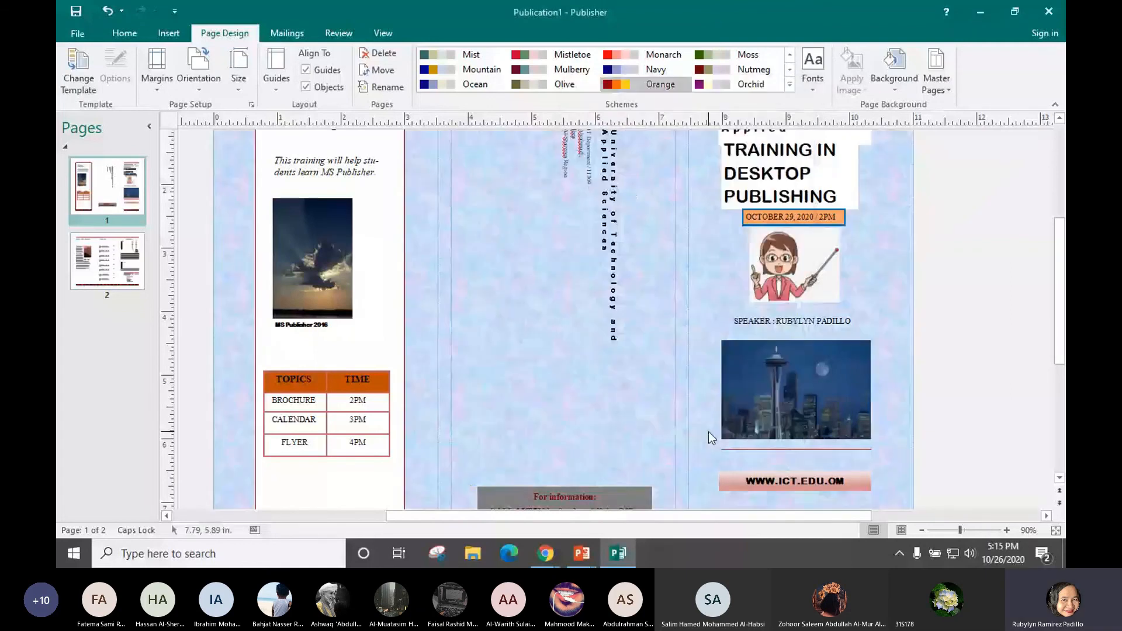
# Reapply the Bouquet background, zoom the page to 60%, and switch to the PowerPoint slides
pyautogui.moveTo(1061, 339); pyautogui.dragTo(1064, 350)
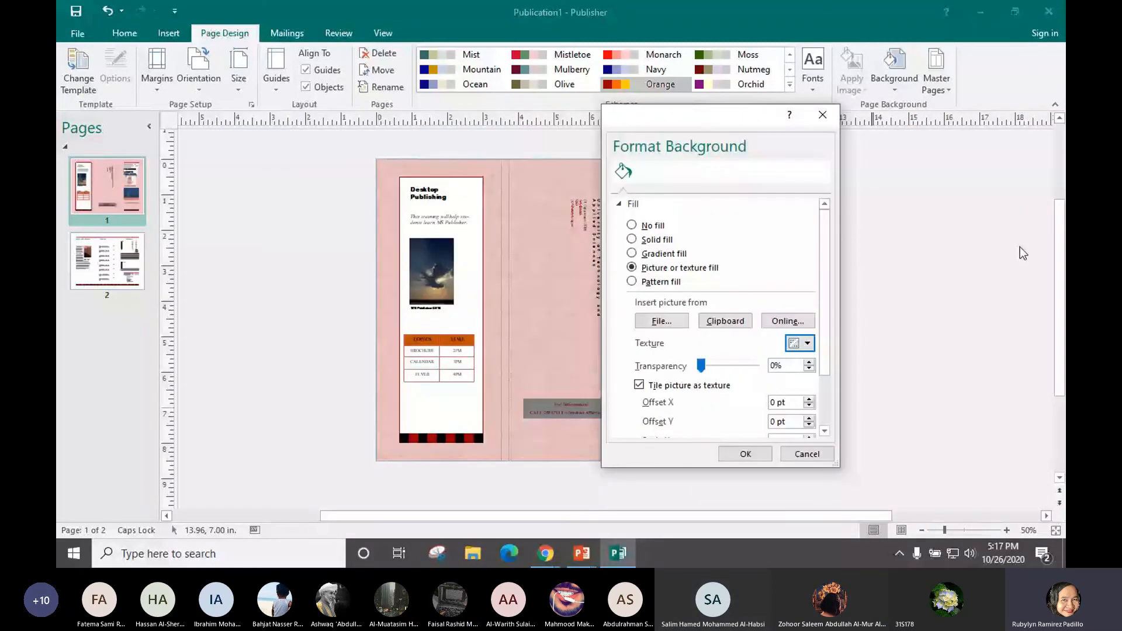
pyautogui.click(748, 457)
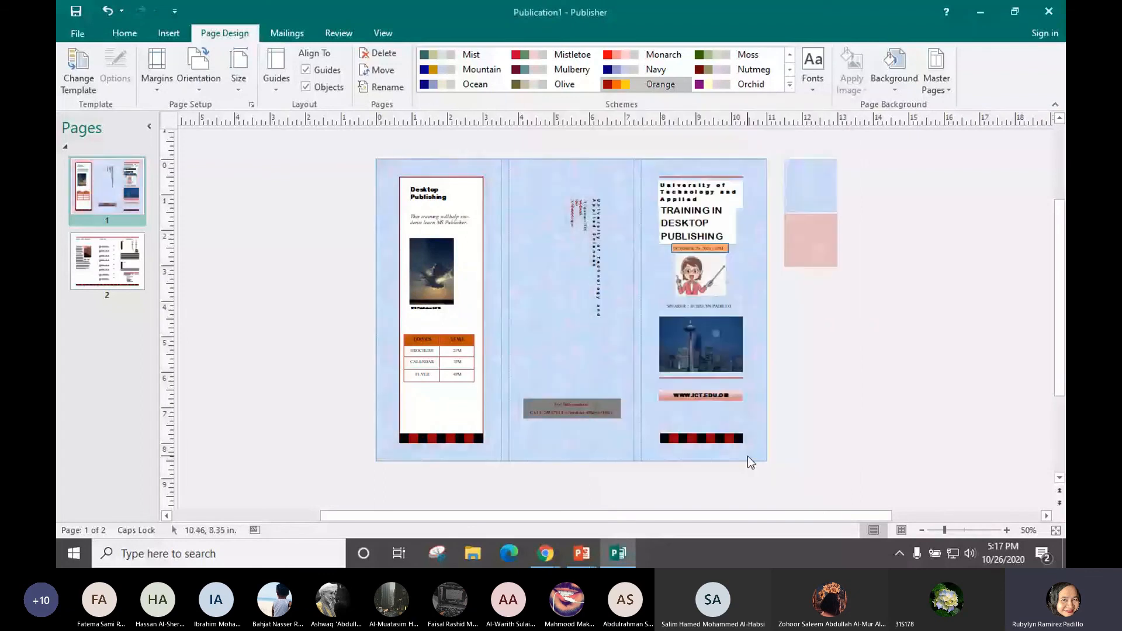
pyautogui.click(1006, 530)
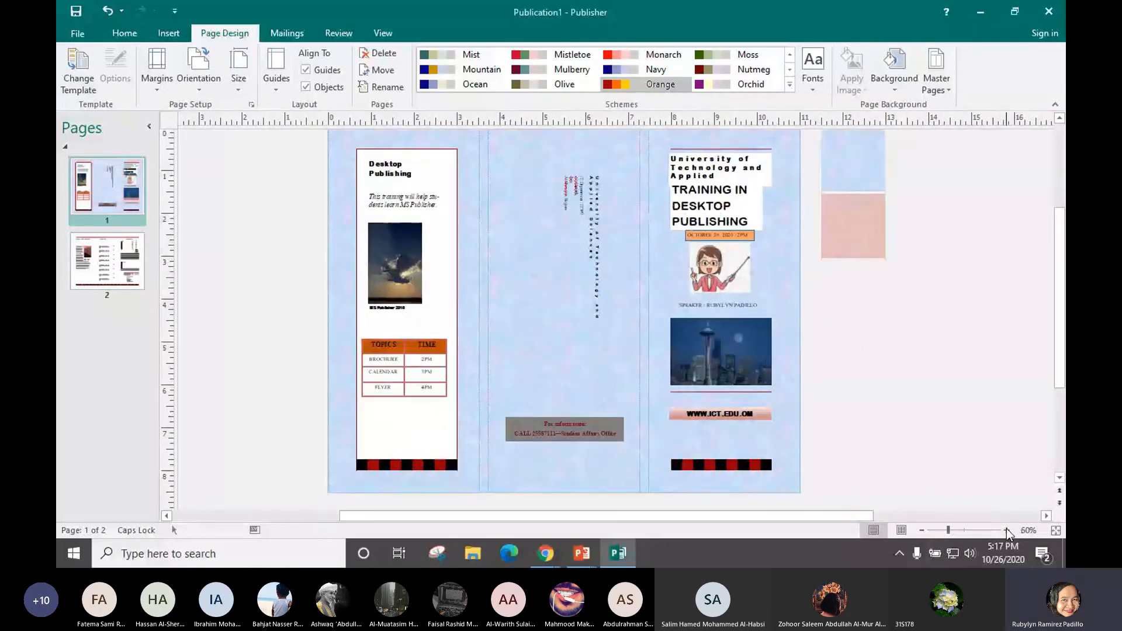
pyautogui.hotkey('alt', 'Tab')
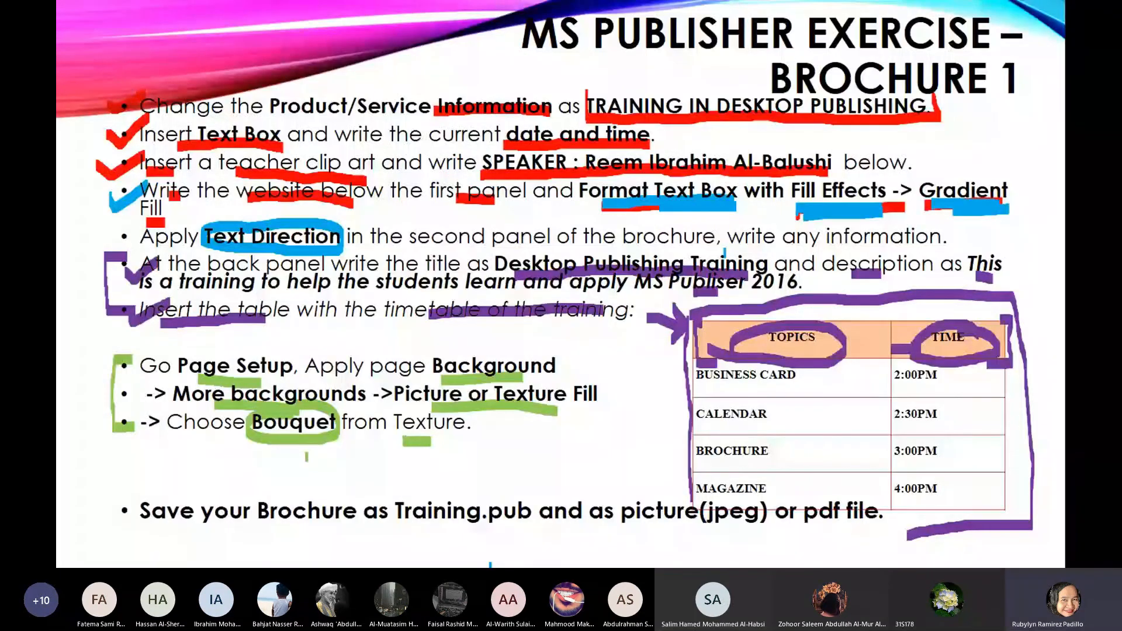
# Mark Save, Training.pub and (jpeg) or pdf in green on the slide, then return to Publisher
pyautogui.moveTo(143, 482); pyautogui.dragTo(140, 486)
pyautogui.moveTo(492, 532); pyautogui.dragTo(537, 536)
pyautogui.moveTo(679, 525); pyautogui.dragTo(875, 536)
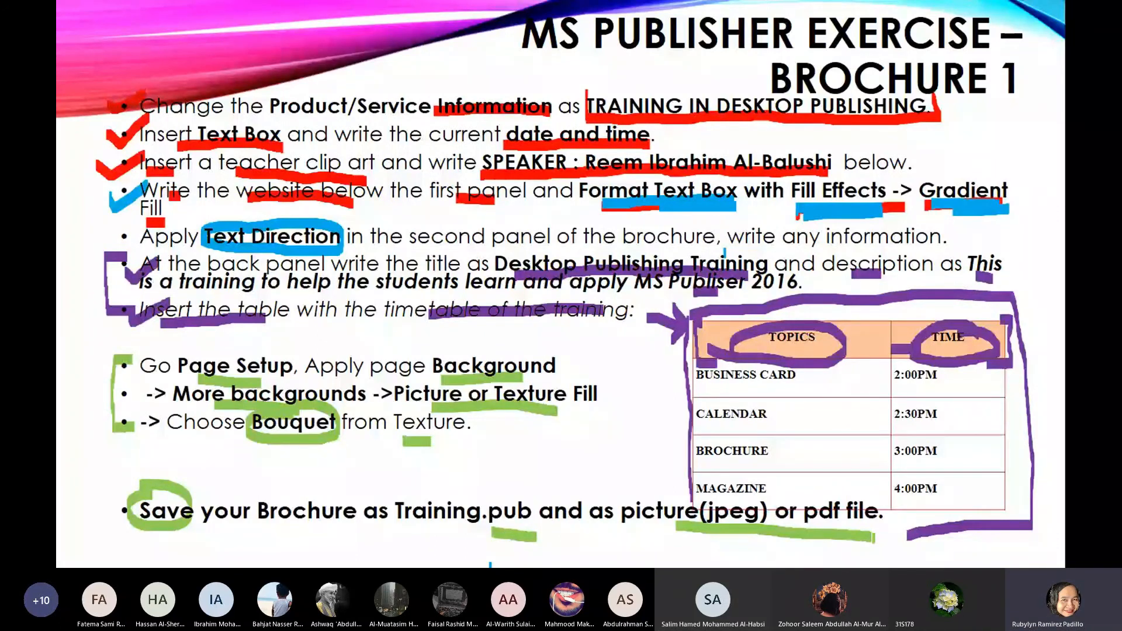
pyautogui.moveTo(875, 537); pyautogui.dragTo(881, 538)
pyautogui.hotkey('alt', 'Tab')
pyautogui.click(699, 205)
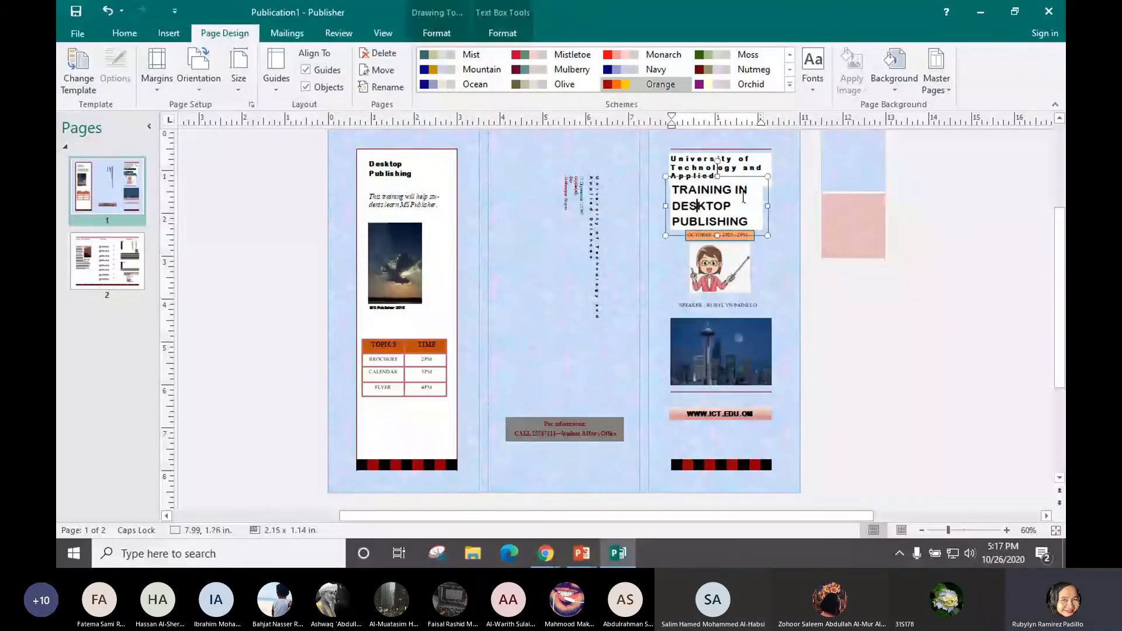
# Shrink the TRAINING IN DESKTOP PUBLISHING box to 1.95 x 1.02 in and nudge it right
pyautogui.click(767, 167)
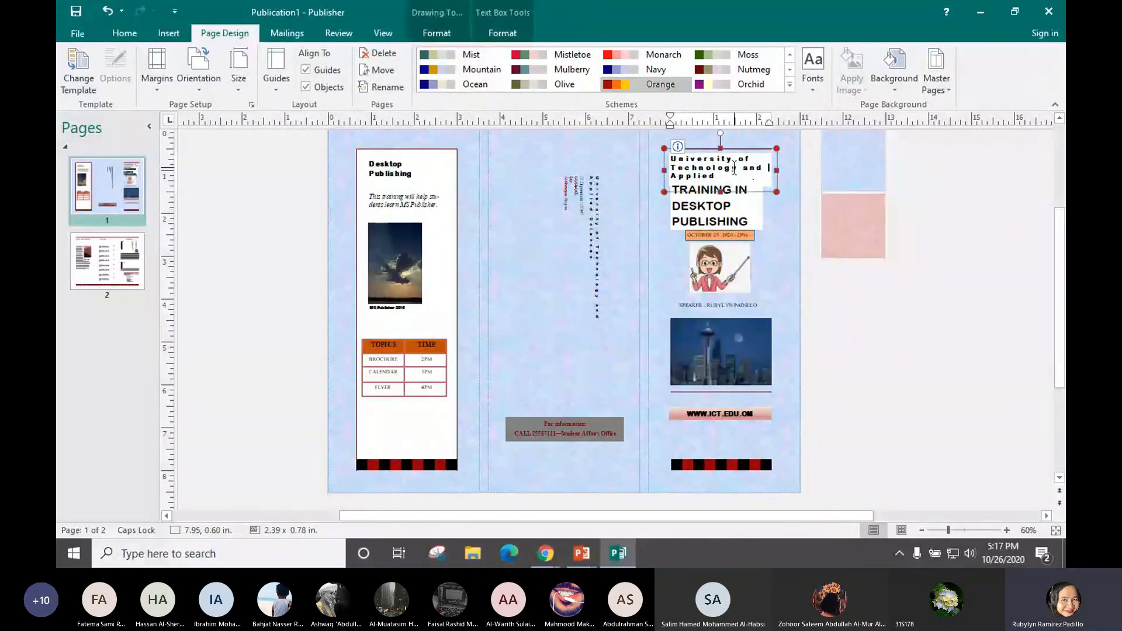
pyautogui.click(710, 211)
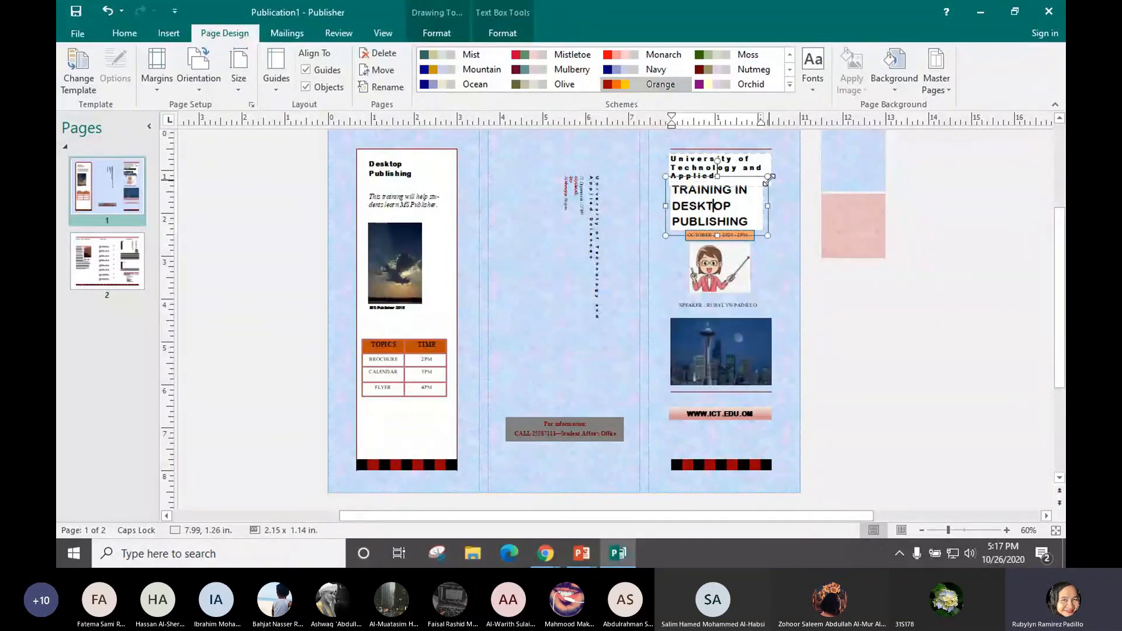
pyautogui.moveTo(766, 180); pyautogui.dragTo(761, 184)
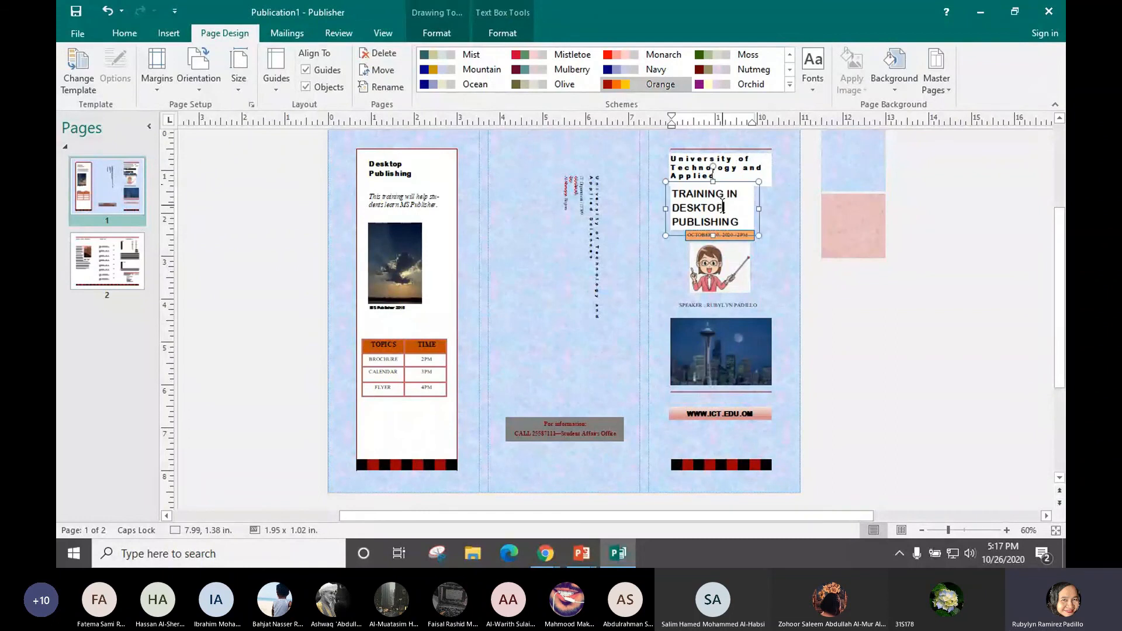
pyautogui.moveTo(730, 184); pyautogui.dragTo(737, 184)
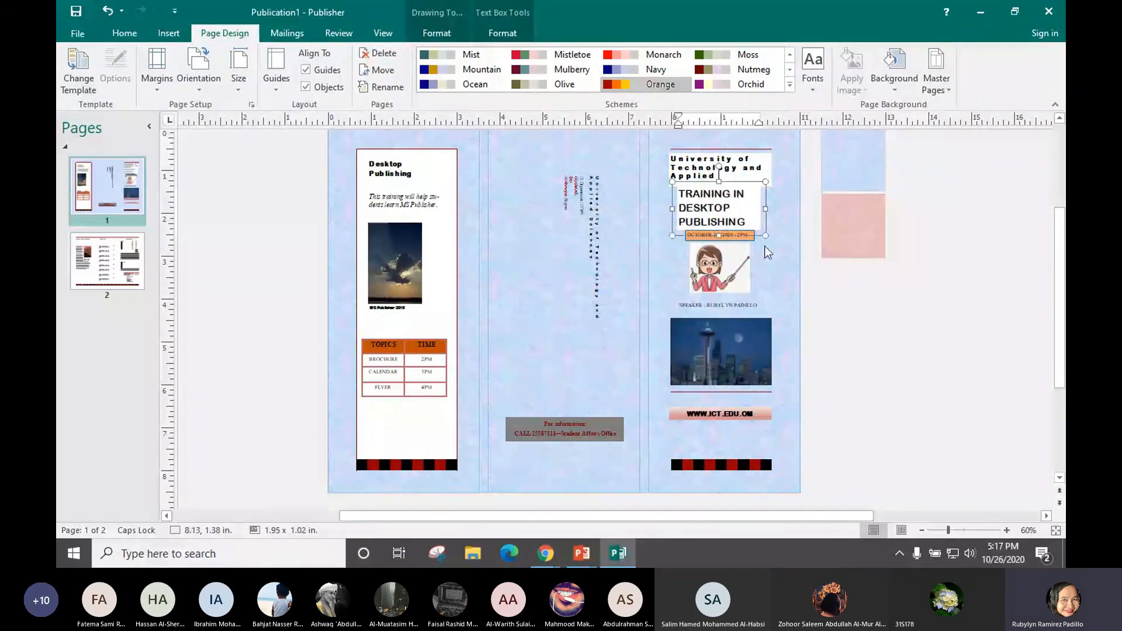
pyautogui.click(772, 256)
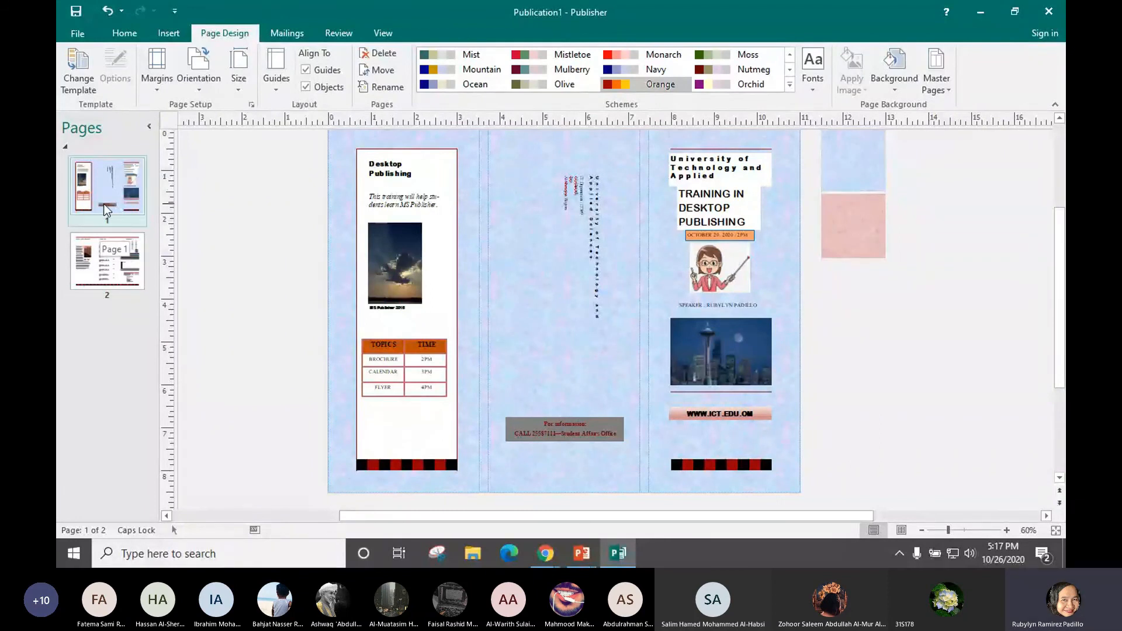
pyautogui.click(100, 266)
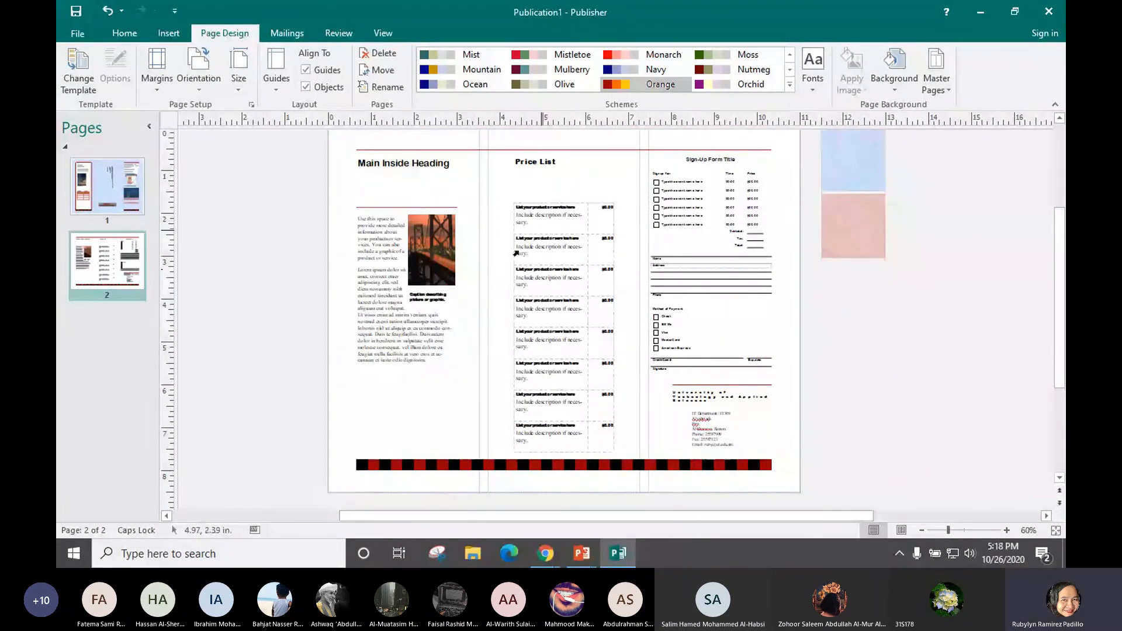
pyautogui.click(107, 184)
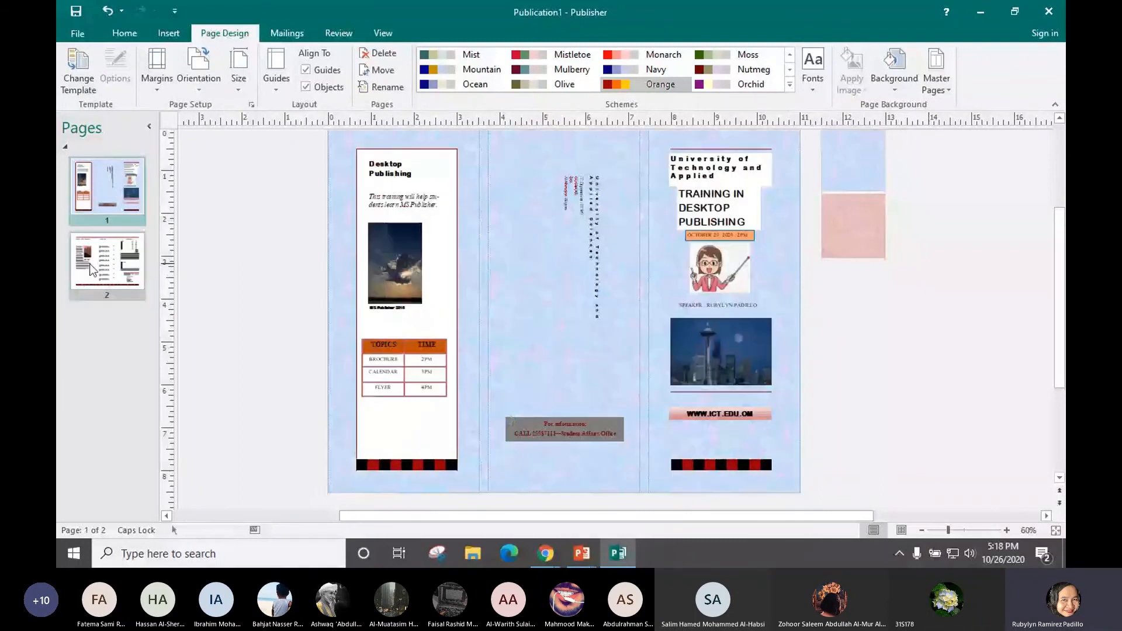
pyautogui.click(90, 265)
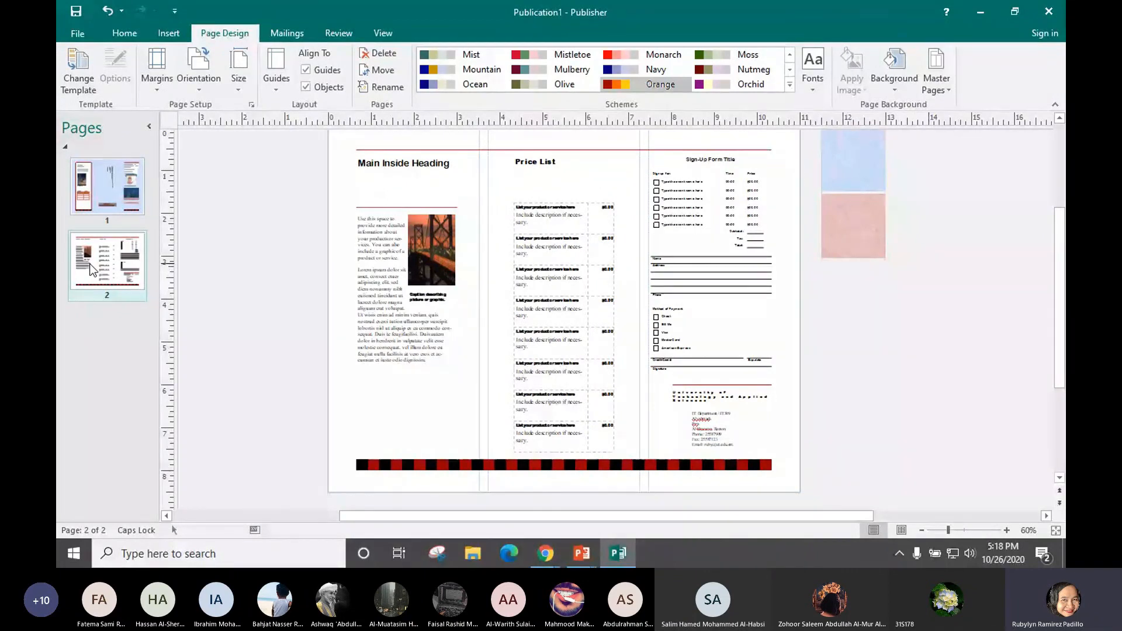
pyautogui.click(107, 201)
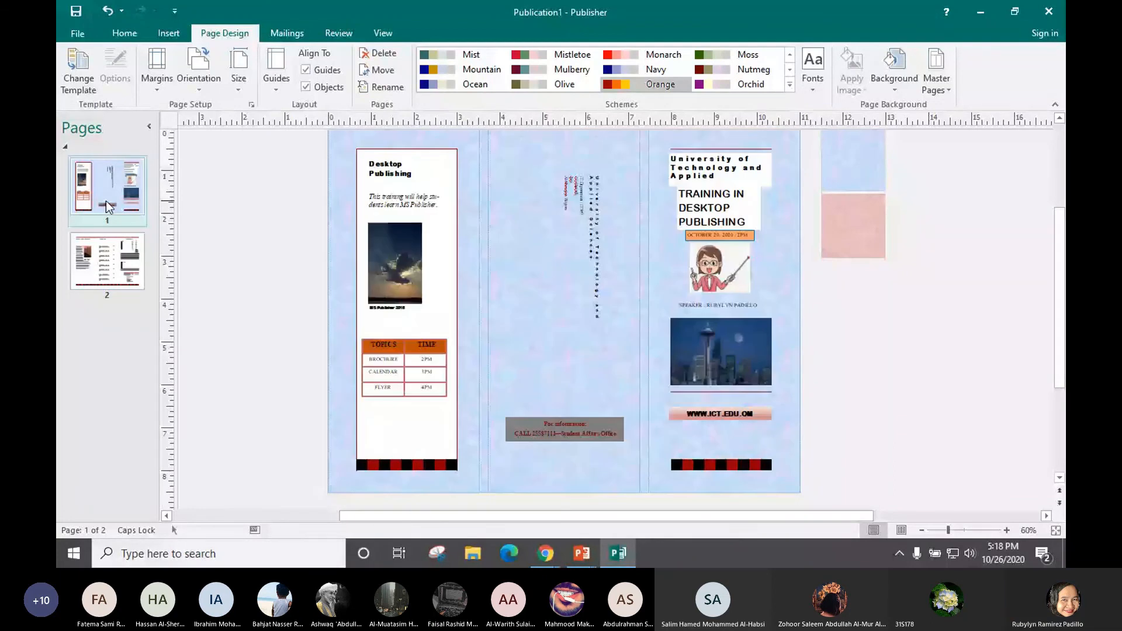
pyautogui.click(107, 273)
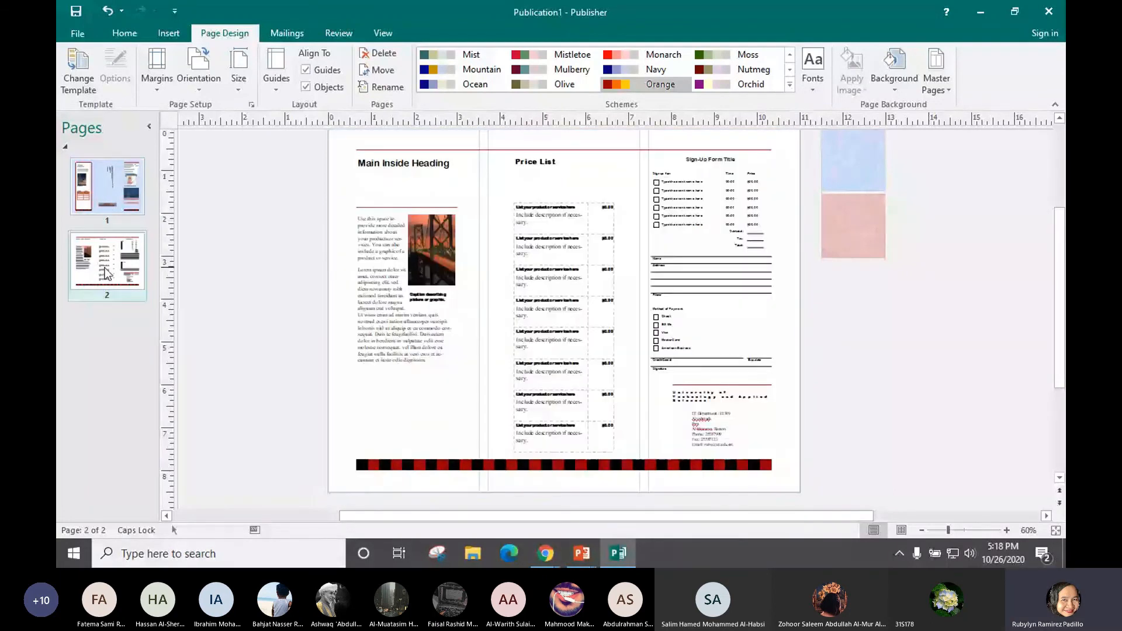
pyautogui.click(108, 195)
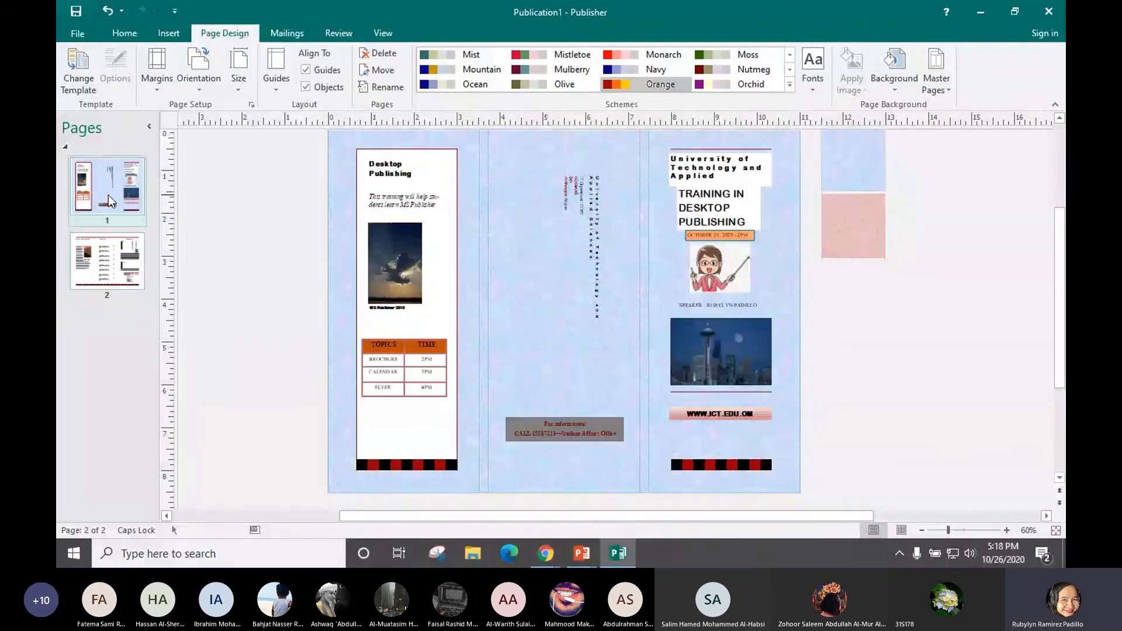
# Browse Save As to Desktop > temp2 > Chapter 2 MS Publisher > Exercises Sem1 AY2020-21 > Section2
pyautogui.click(78, 36)
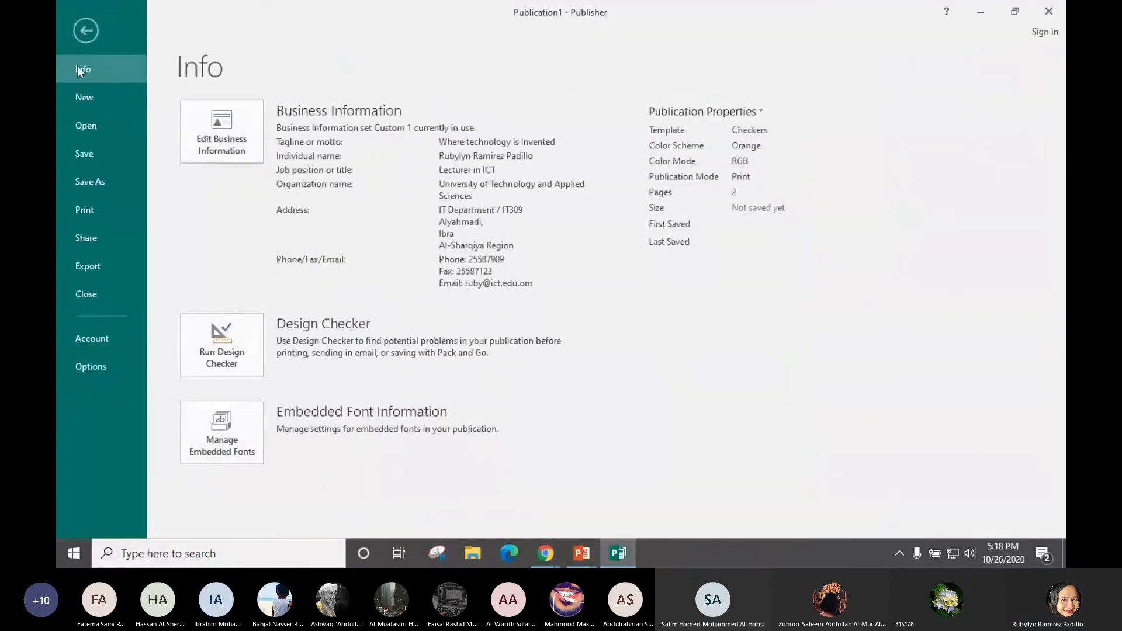
pyautogui.click(88, 183)
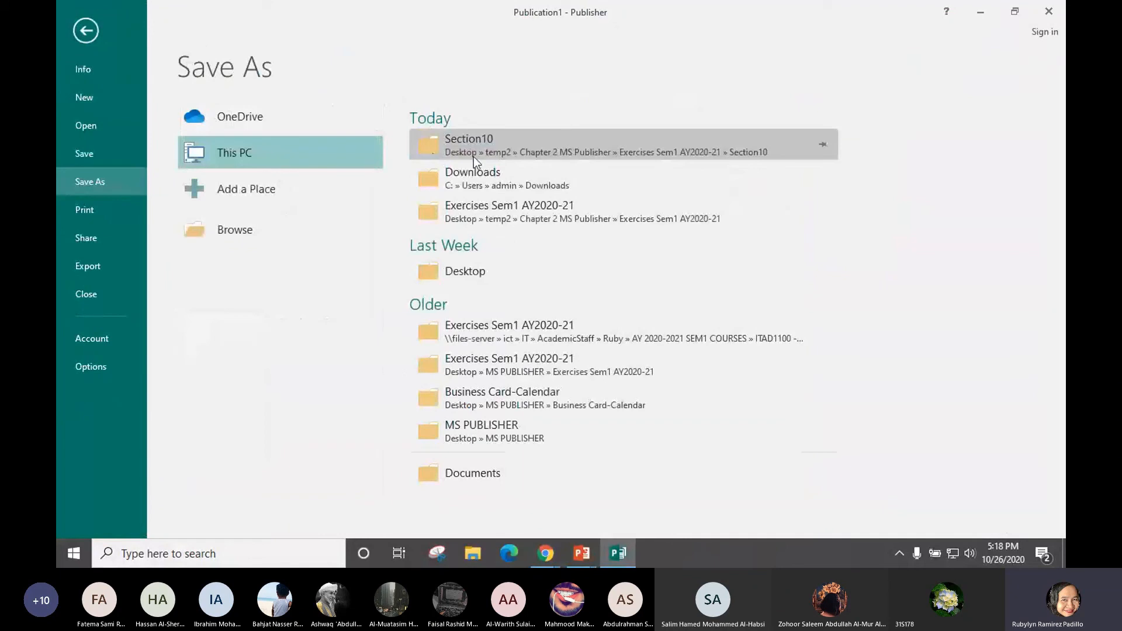
pyautogui.click(465, 271)
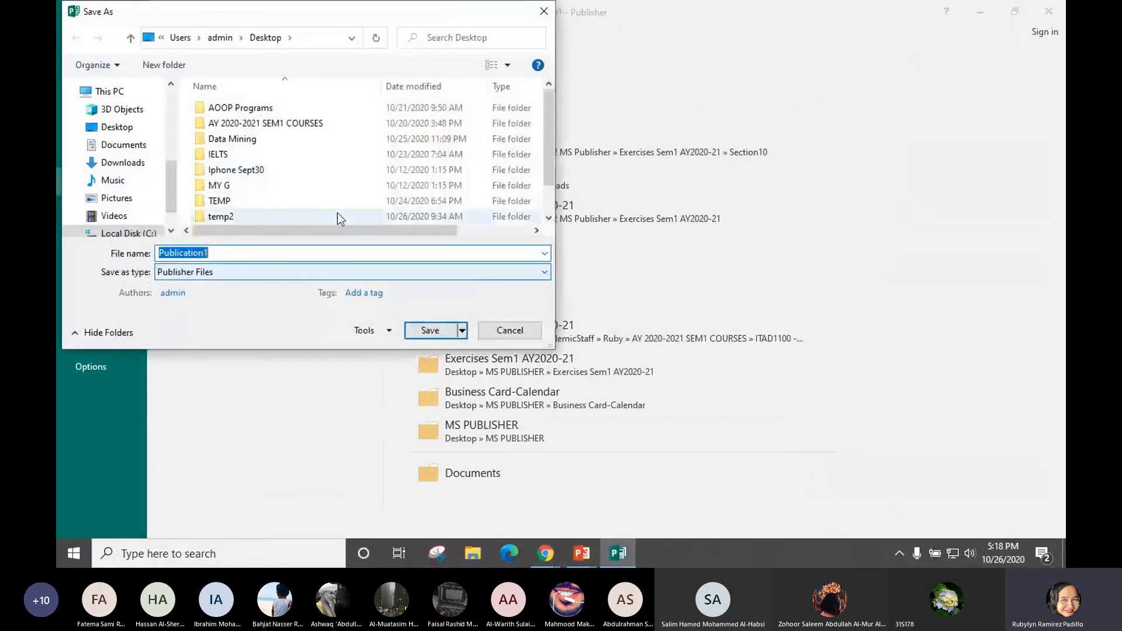
pyautogui.doubleClick(217, 217)
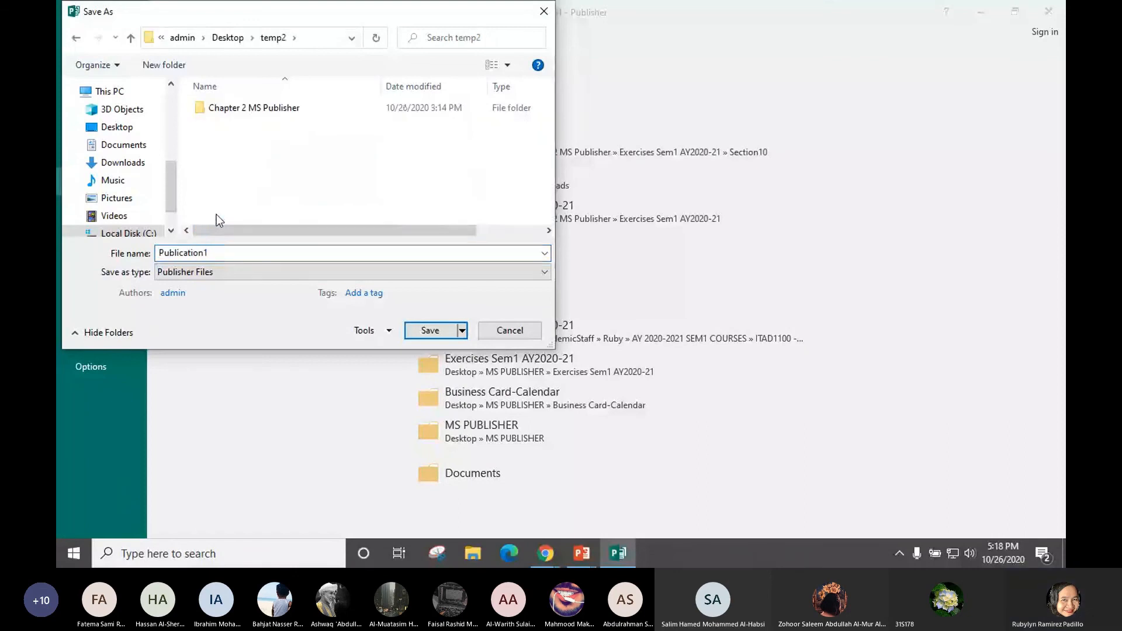
pyautogui.doubleClick(275, 112)
pyautogui.doubleClick(268, 138)
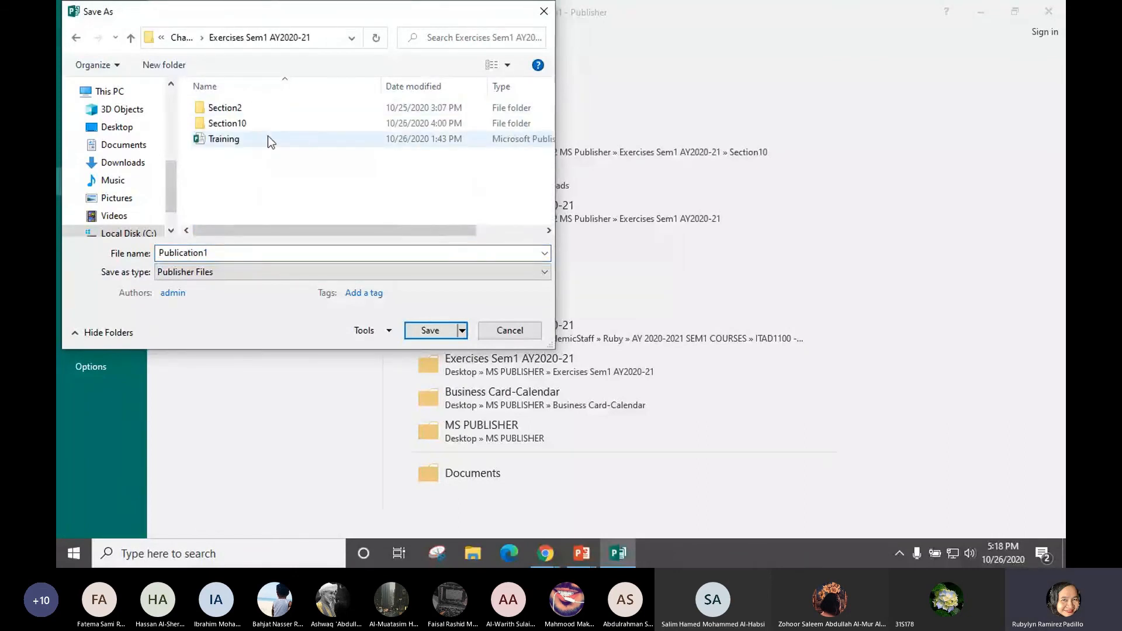
pyautogui.doubleClick(254, 107)
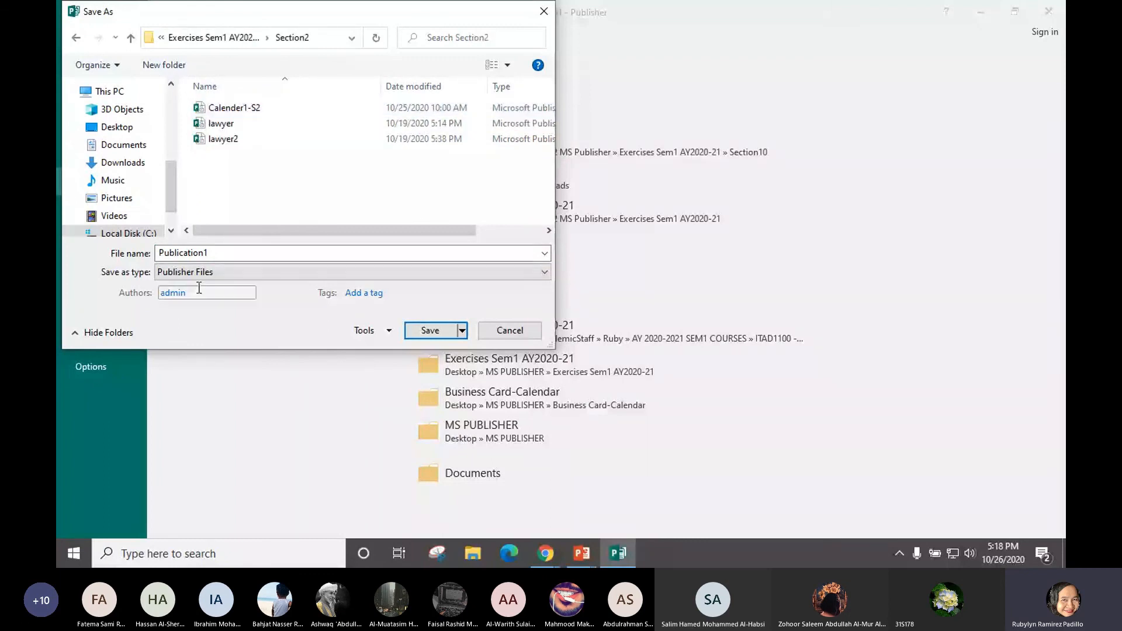
# Enter TrainingS2Brochure as the file name
pyautogui.click(216, 253)
pyautogui.write('tRIF')
pyautogui.press('BackSpace')
pyautogui.press('BackSpace')
pyautogui.press('BackSpace')
pyautogui.press('BackSpace')
pyautogui.write('Tra')
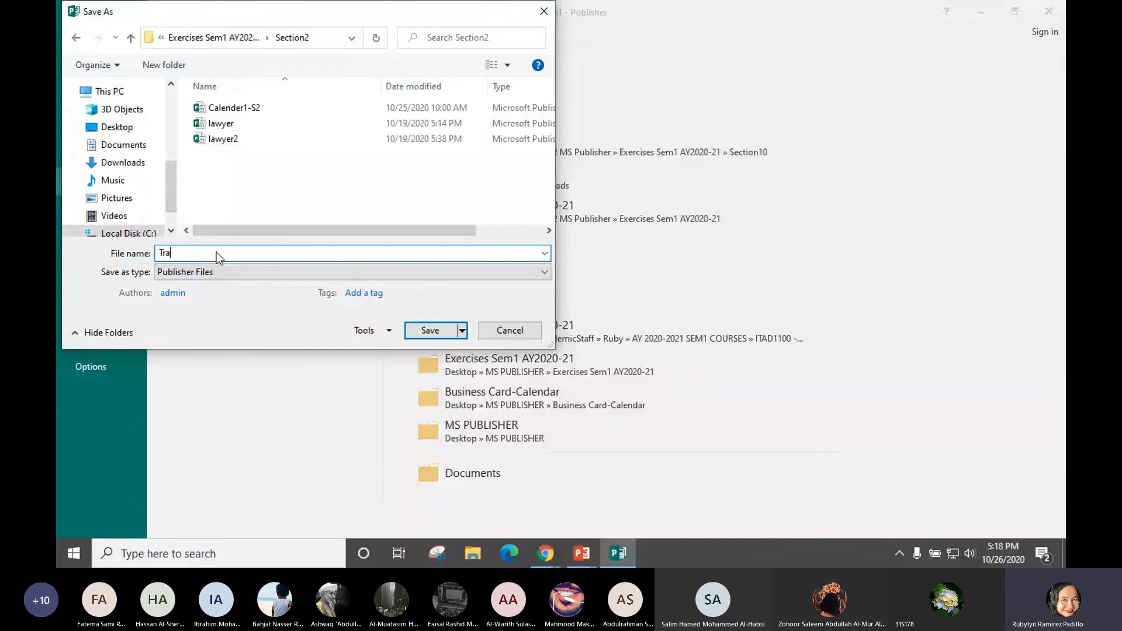
pyautogui.write('ining')
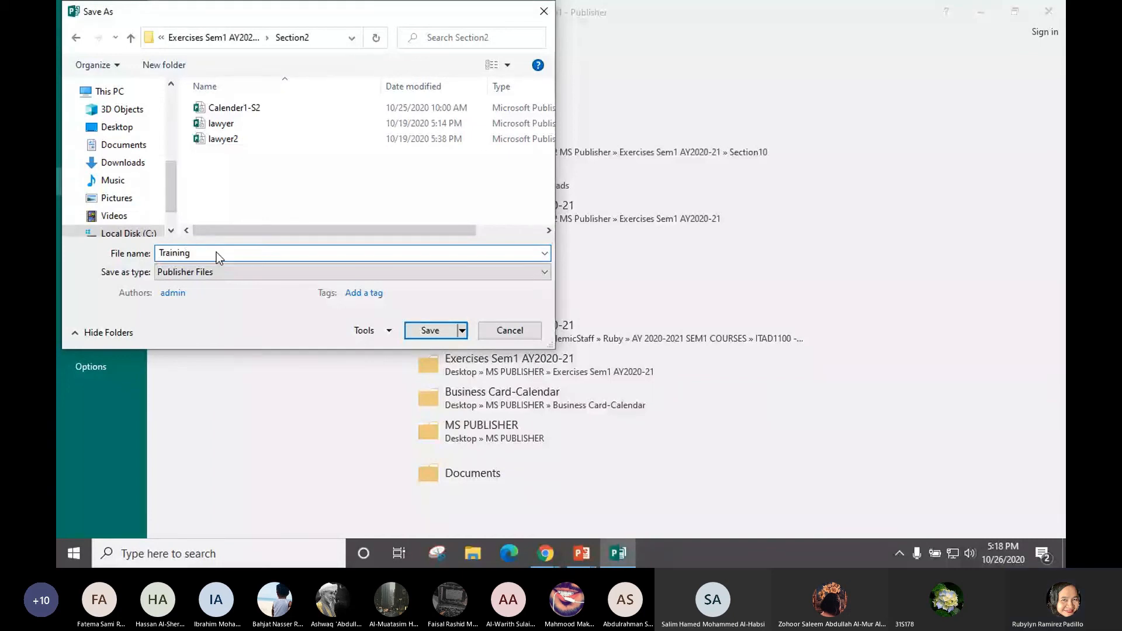
pyautogui.write('S2')
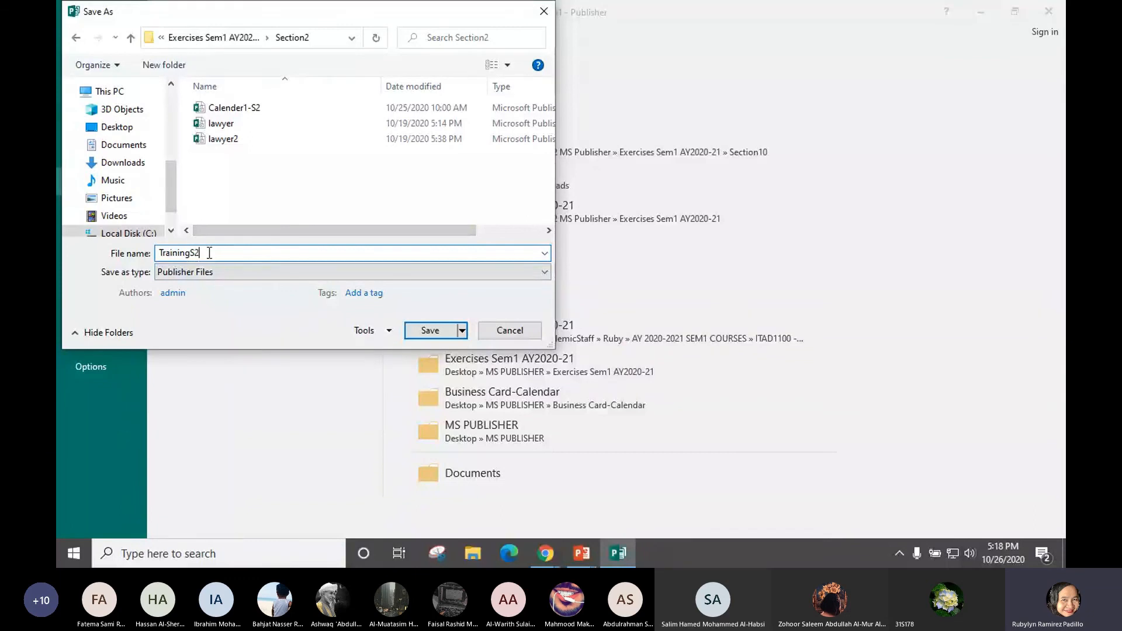
pyautogui.write('Bs')
pyautogui.press('BackSpace')
pyautogui.write('rochure')
# Save the brochure, then start a PDF Save As in the Section2 folder
pyautogui.click(430, 331)
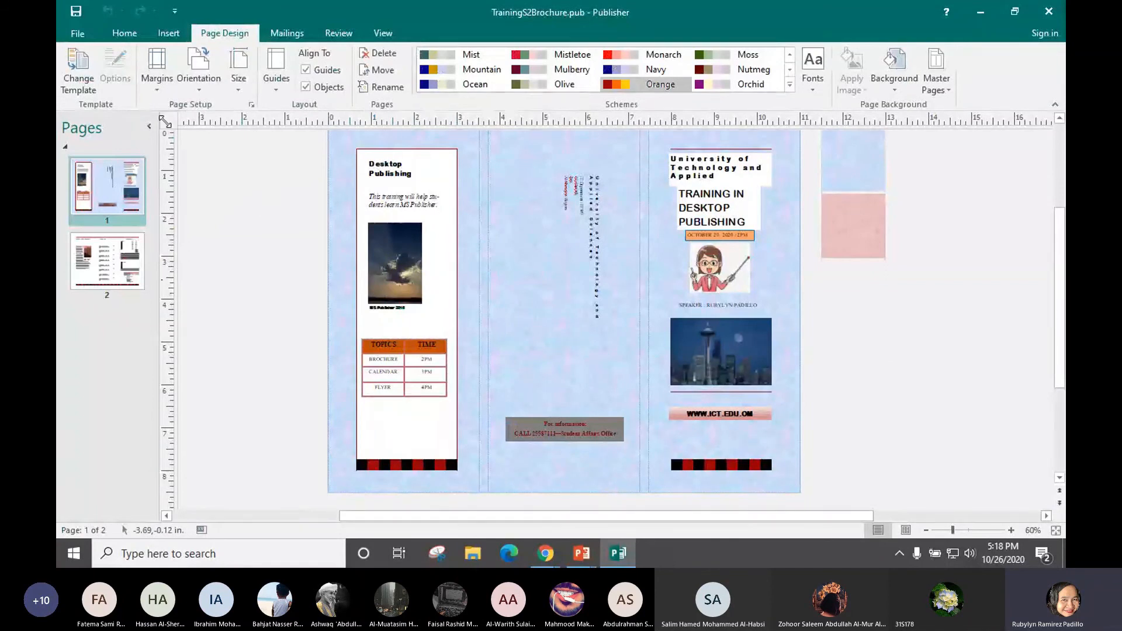
pyautogui.click(79, 35)
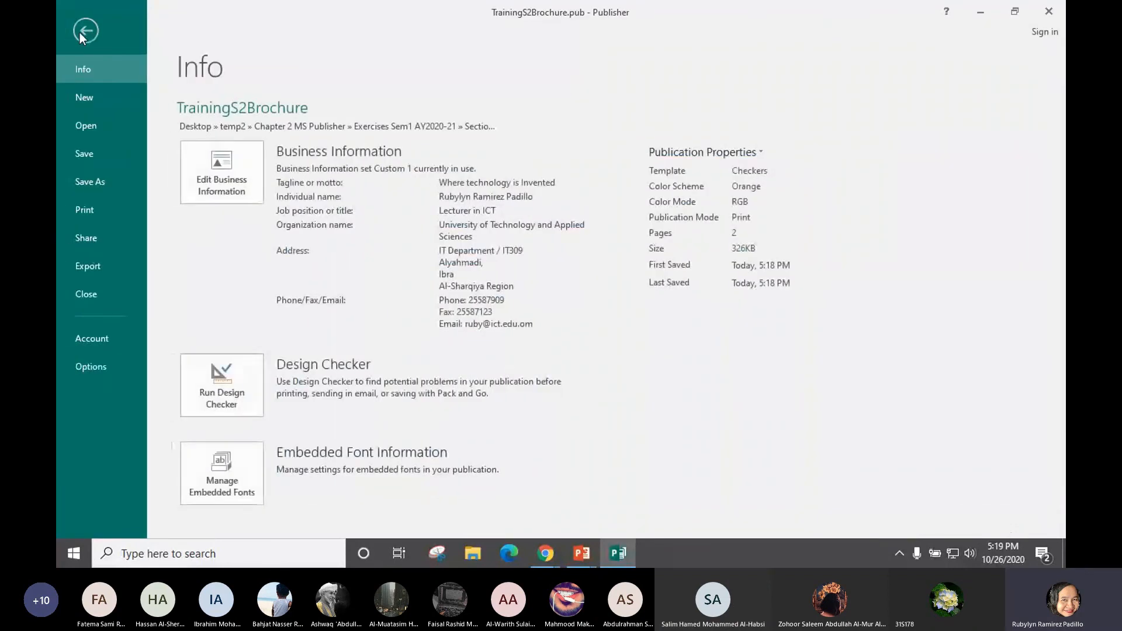
pyautogui.click(94, 181)
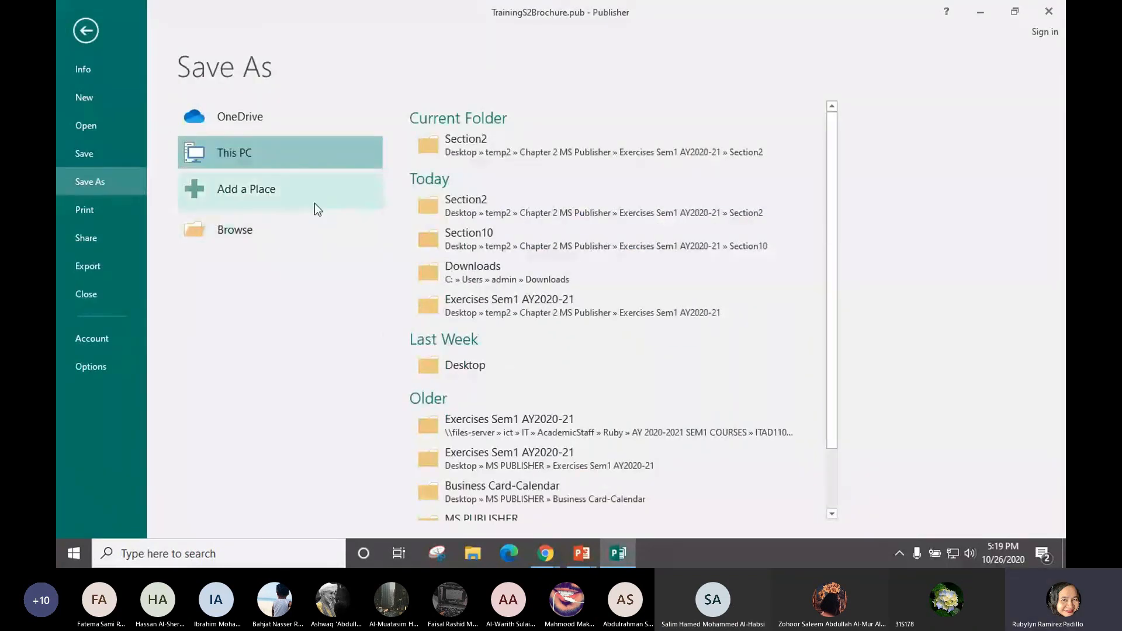
pyautogui.click(457, 153)
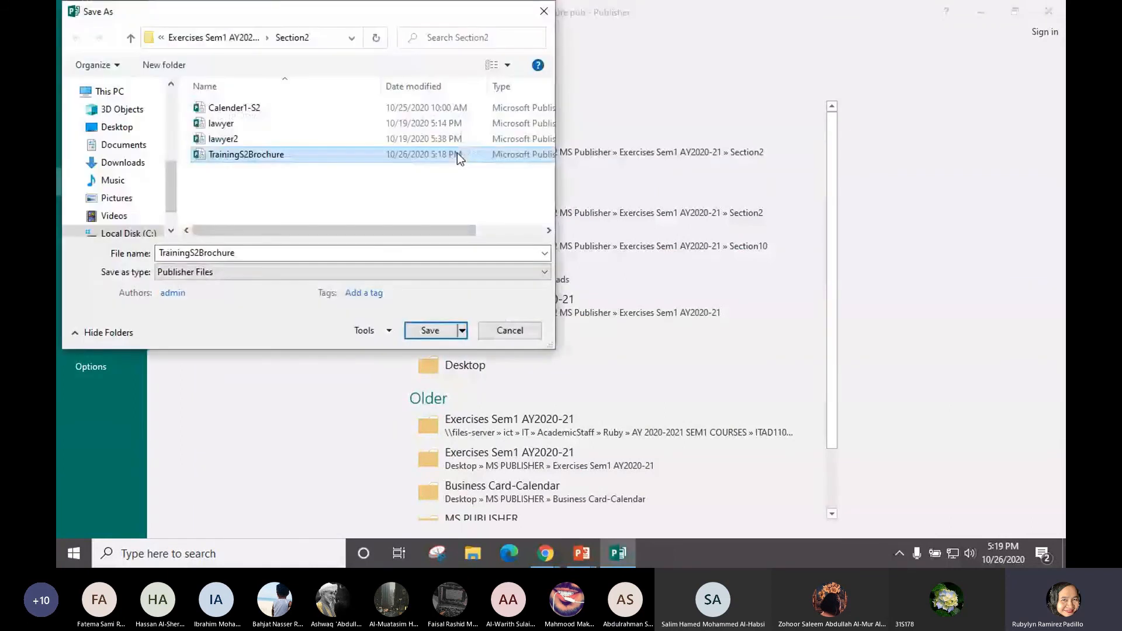
pyautogui.click(280, 274)
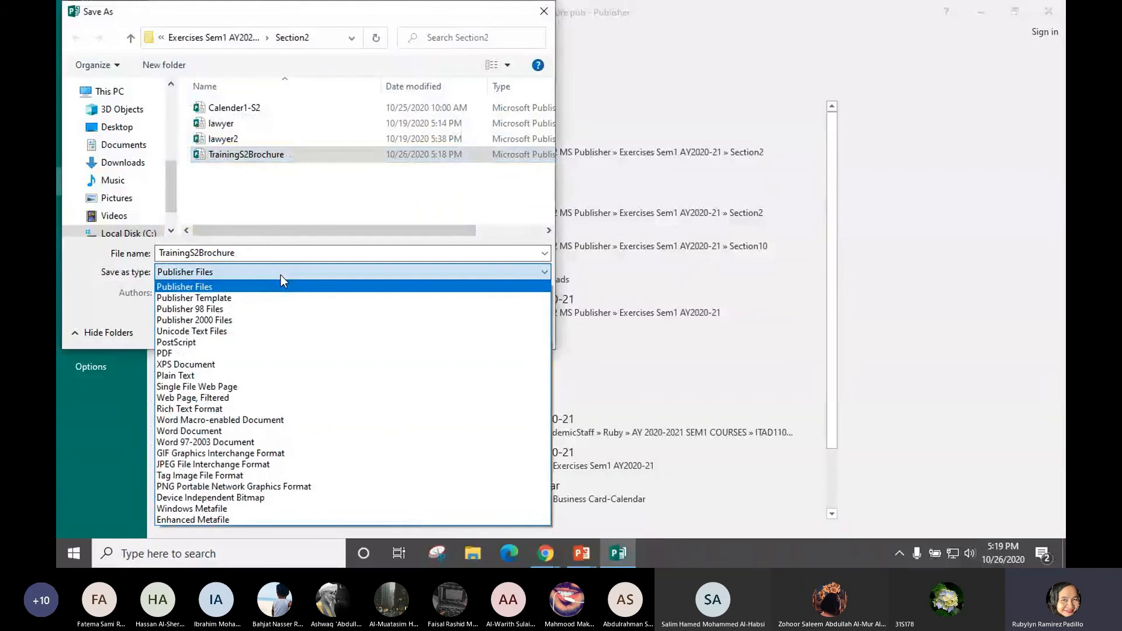
pyautogui.click(262, 355)
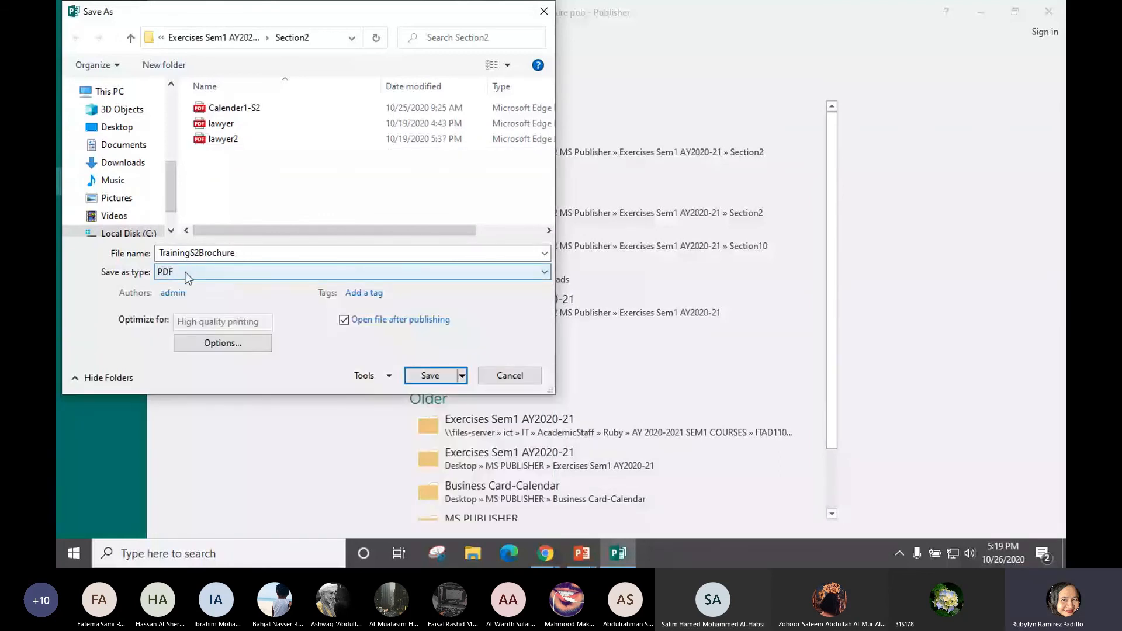
# Decline replacing the existing file and rename the PDF to Brochures2
pyautogui.click(442, 376)
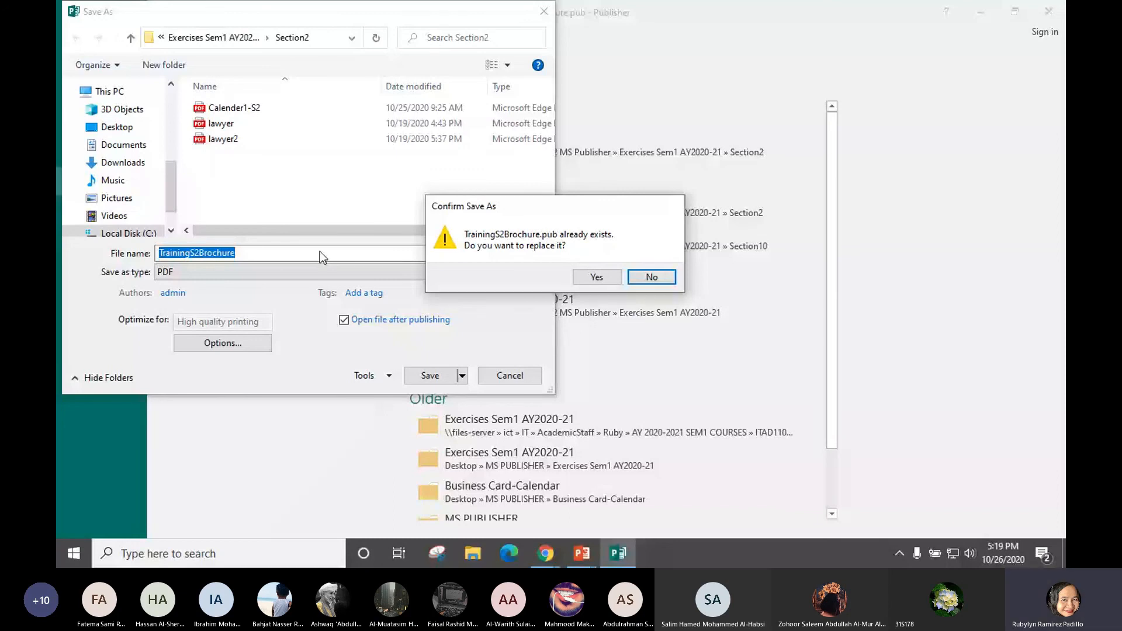
pyautogui.press('Return')
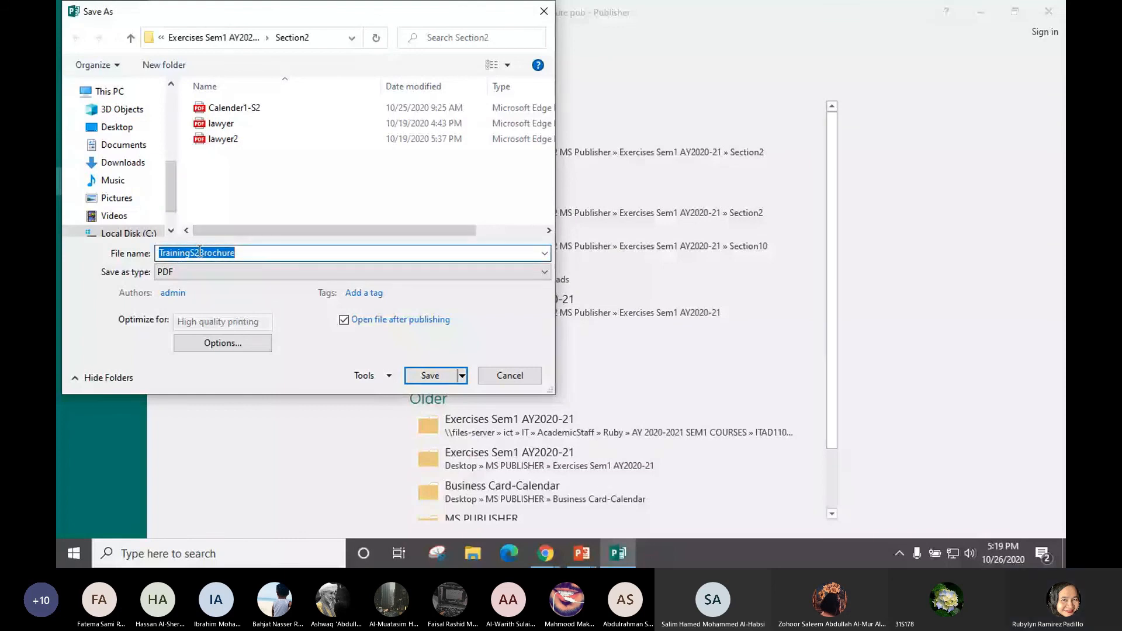
pyautogui.press('BackSpace')
pyautogui.write('Brochure')
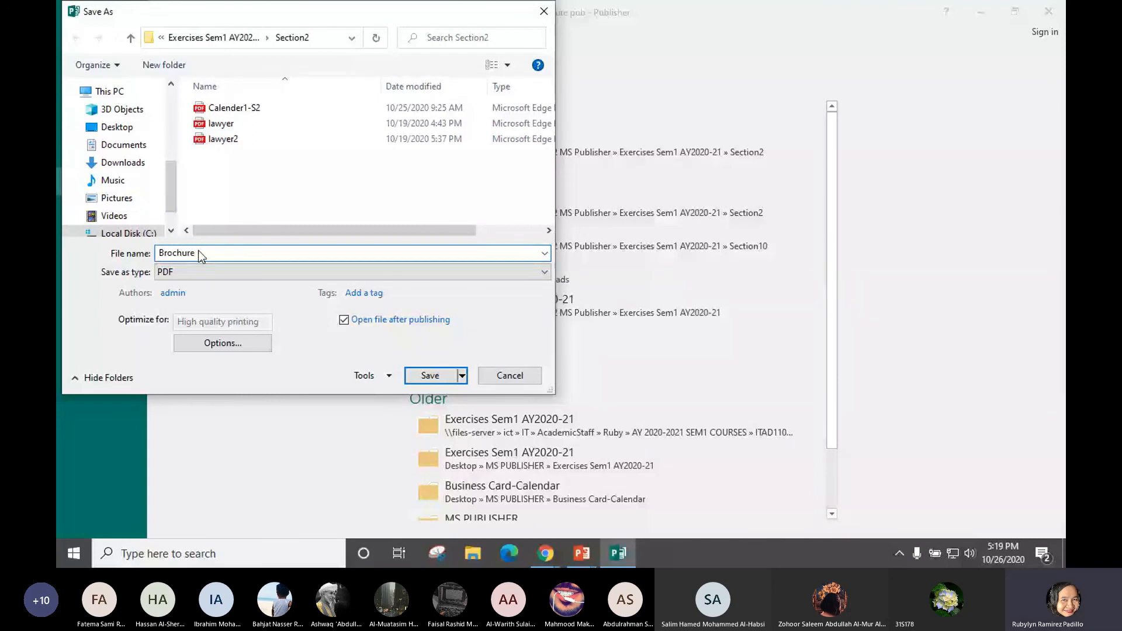
pyautogui.write('s')
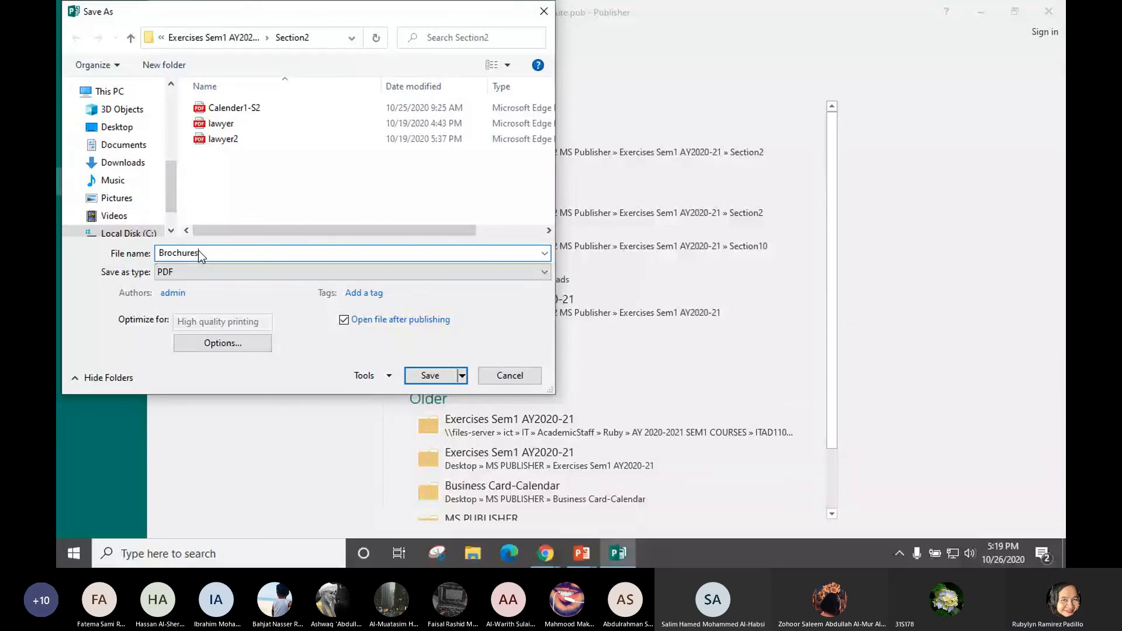
pyautogui.write('2')
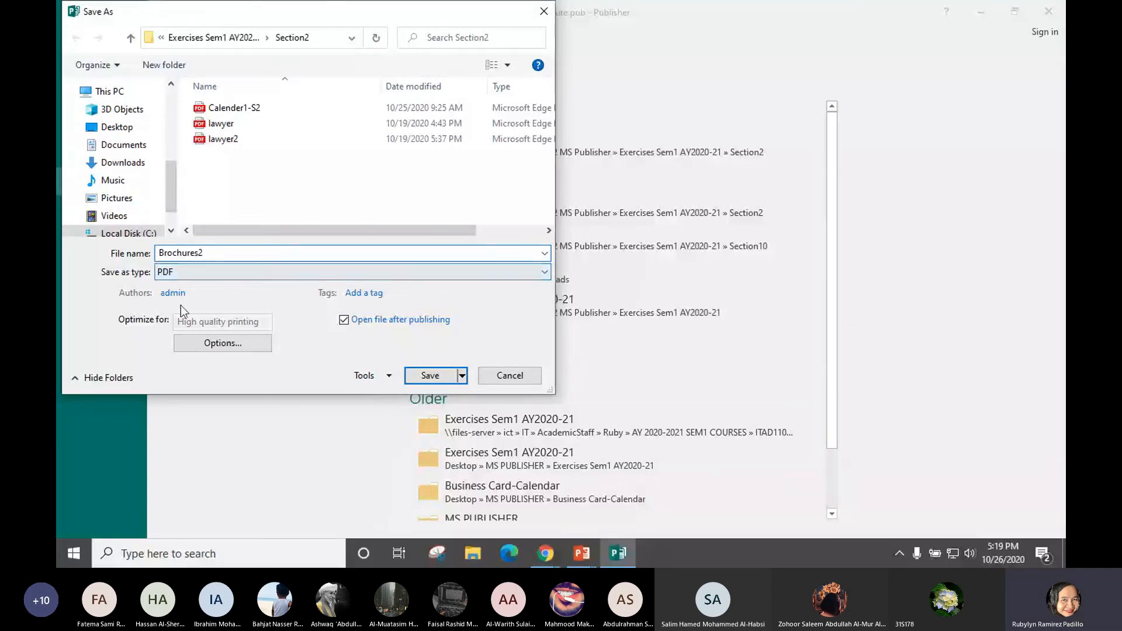
# Publish Brochures2.pdf and scroll through both of its pages in Edge
pyautogui.click(432, 375)
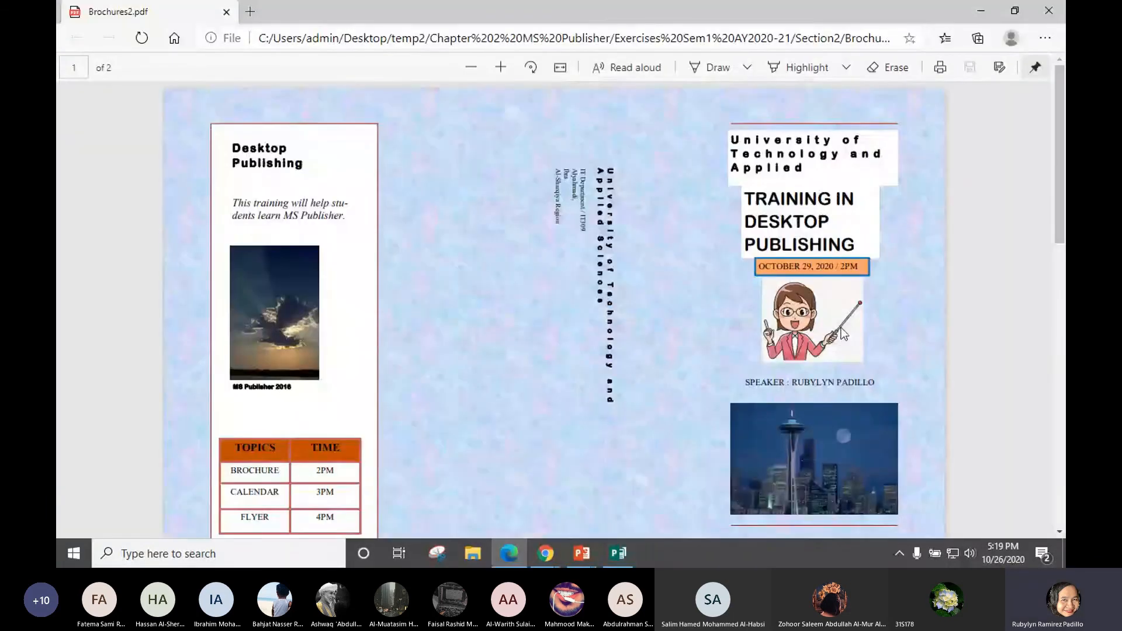
pyautogui.scroll(-5, 882, 373)
pyautogui.scroll(-6, 882, 373)
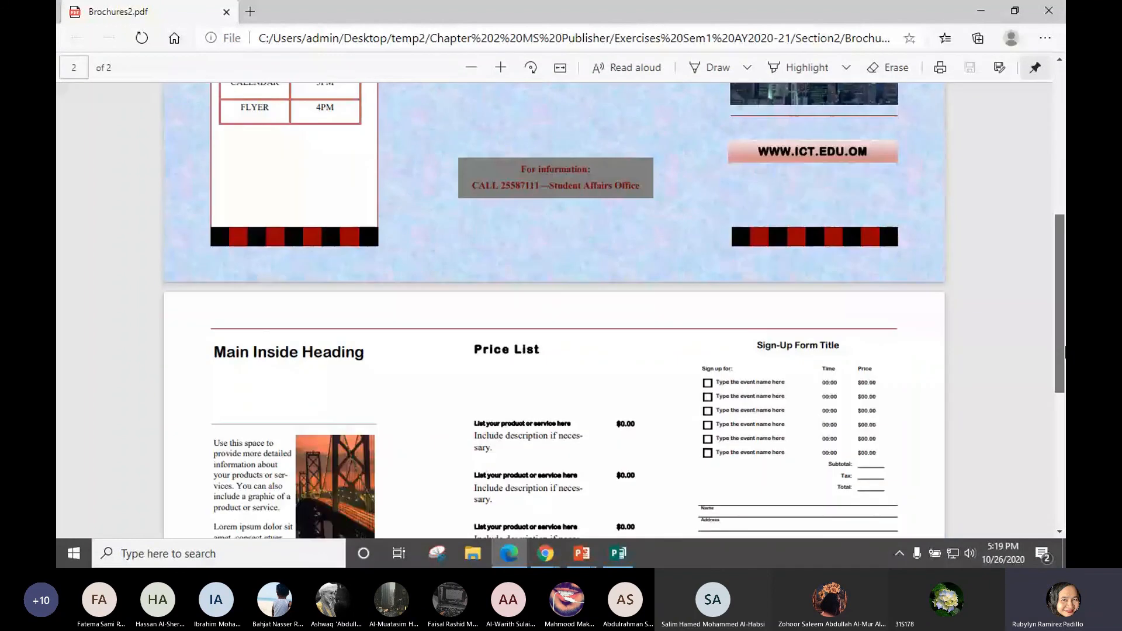
pyautogui.scroll(-2, 554, 309)
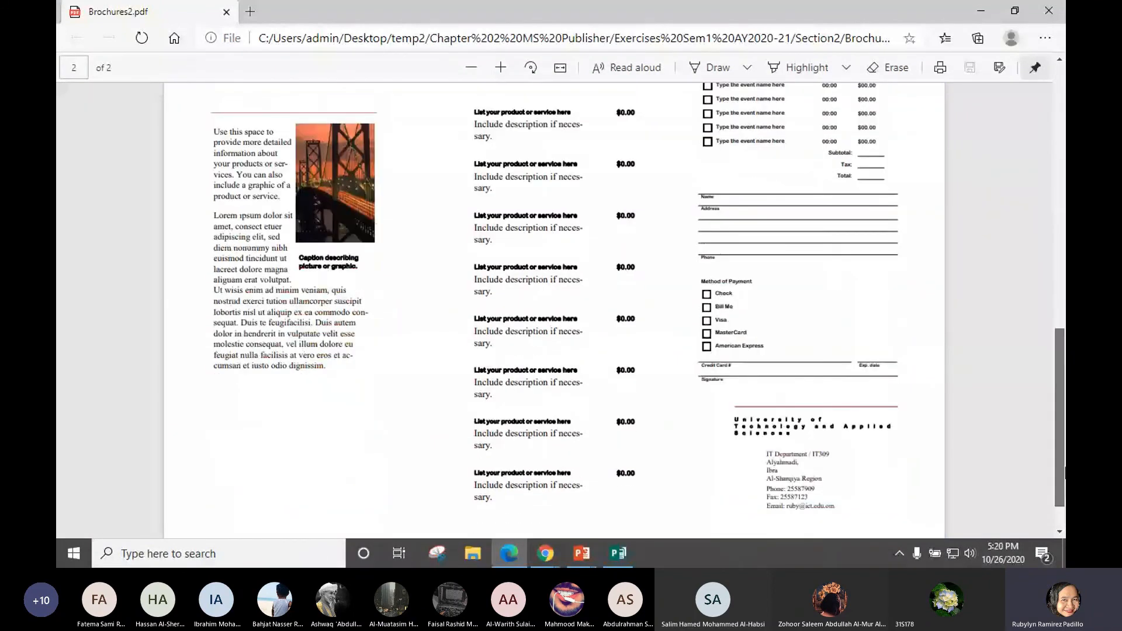
pyautogui.moveTo(1065, 474); pyautogui.dragTo(1063, 439)
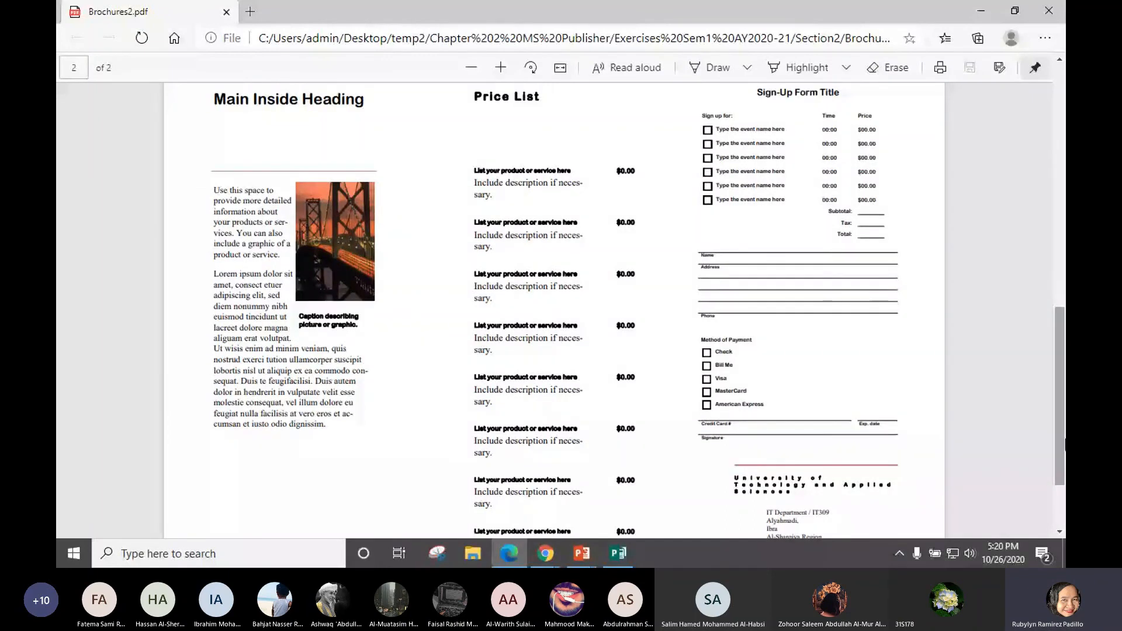
# Delete page 2 of the brochure, confirming the deletion despite its contents
pyautogui.hotkey('alt', 'Tab')
pyautogui.click(98, 253)
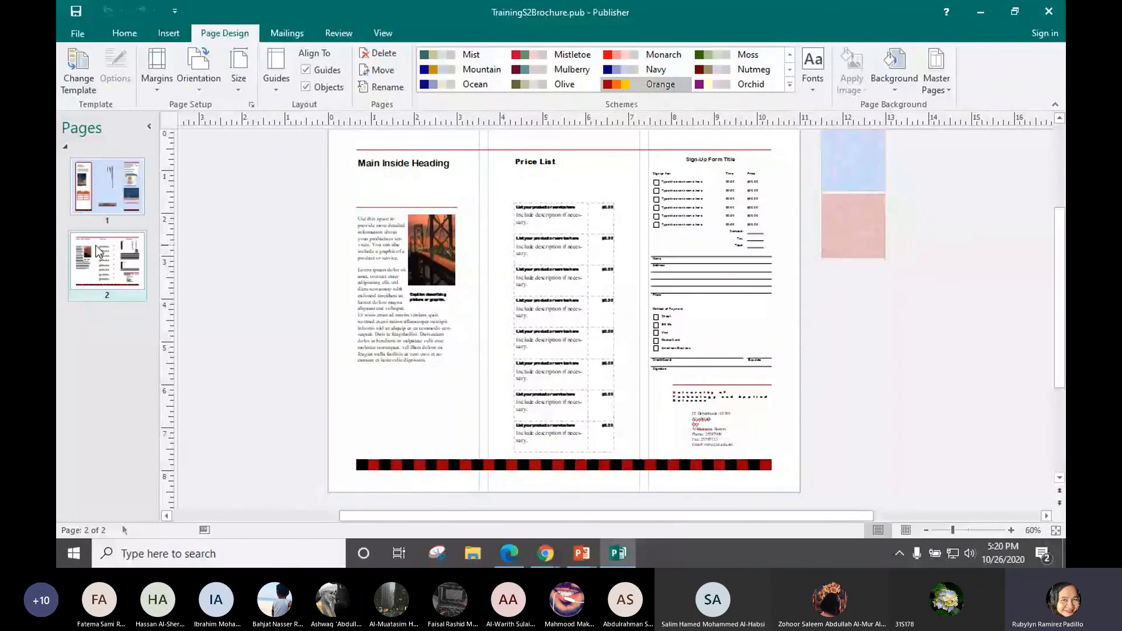
pyautogui.rightClick(106, 267)
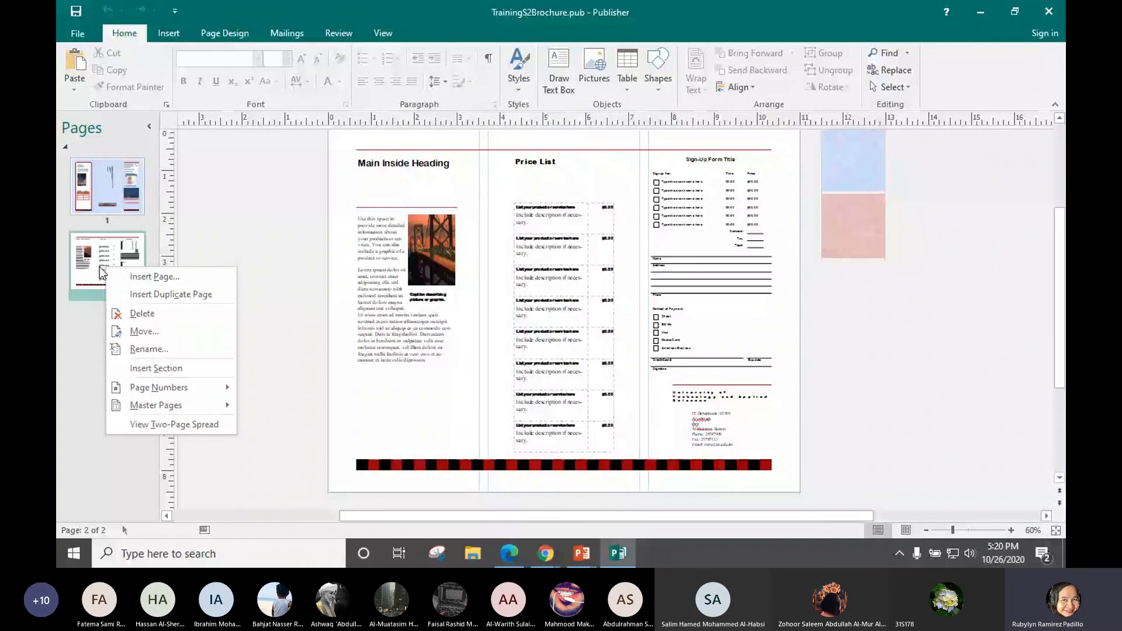
pyautogui.rightClick(99, 266)
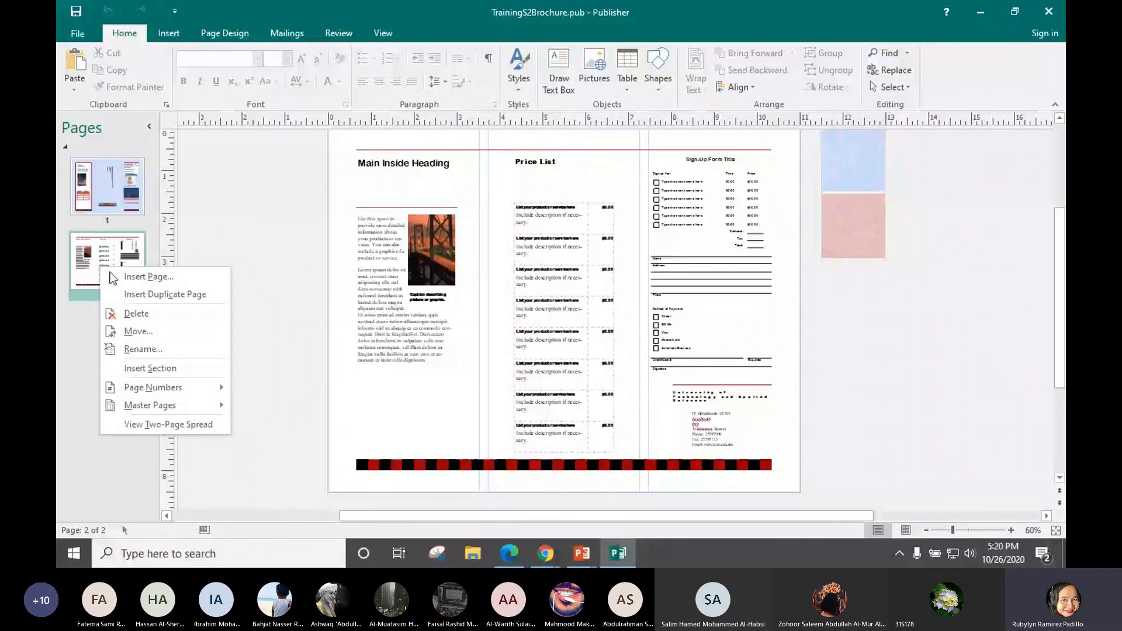
pyautogui.rightClick(95, 266)
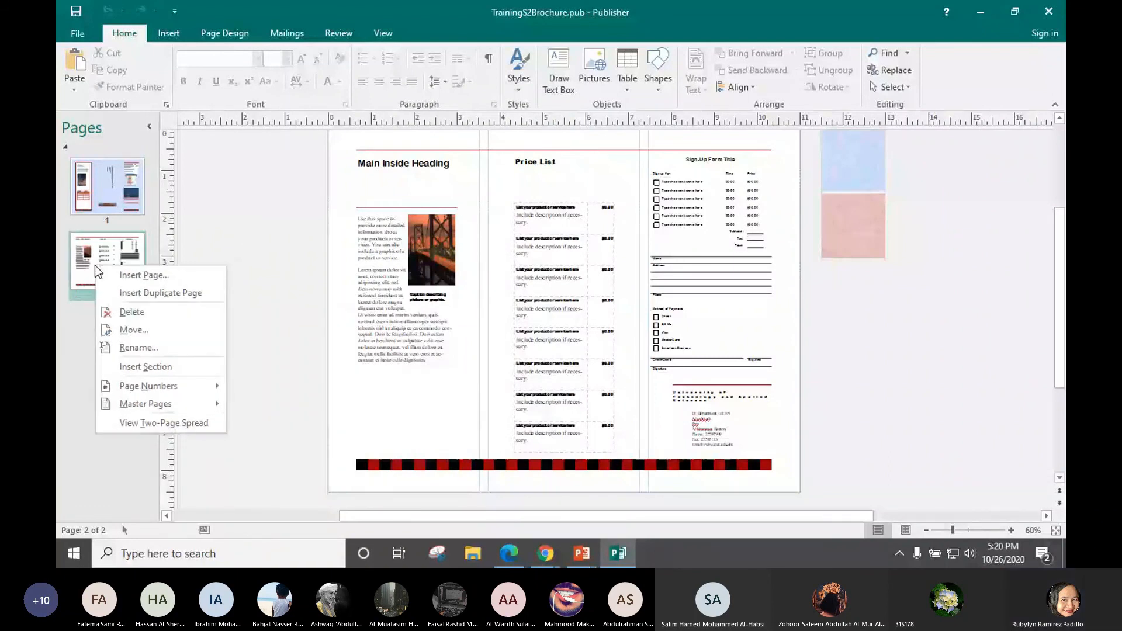
pyautogui.click(122, 313)
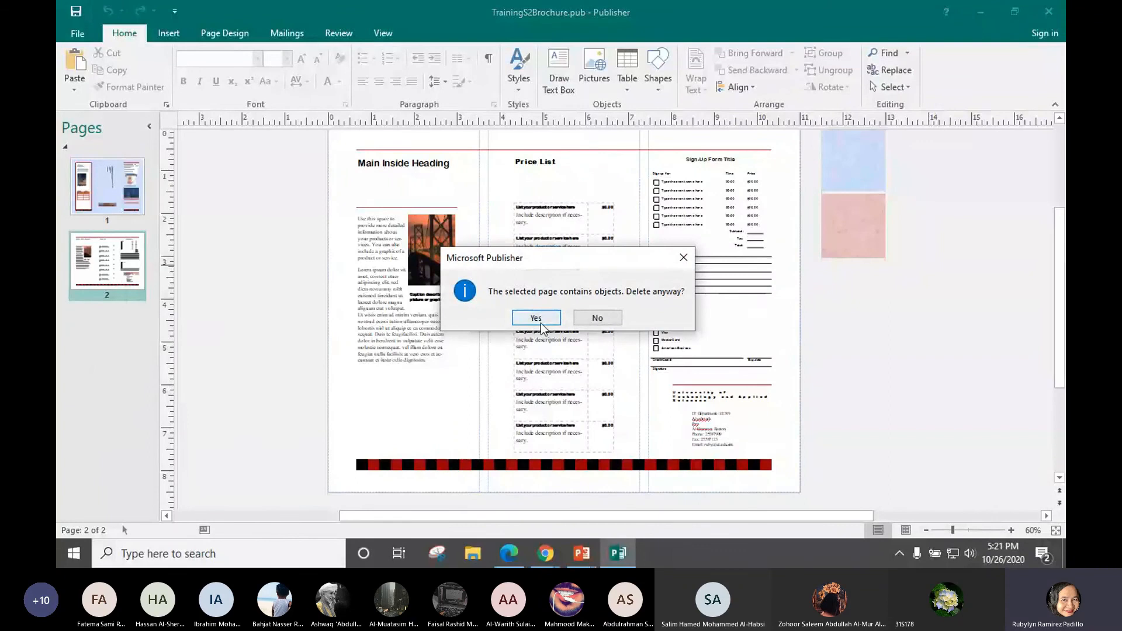
pyautogui.click(552, 318)
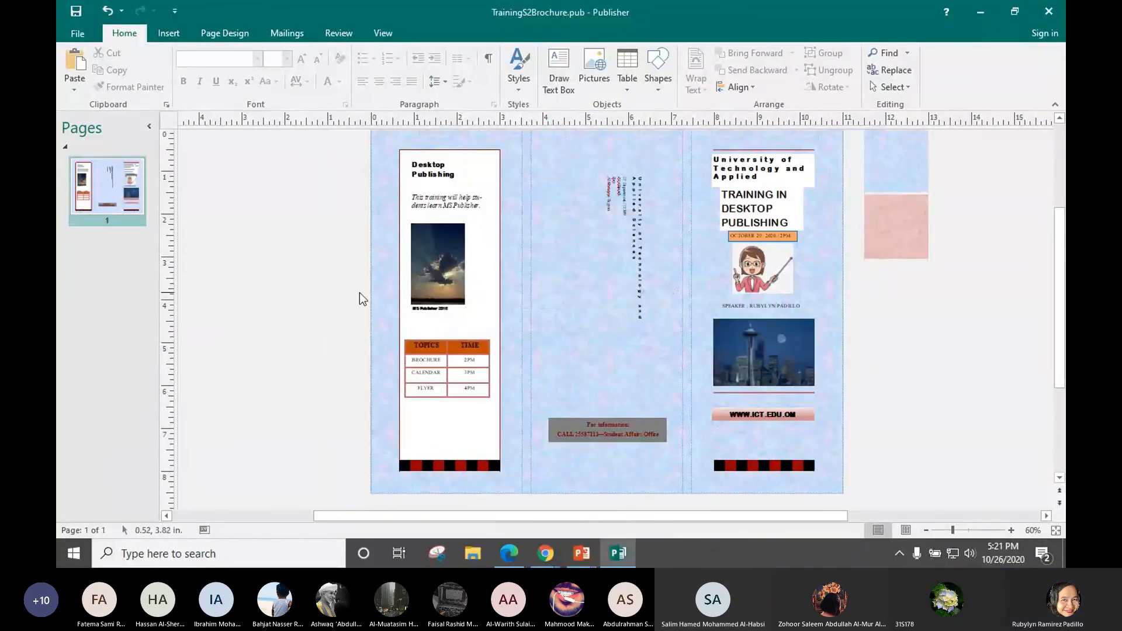
# Export the one-page brochure as TrainingS2Brochure PDF in Section2, replacing the existing file
pyautogui.click(79, 35)
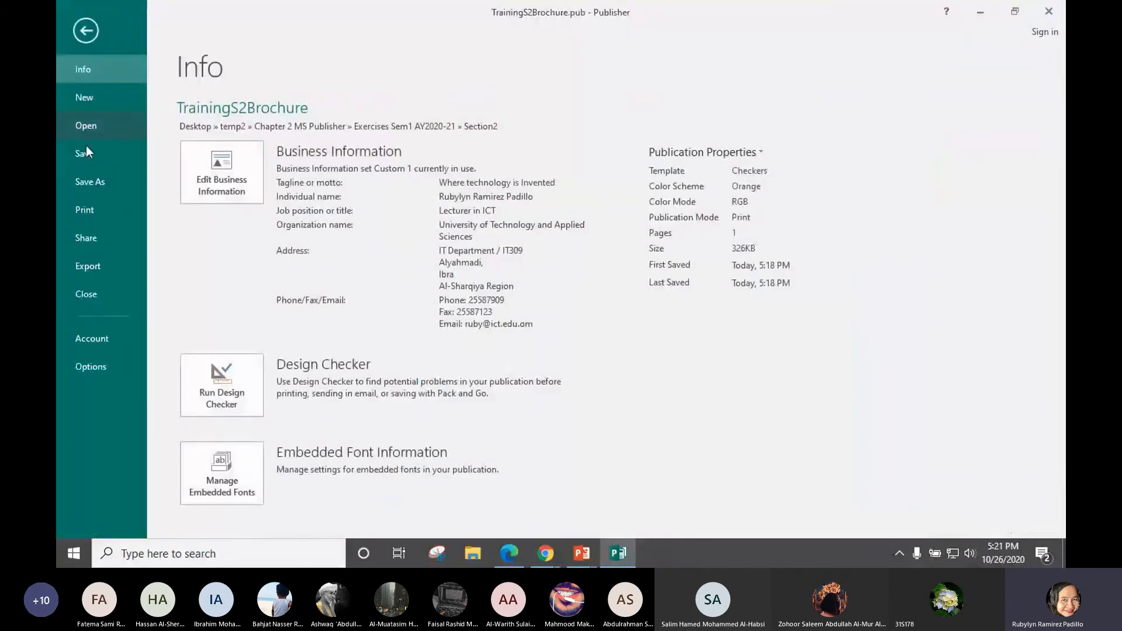
pyautogui.click(87, 181)
pyautogui.click(483, 146)
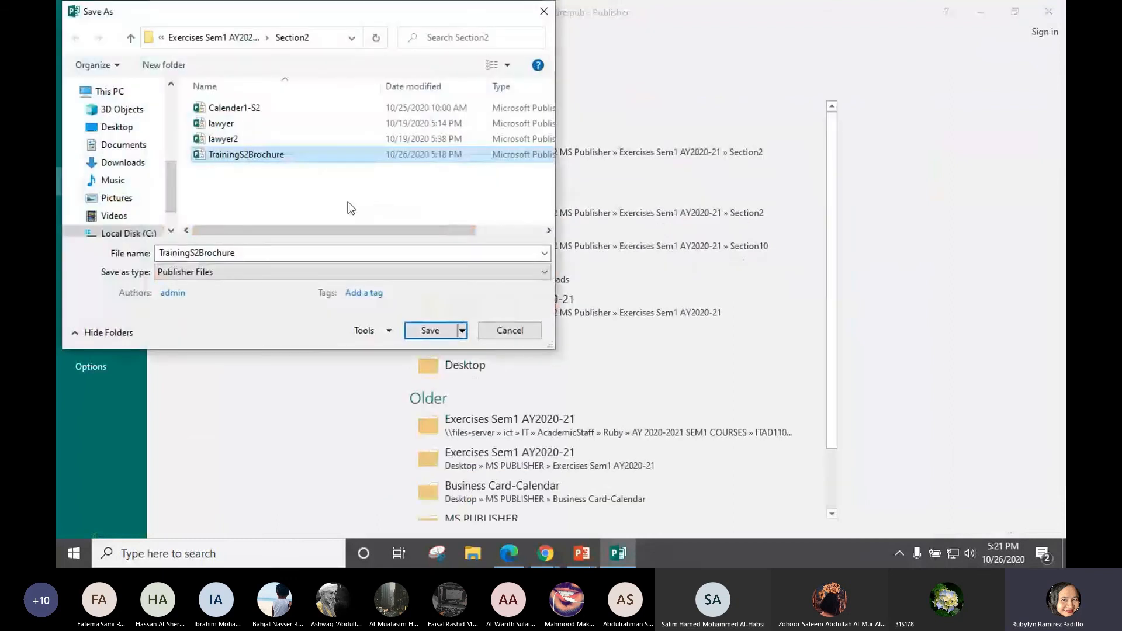
pyautogui.click(227, 272)
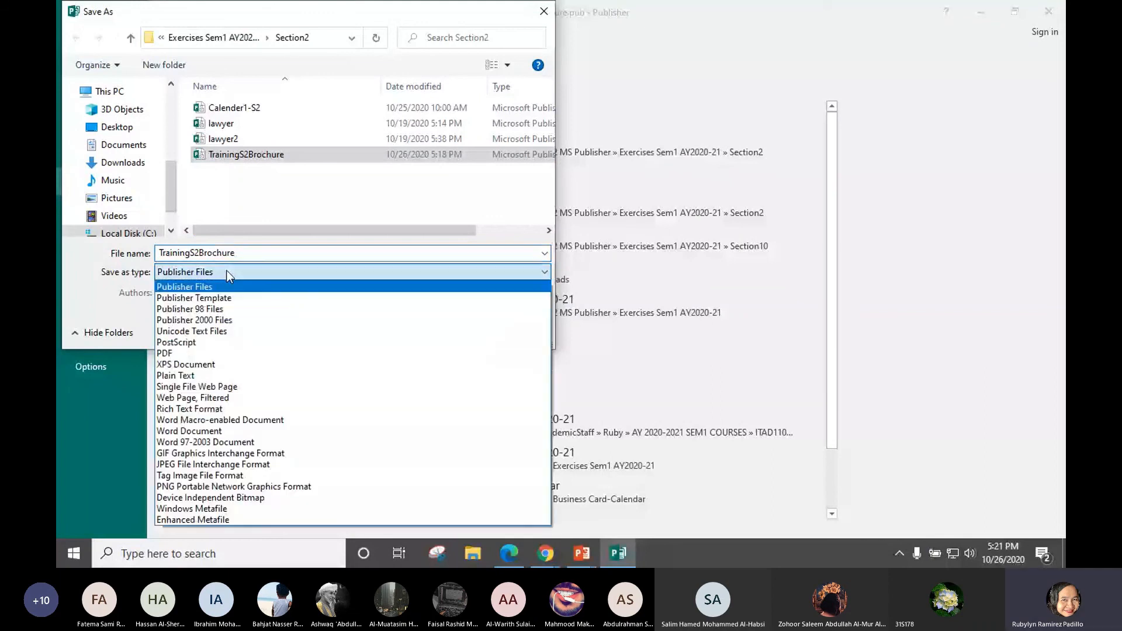
pyautogui.click(165, 354)
pyautogui.click(430, 375)
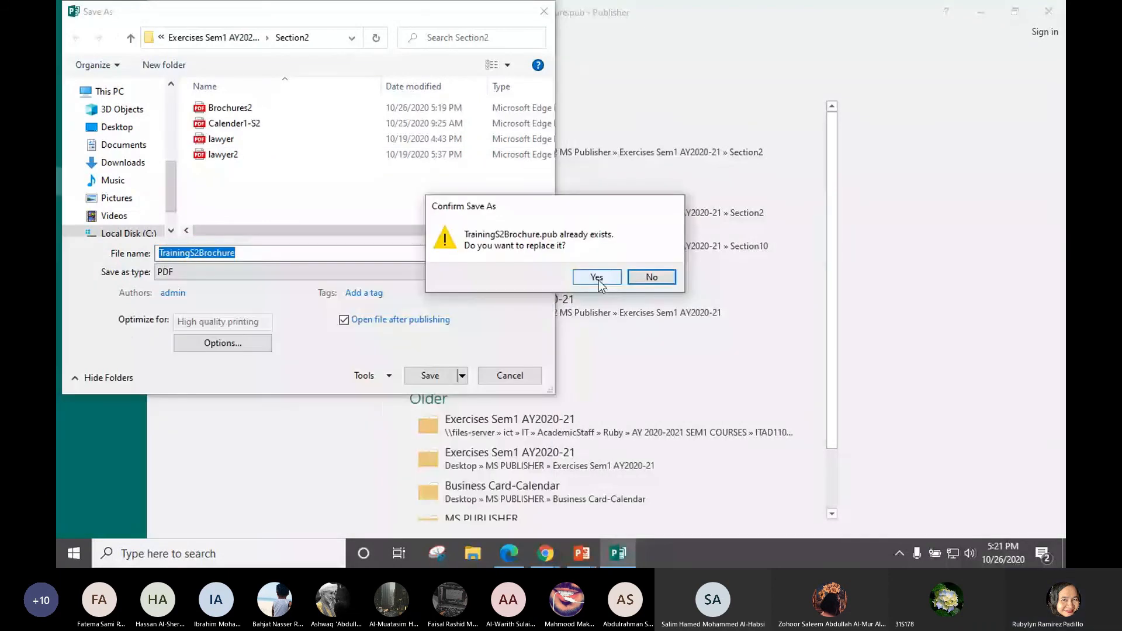
pyautogui.click(597, 277)
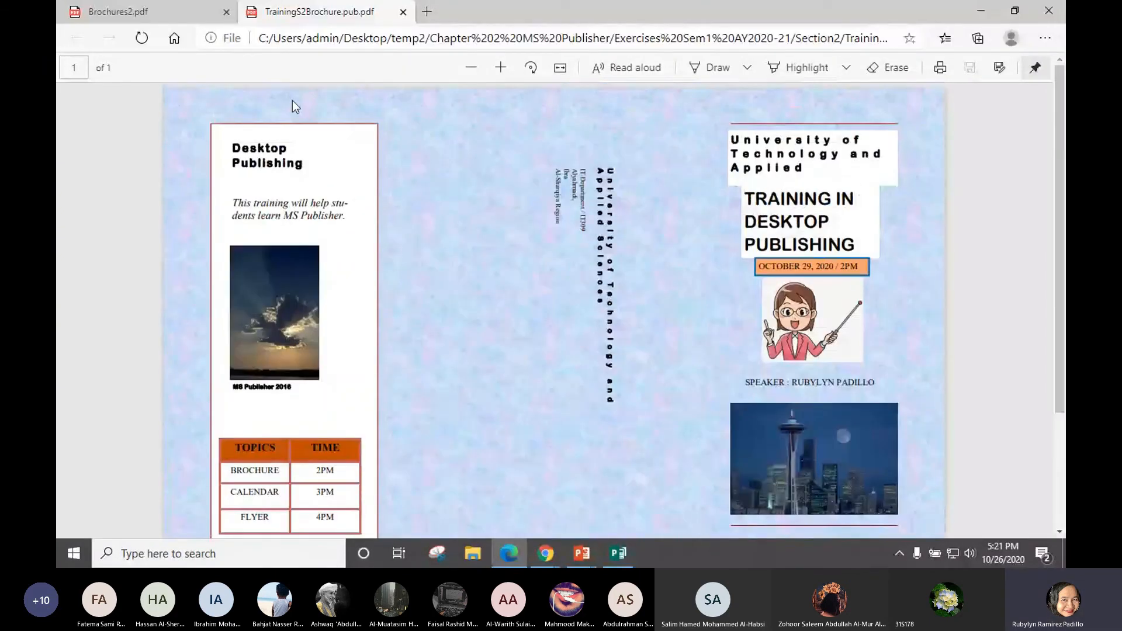
# Scroll through the older two-page Brochures2.pdf and the new TrainingS2Brochure.pub.pdf, then go back to Publisher
pyautogui.click(124, 13)
pyautogui.moveTo(1059, 357); pyautogui.dragTo(1052, 249)
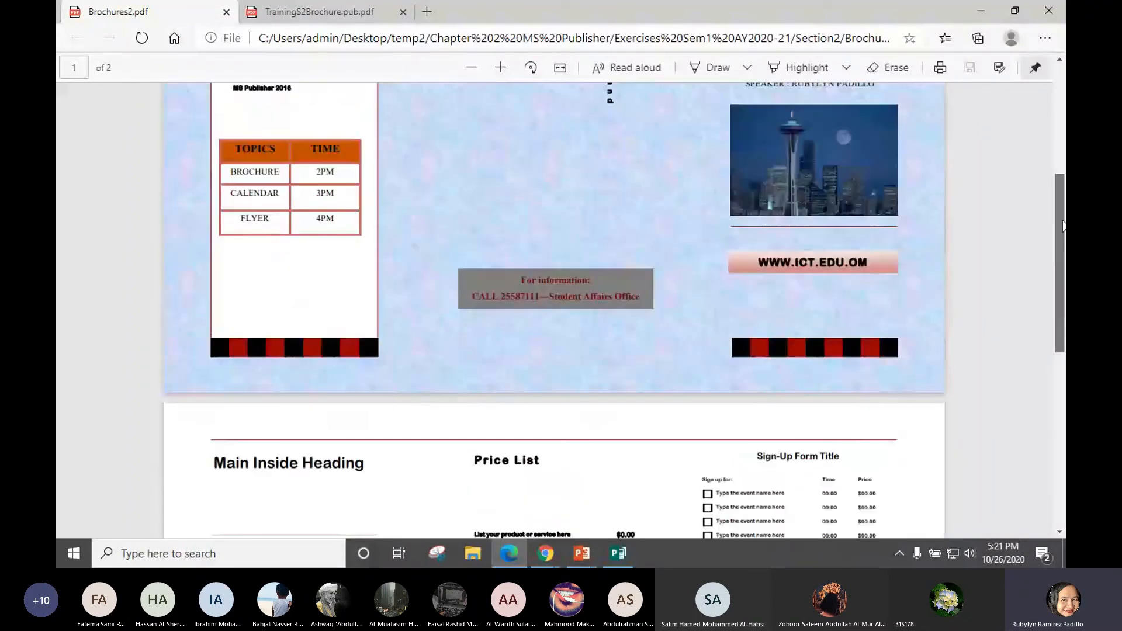
pyautogui.click(298, 12)
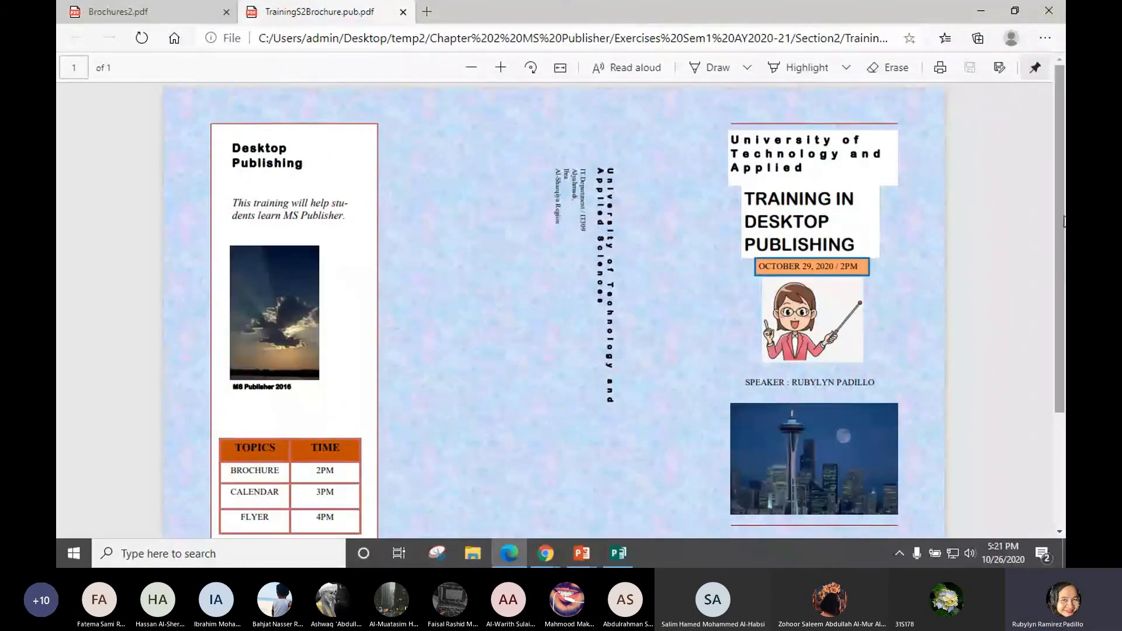
pyautogui.moveTo(1064, 221); pyautogui.dragTo(1065, 268)
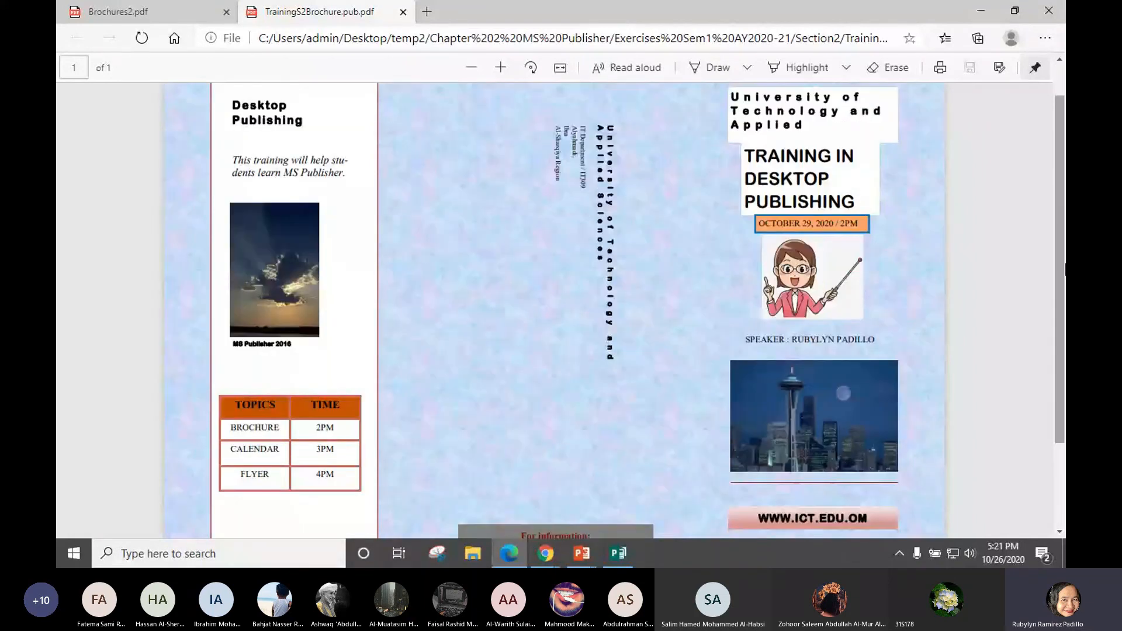
pyautogui.click(619, 555)
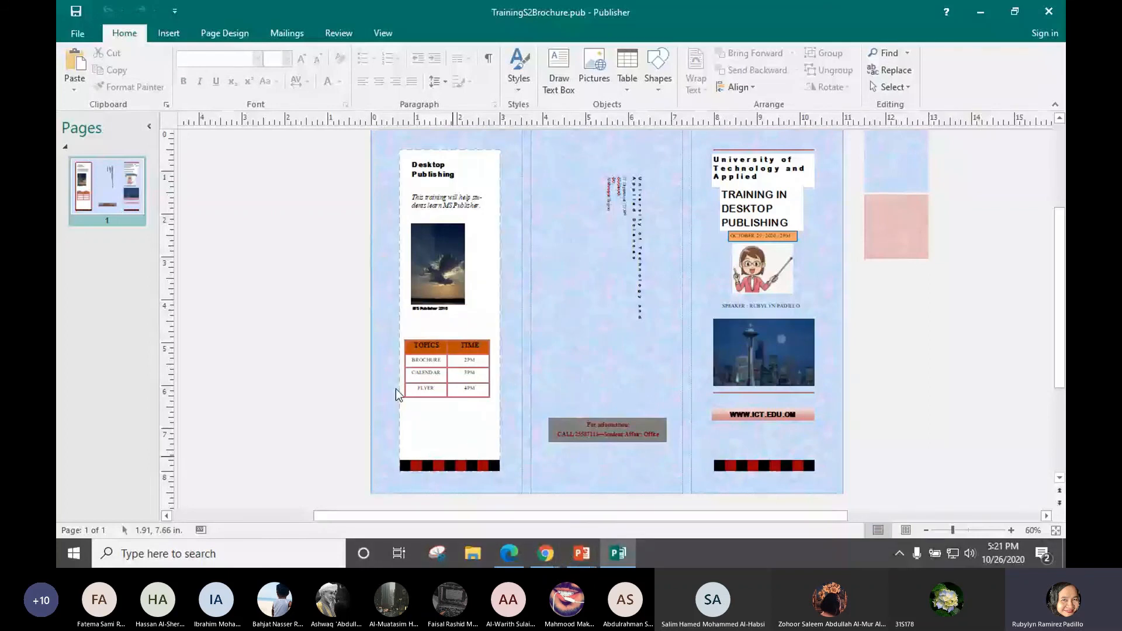
pyautogui.click(78, 33)
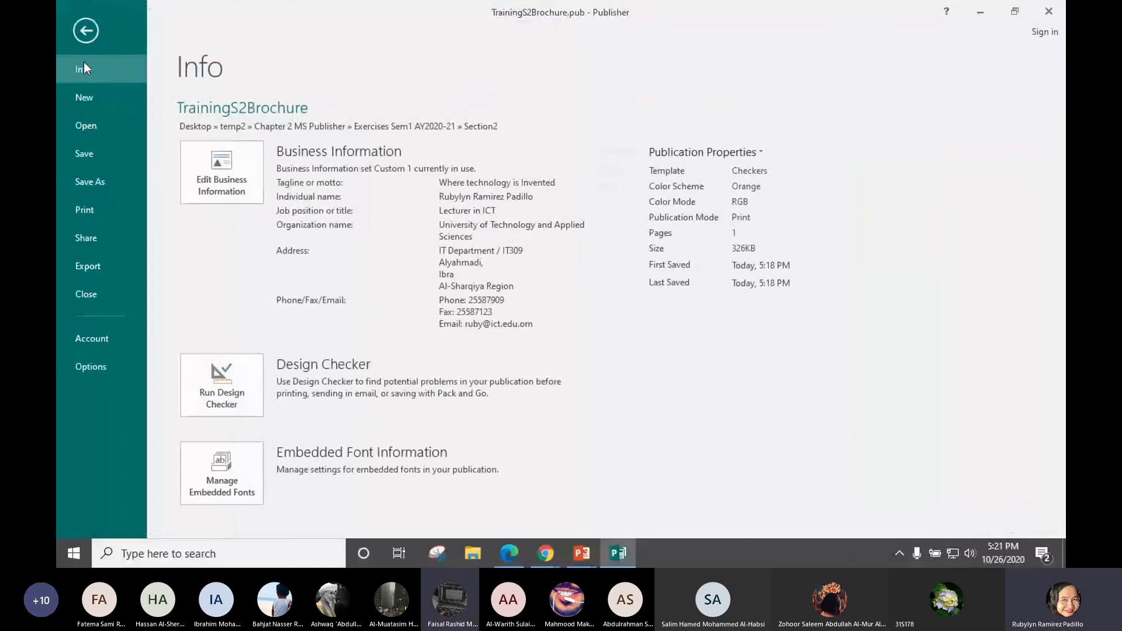
pyautogui.click(90, 182)
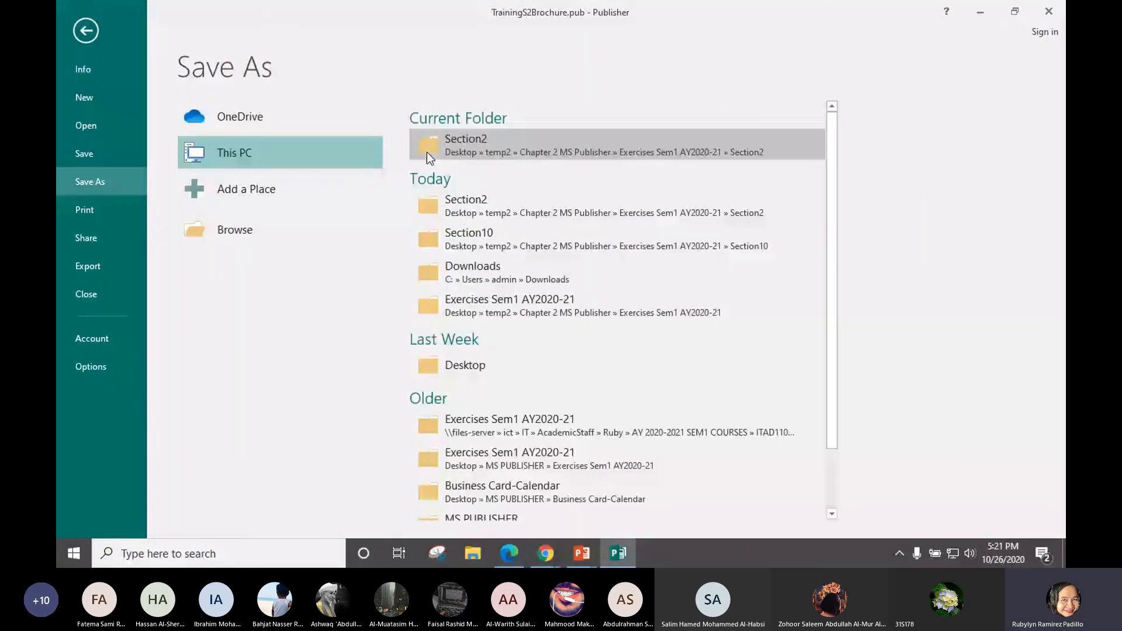
pyautogui.click(426, 152)
pyautogui.click(321, 272)
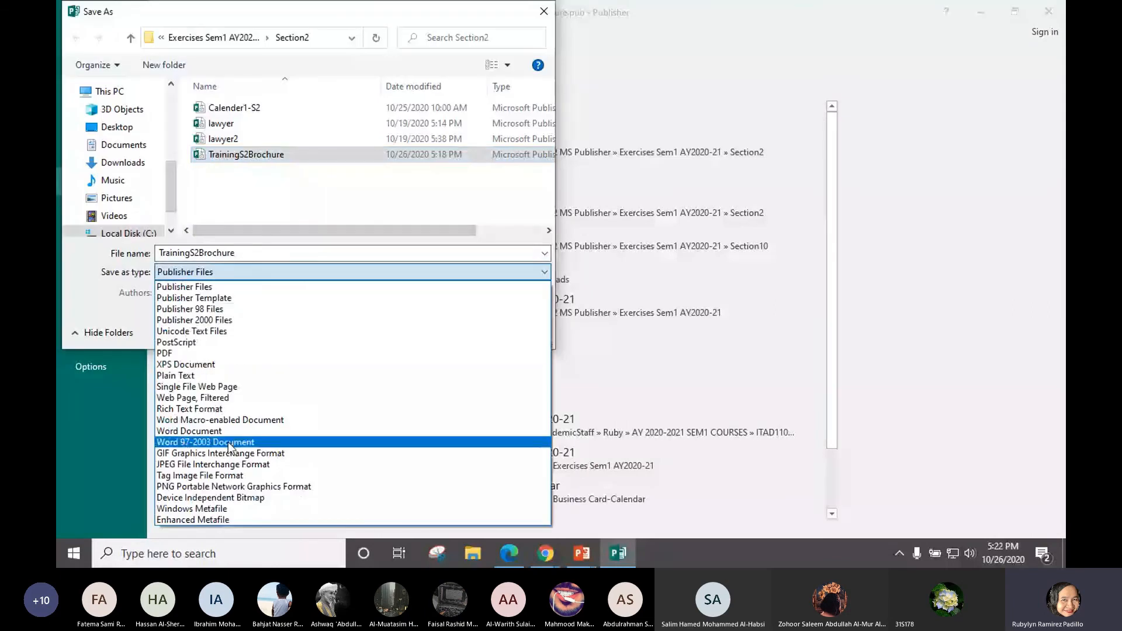
pyautogui.click(222, 464)
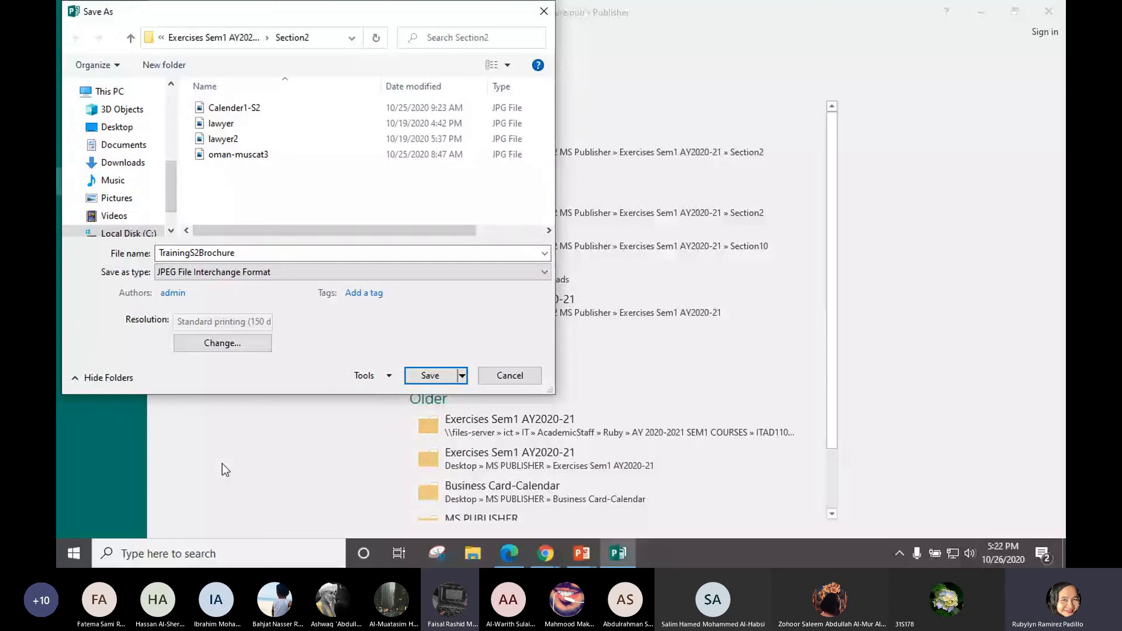
pyautogui.click(438, 376)
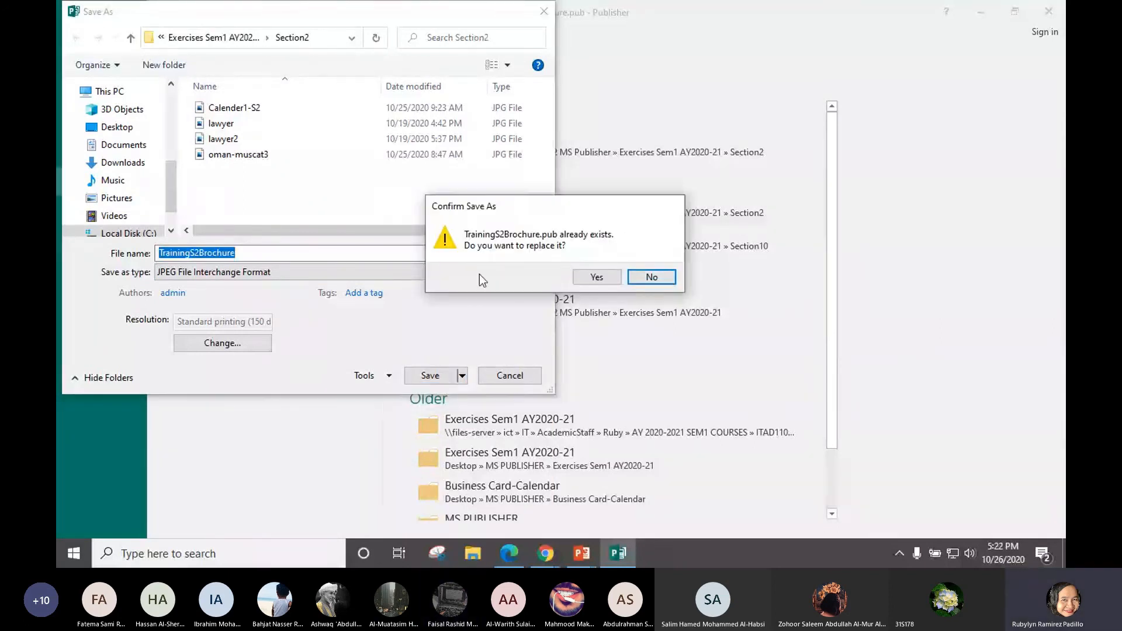
pyautogui.click(653, 277)
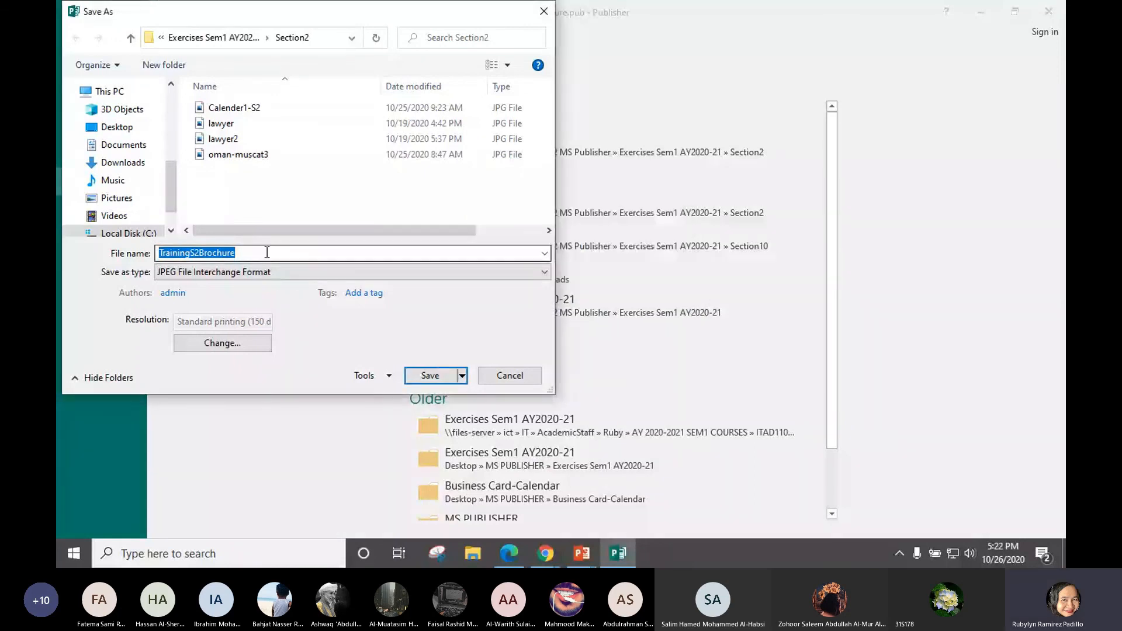
pyautogui.click(267, 253)
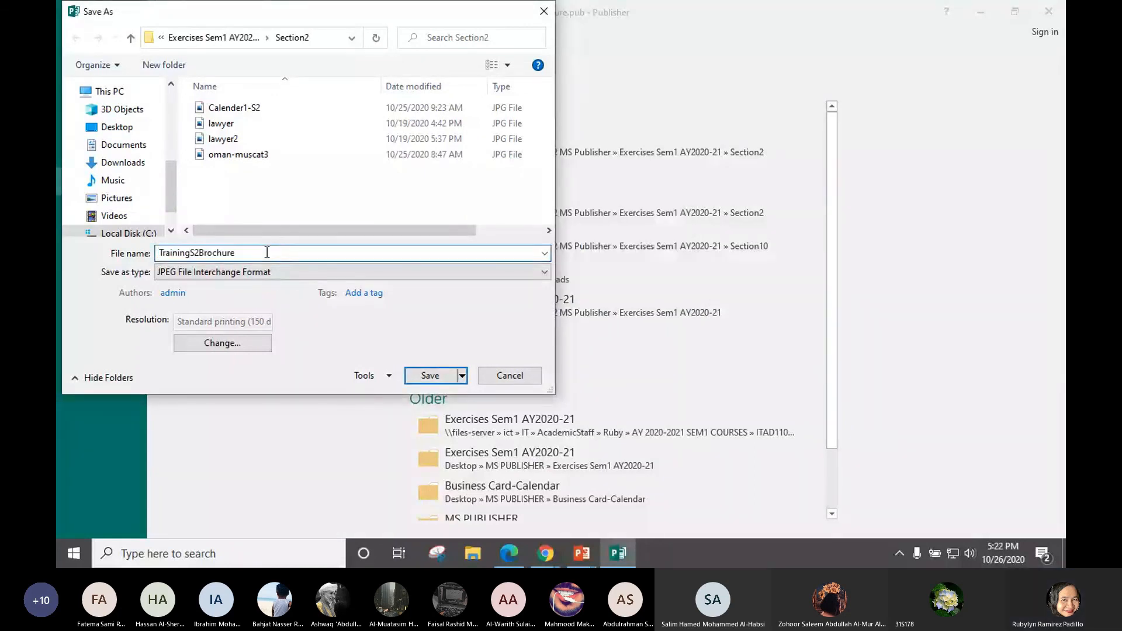
pyautogui.press('BackSpace')
pyautogui.press('BackSpace')
pyautogui.press('BackSpace')
pyautogui.press('BackSpace')
pyautogui.press('BackSpace')
pyautogui.press('BackSpace')
pyautogui.press('BackSpace')
pyautogui.press('BackSpace')
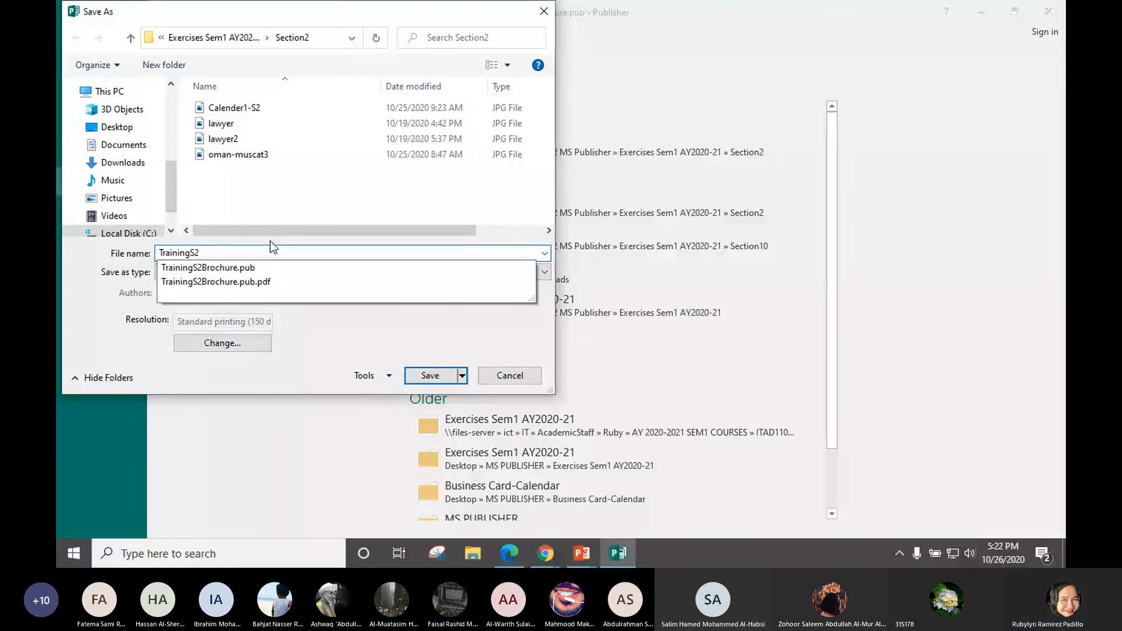
pyautogui.click(420, 376)
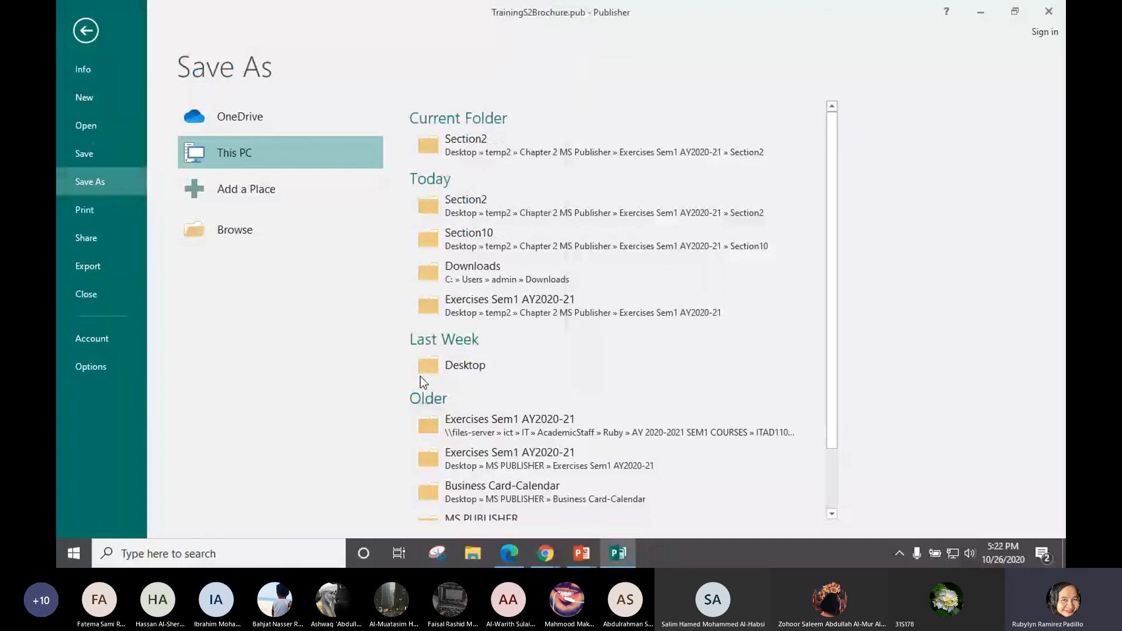